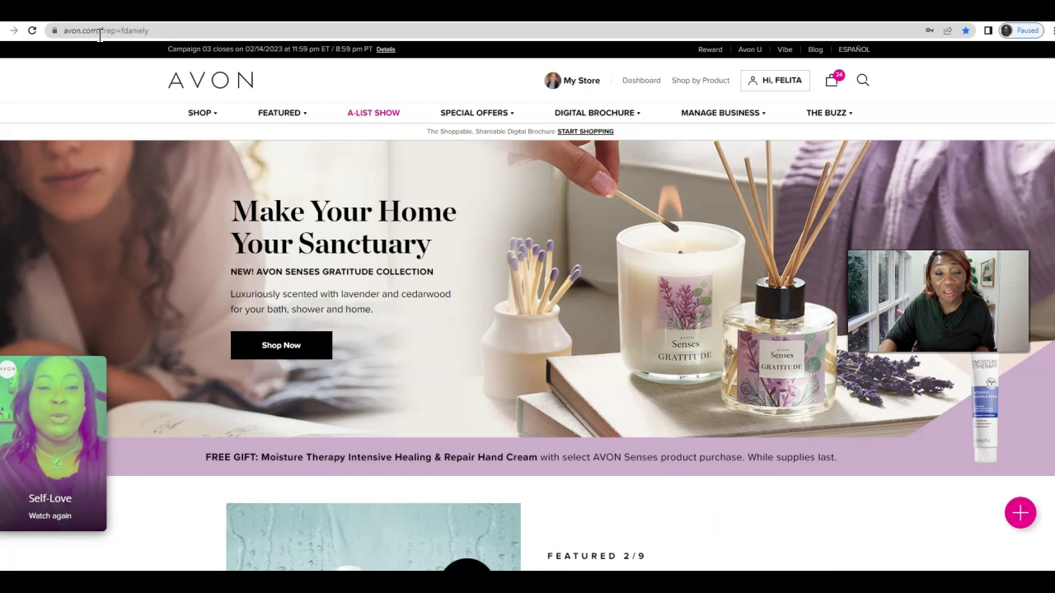
pyautogui.moveTo(595, 115)
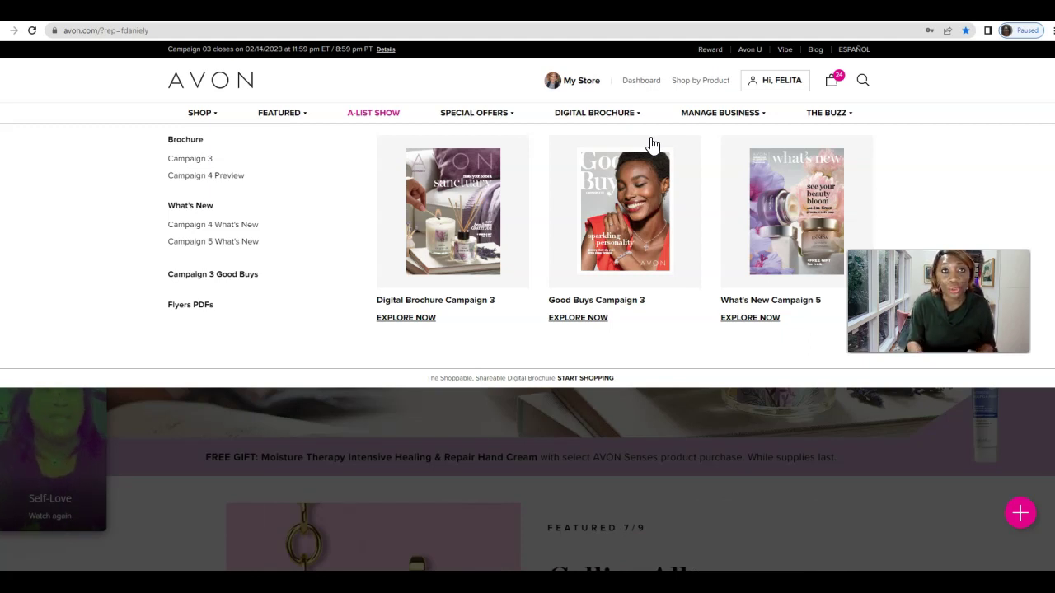
pyautogui.click(632, 149)
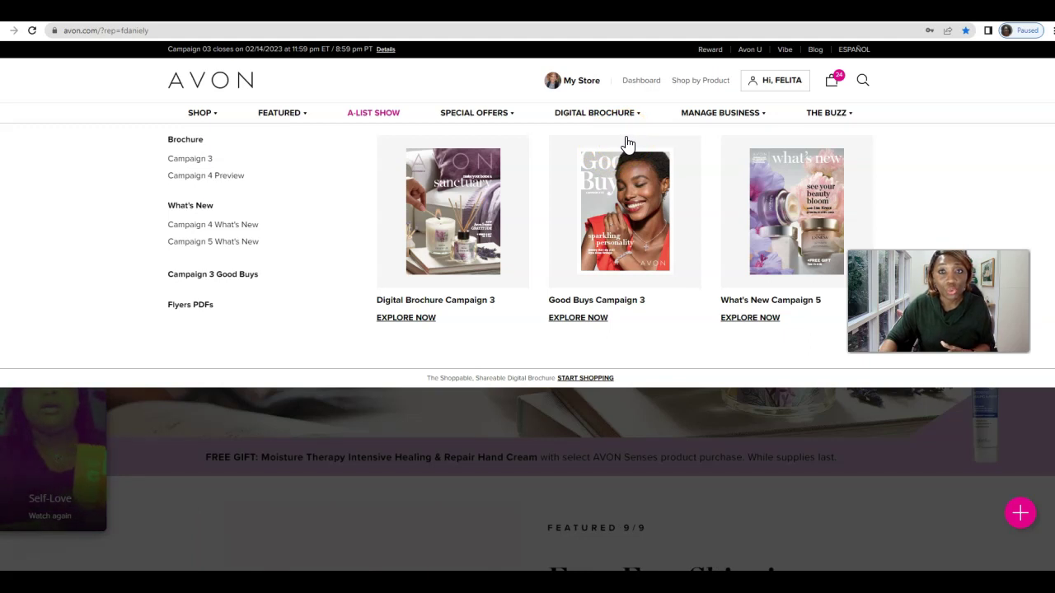
pyautogui.click(560, 82)
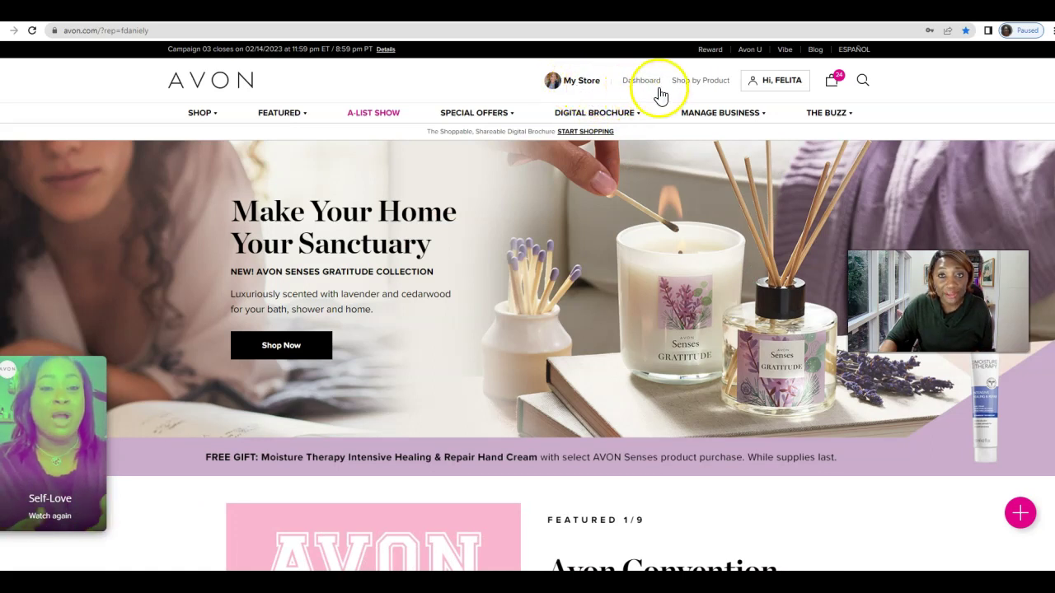
# Go to Shop by Product and add one Wow Deal 5-Piece Set, product number 507446, to the representative's own order.
pyautogui.click(706, 86)
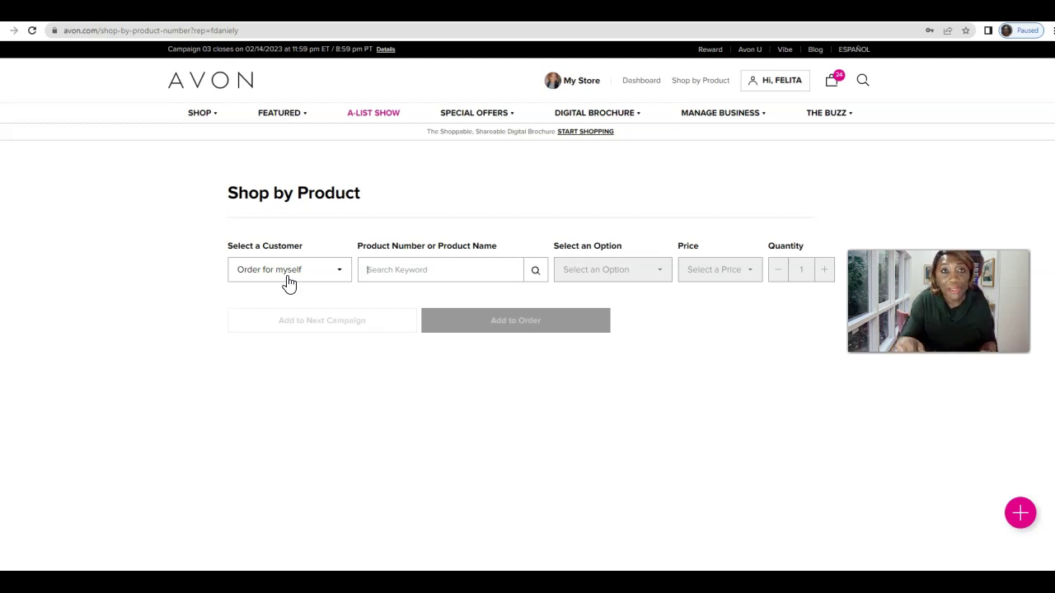
pyautogui.click(409, 277)
pyautogui.write('507445')
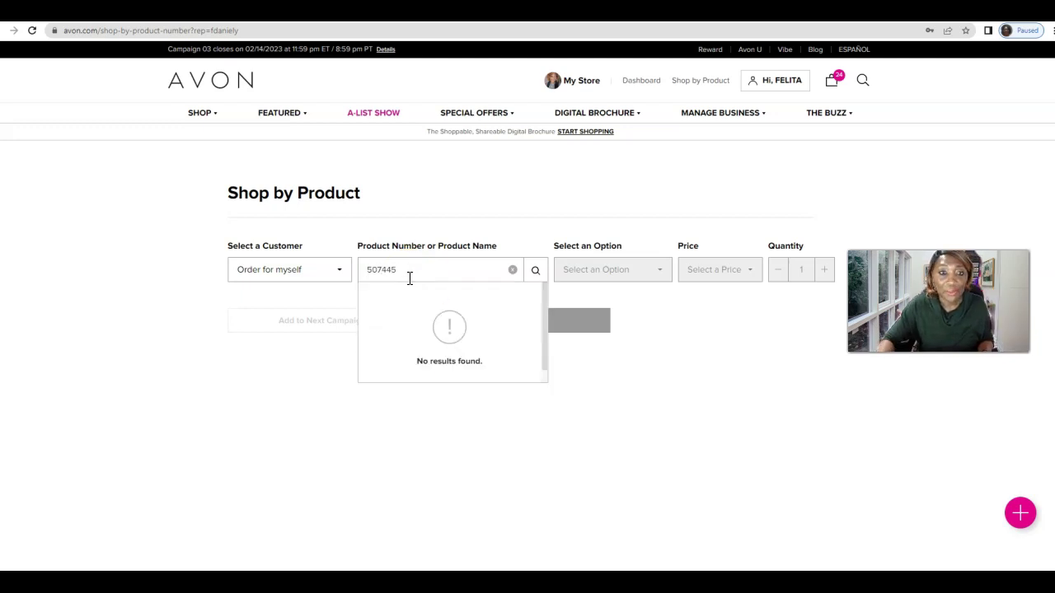
pyautogui.click(369, 281)
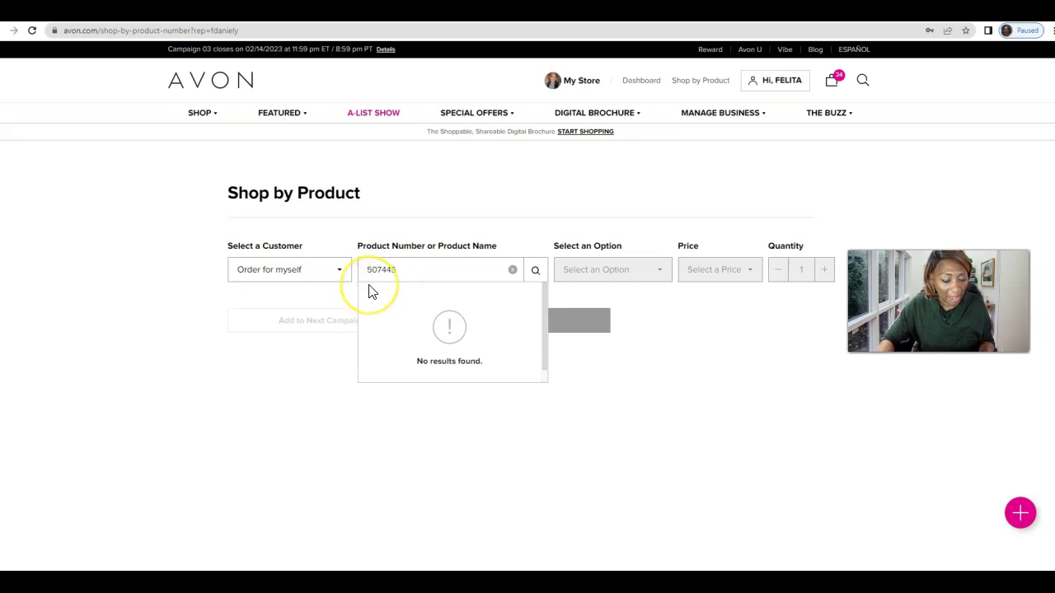
pyautogui.press('BackSpace')
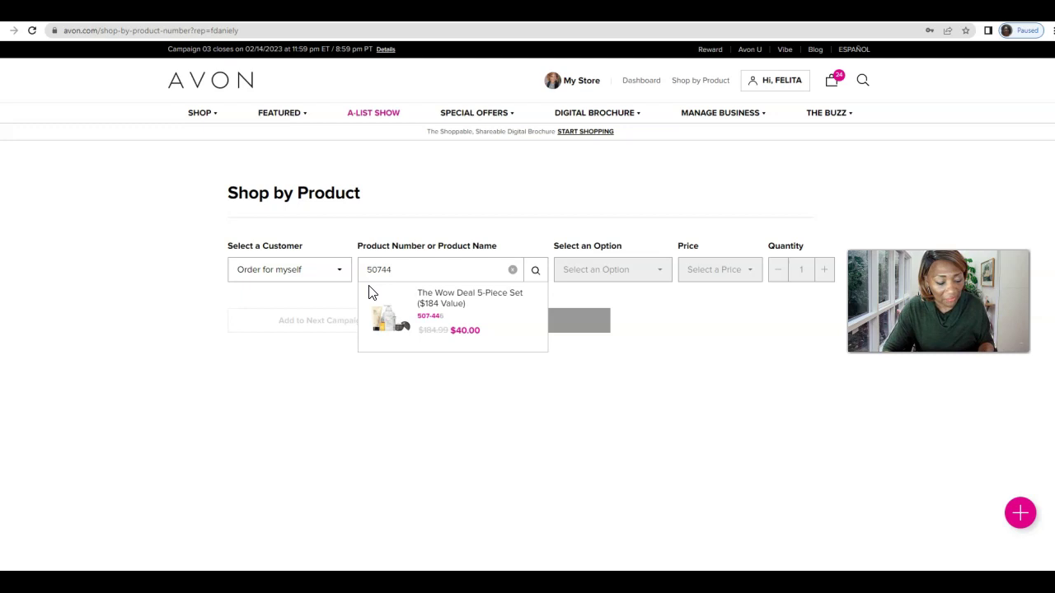
pyautogui.write('6')
pyautogui.click(443, 311)
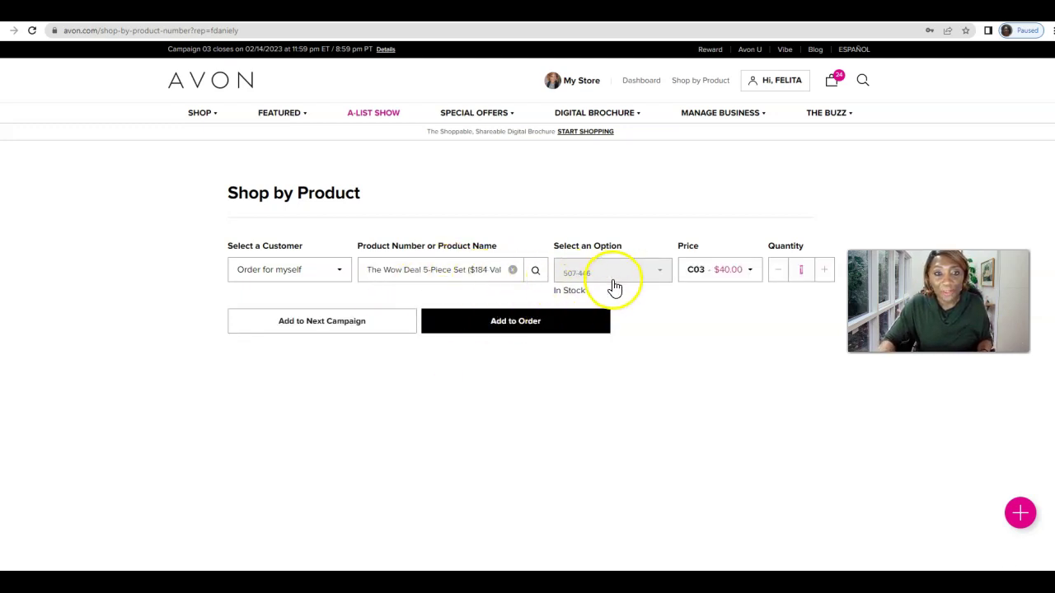
pyautogui.click(513, 328)
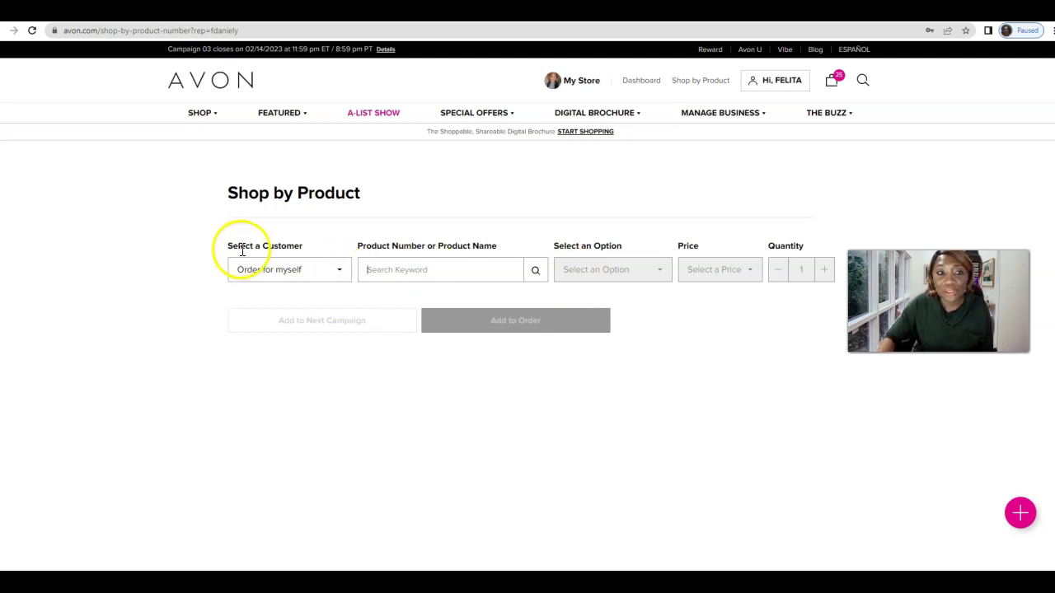
# Add a new customer from the customer selection, entering only the customer's first and last name.
pyautogui.click(340, 271)
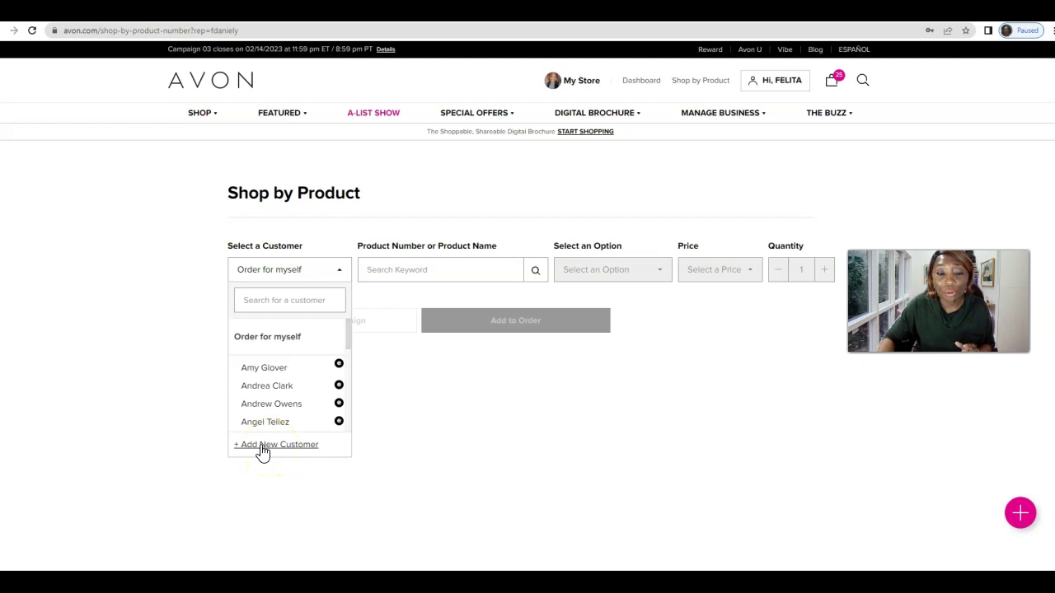
pyautogui.click(262, 449)
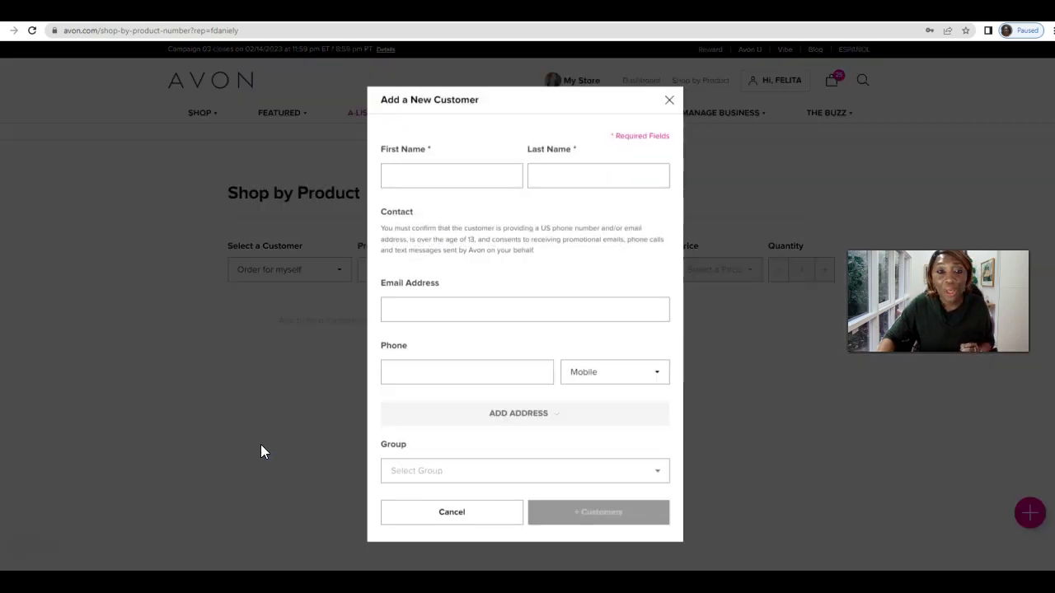
pyautogui.click(419, 177)
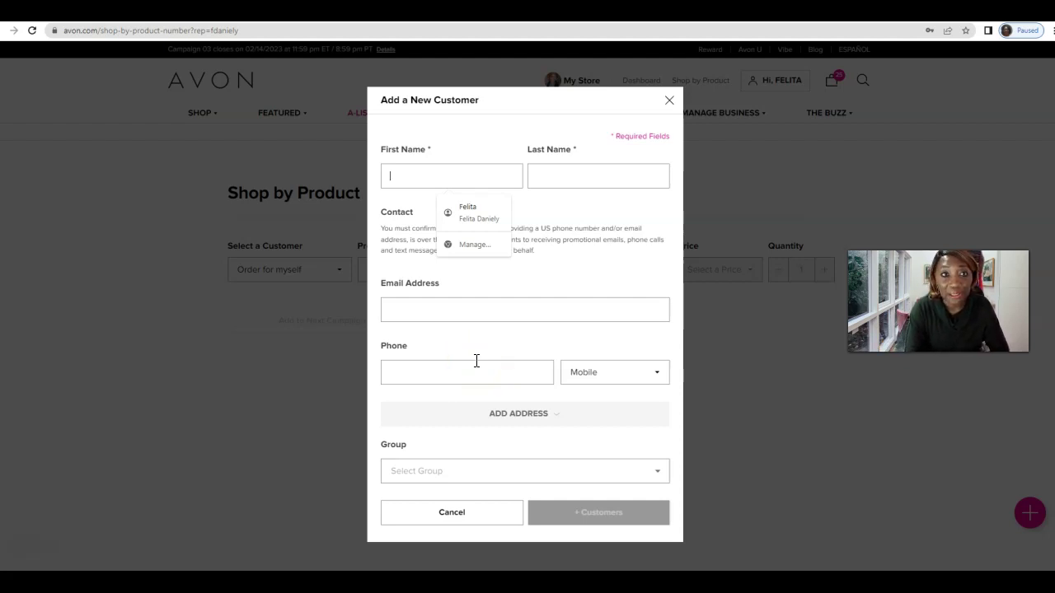
pyautogui.write('Karen')
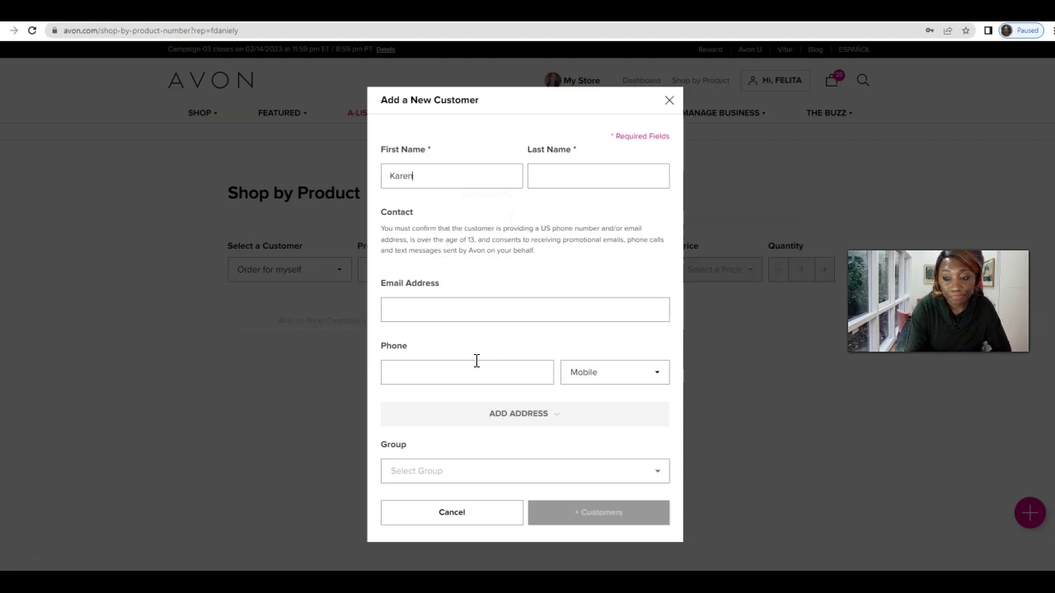
pyautogui.click(549, 179)
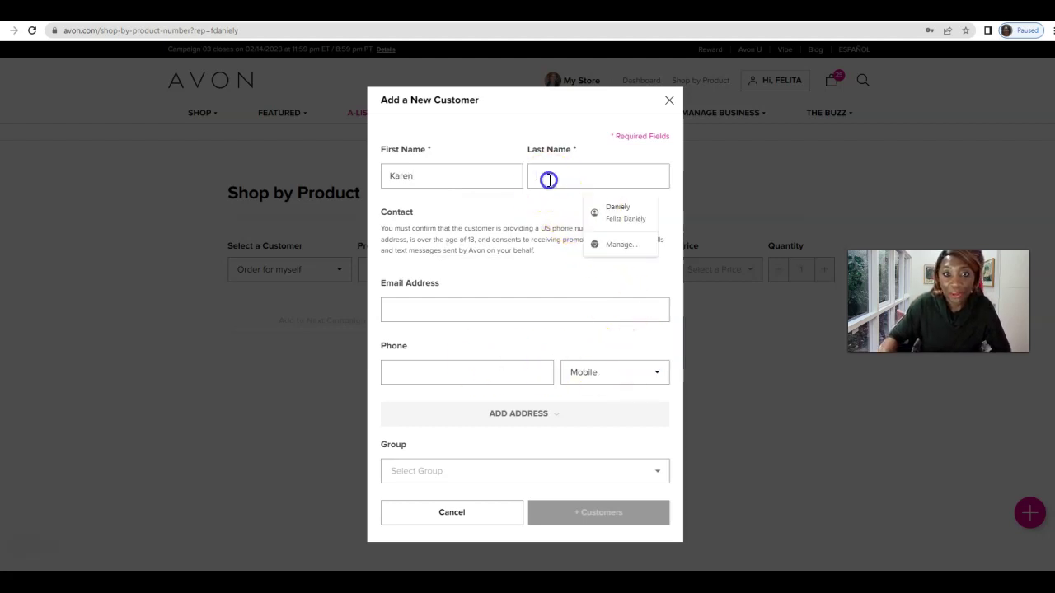
pyautogui.write('New')
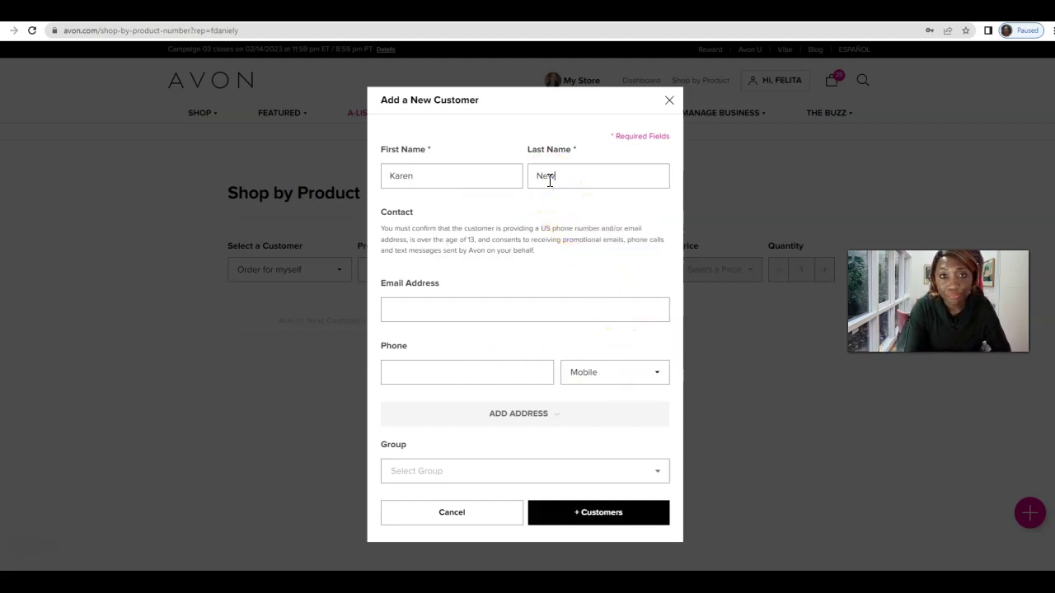
pyautogui.write('Customer')
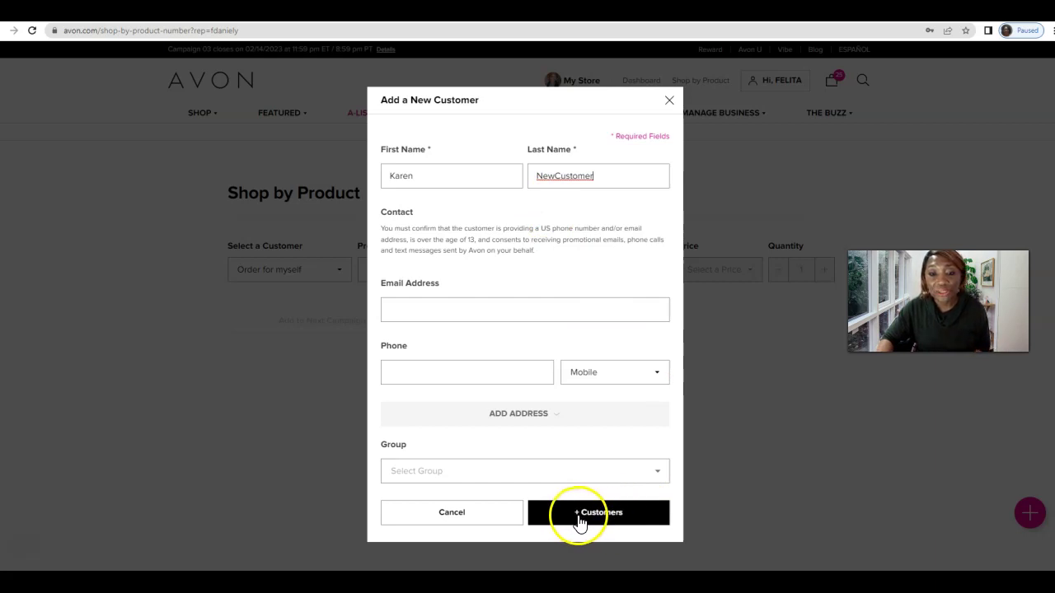
pyautogui.click(612, 516)
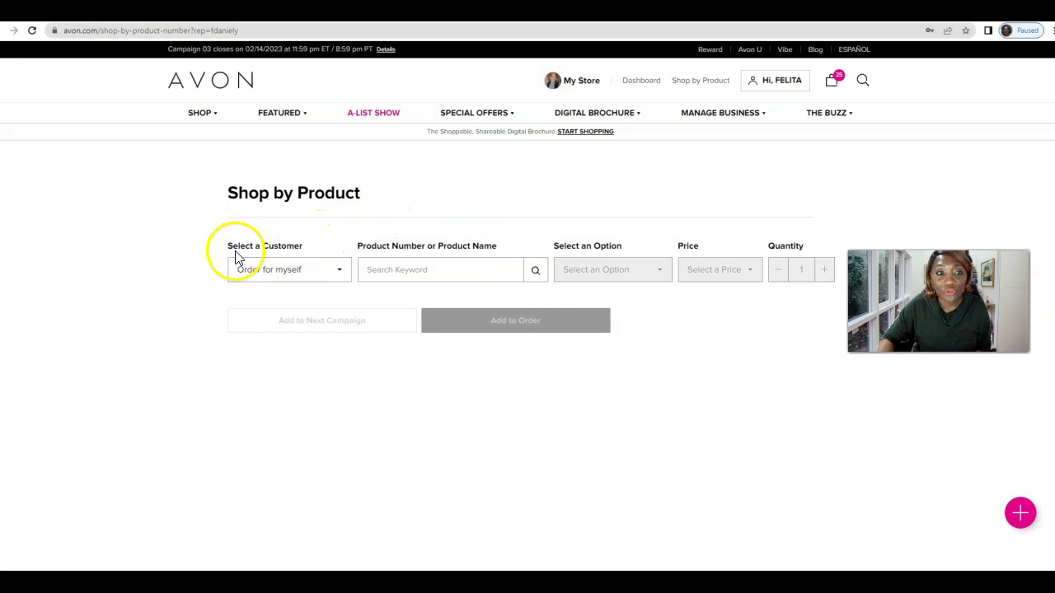
# Find the newly added customer by first name and select them as the customer for the order.
pyautogui.click(338, 271)
pyautogui.click(288, 300)
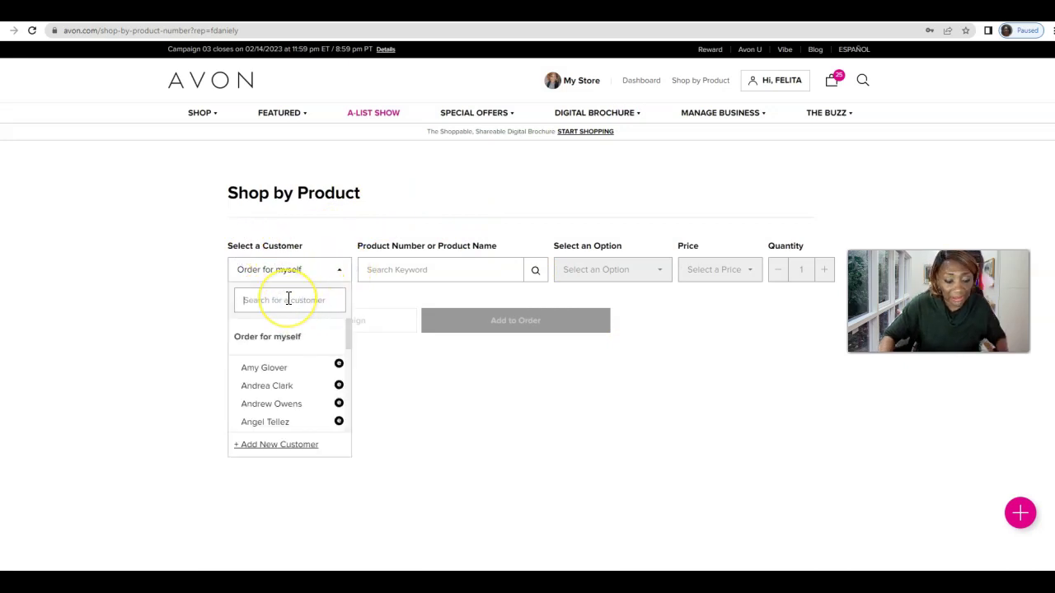
pyautogui.write('Ka')
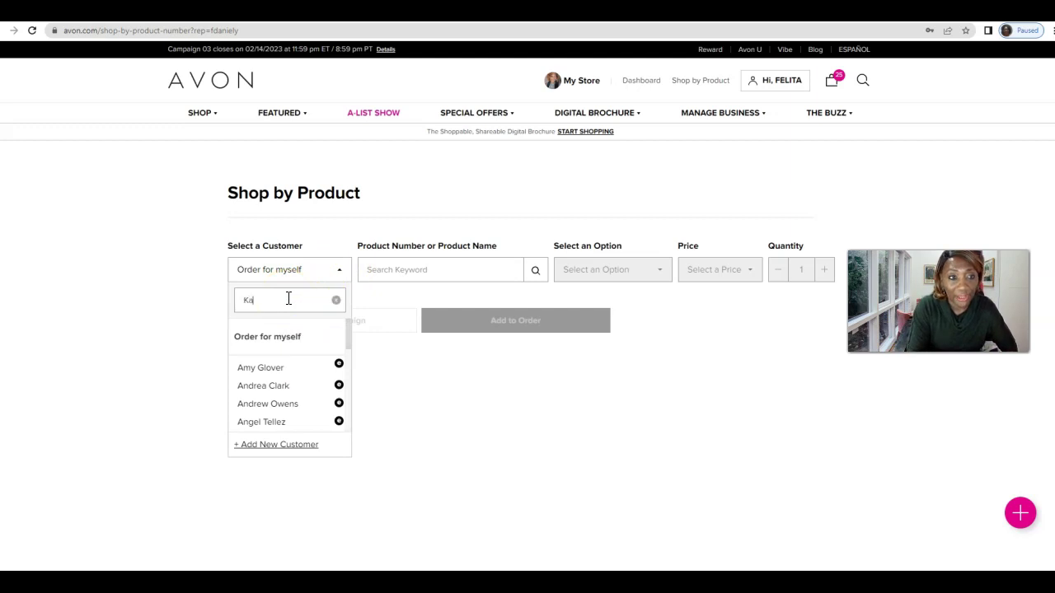
pyautogui.write('ren')
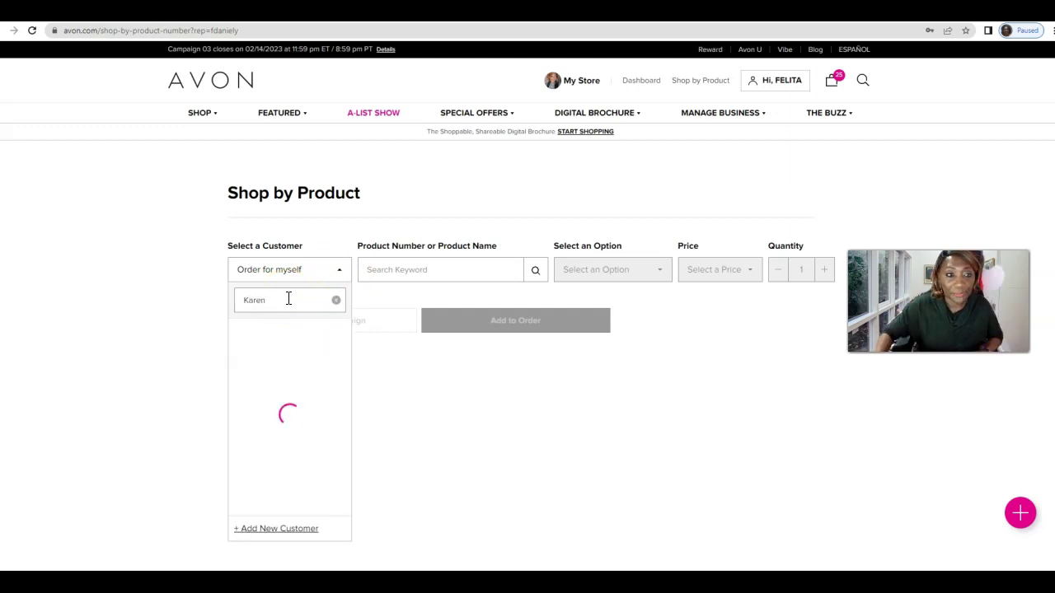
pyautogui.click(314, 367)
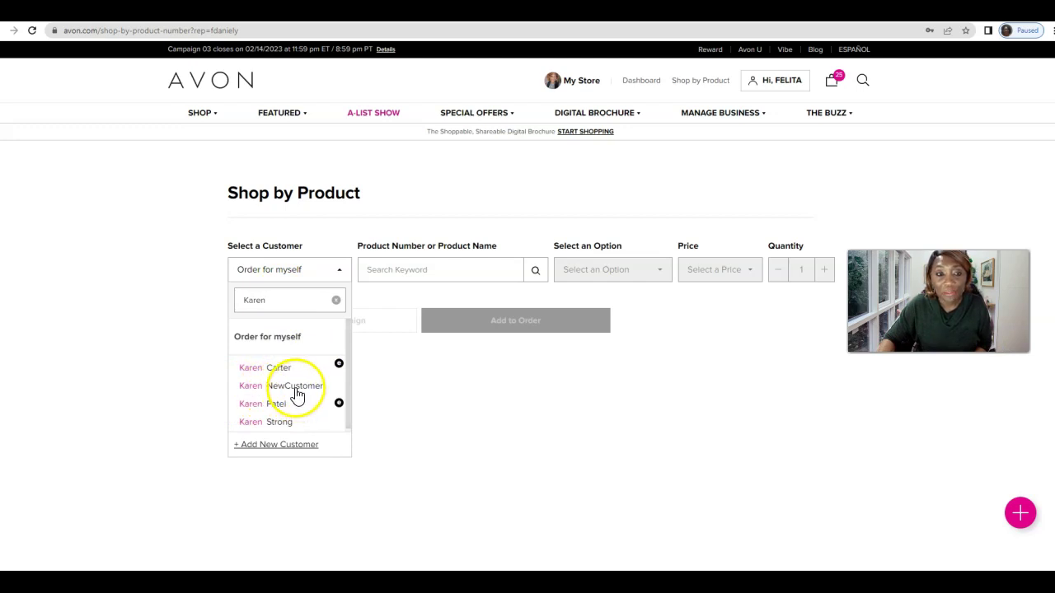
pyautogui.click(296, 387)
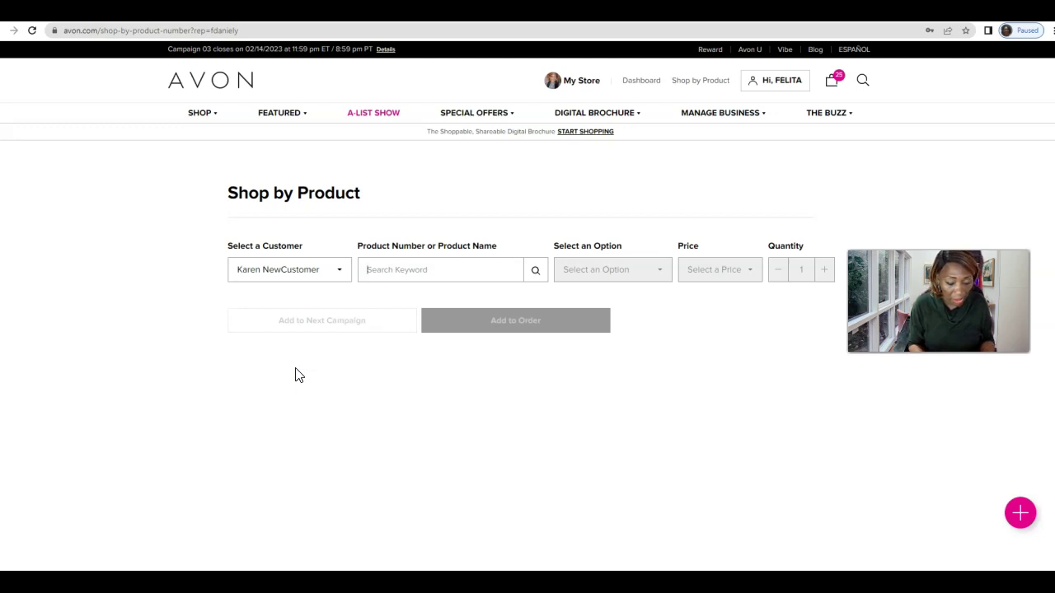
# Add product 958547, the fmg CathyCat Shadow Gaze Matte in Rosewood, to the selected customer's order.
pyautogui.write('958')
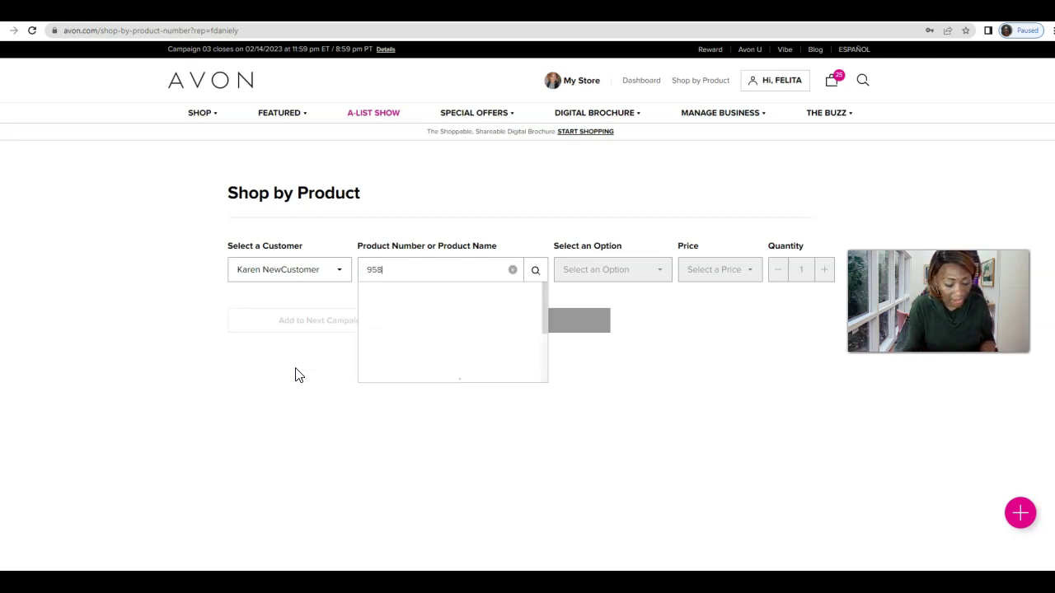
pyautogui.write('547')
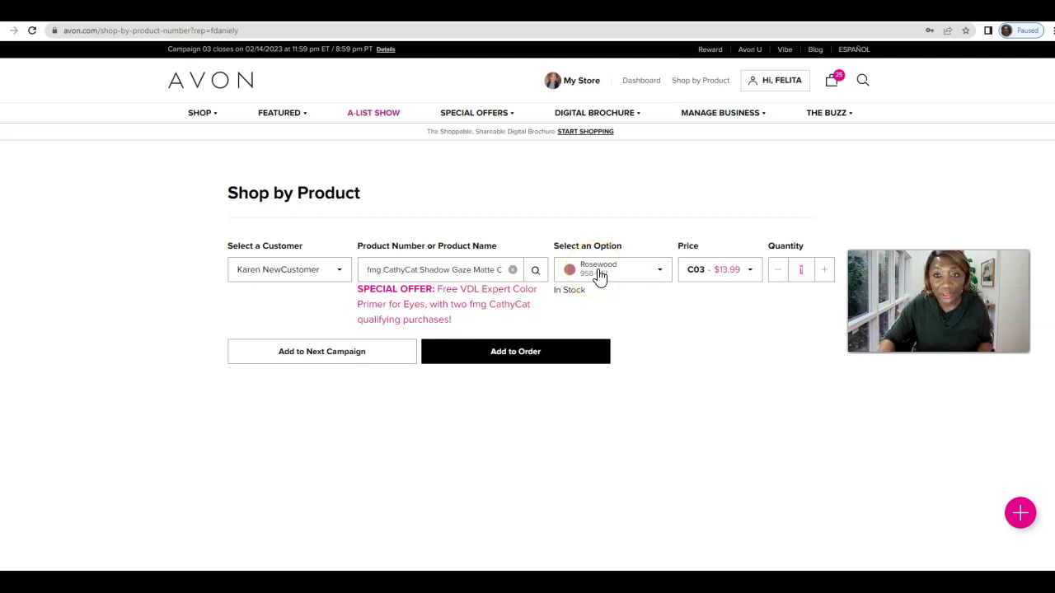
pyautogui.click(489, 358)
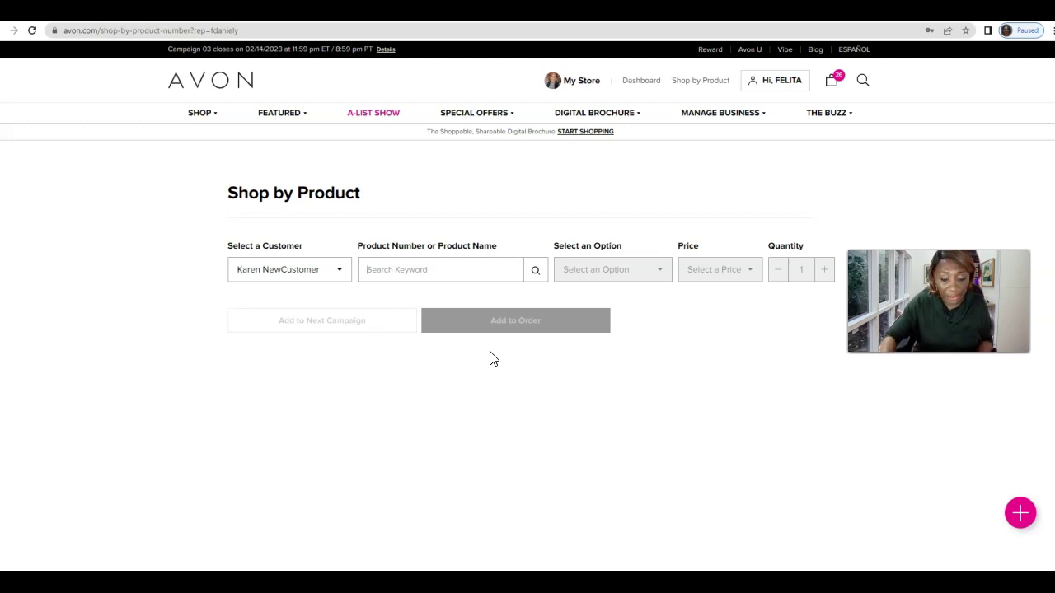
# Add the Isa Knox LXNEW Clean Nourishing product 717990 and the Anew Hydra Fusion Nighttime Facial product 449928 to the customer's order.
pyautogui.write('717990')
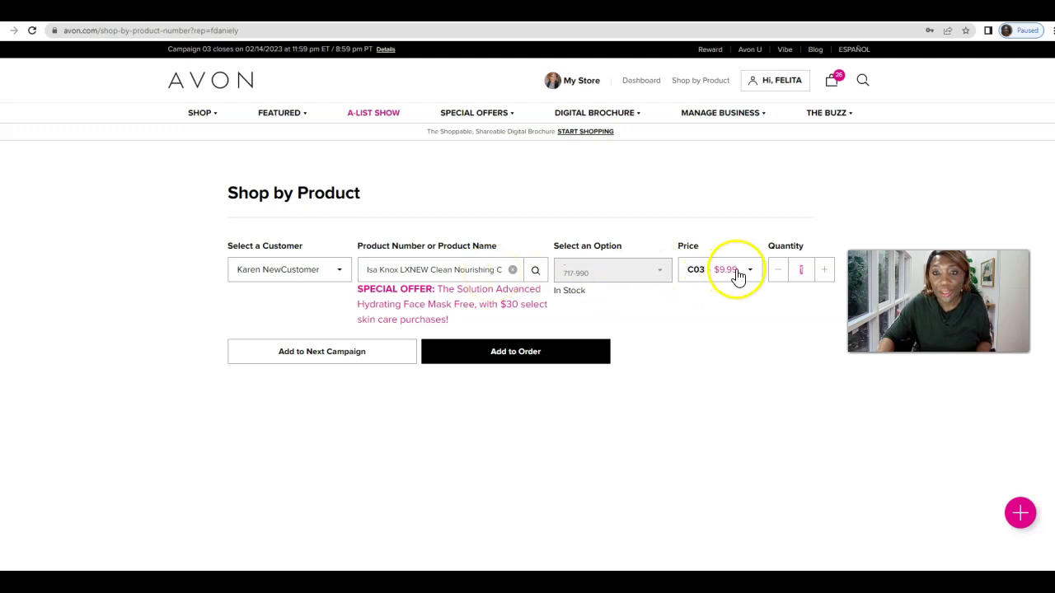
pyautogui.click(497, 358)
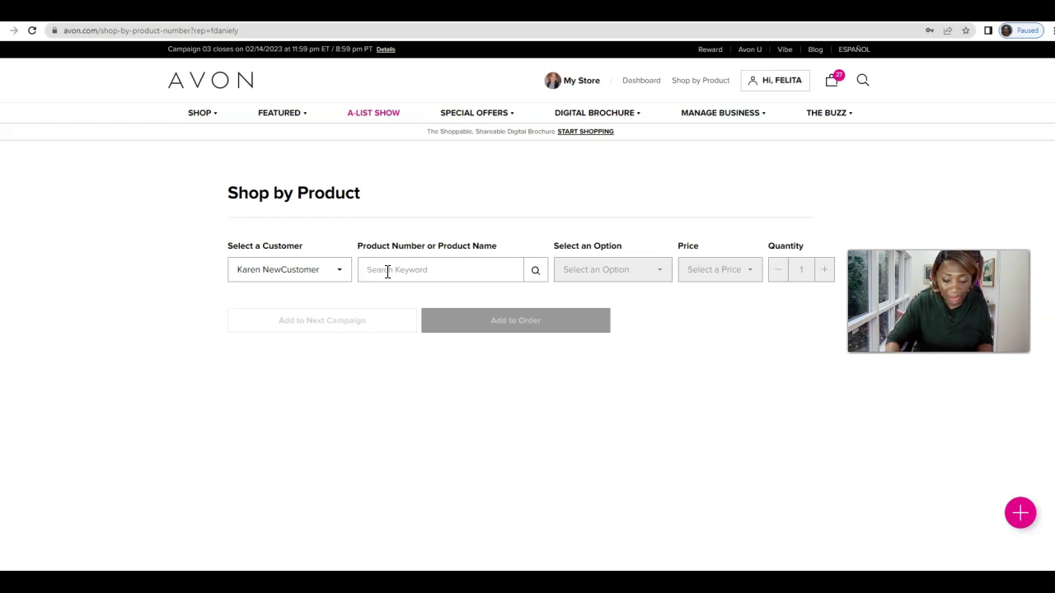
pyautogui.write('449958')
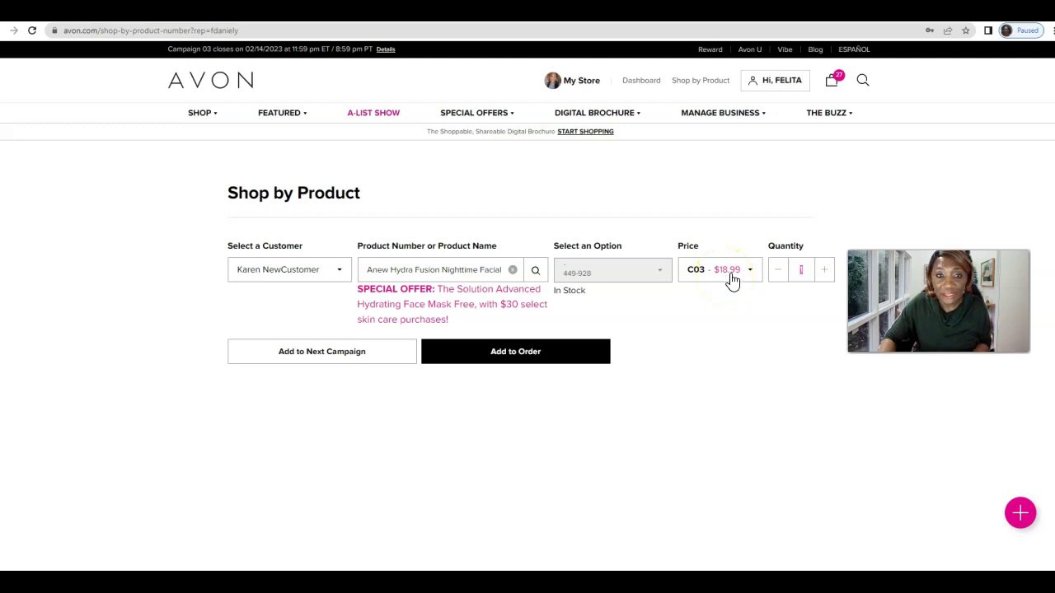
pyautogui.click(500, 355)
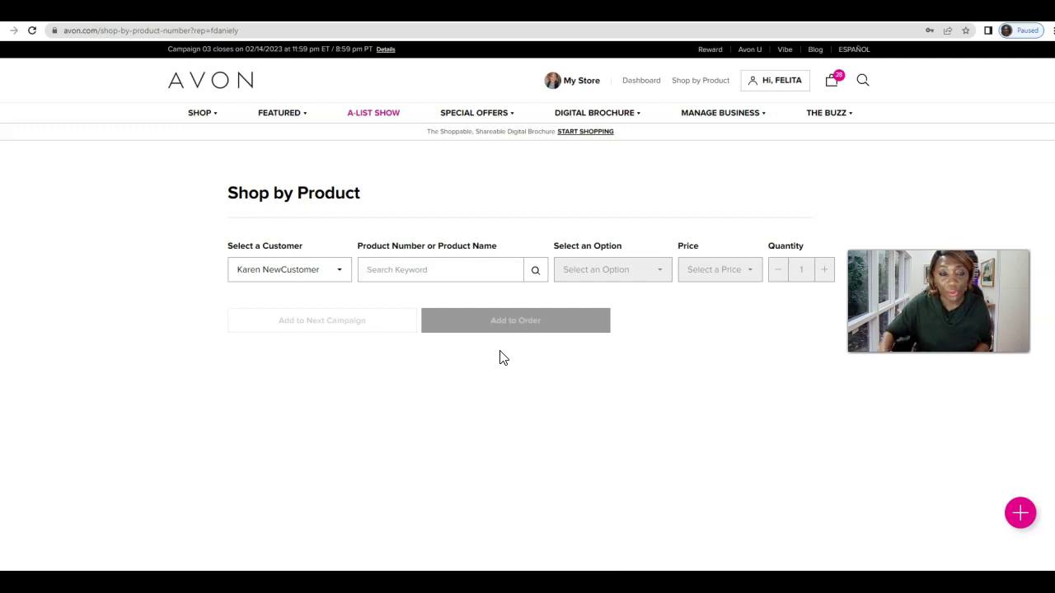
# Add another new customer from the customer selection, entering only the customer's first and last name.
pyautogui.click(339, 272)
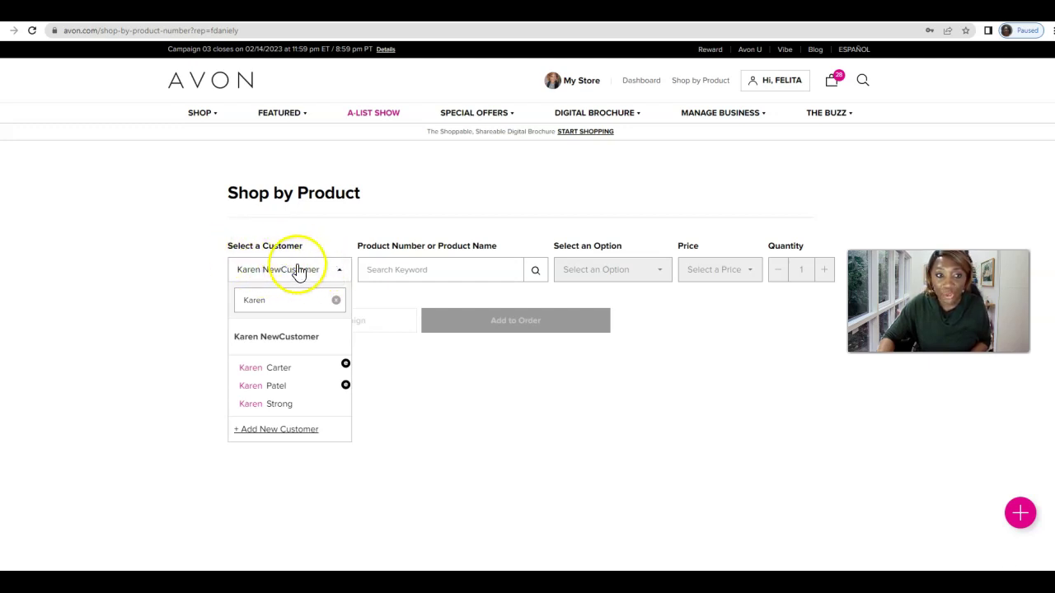
pyautogui.click(270, 431)
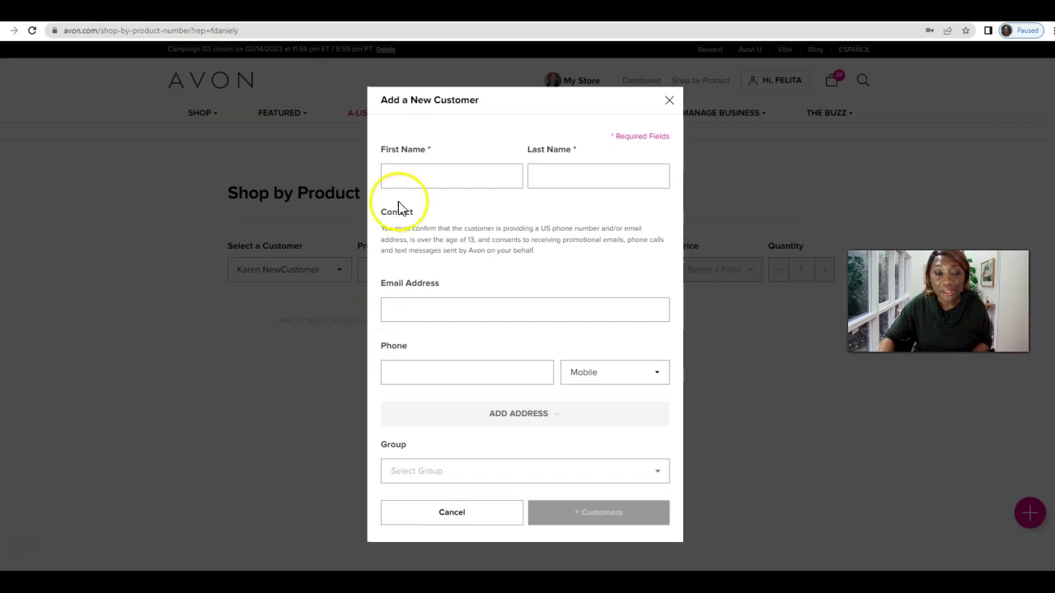
pyautogui.click(401, 174)
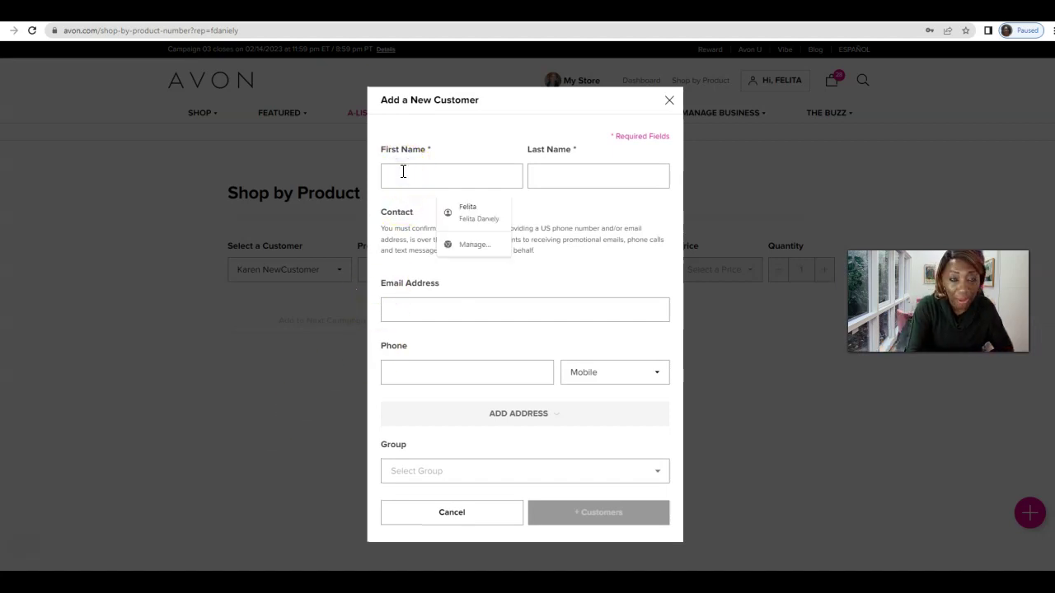
pyautogui.write('Ne')
pyautogui.press('BackSpace')
pyautogui.press('BackSpace')
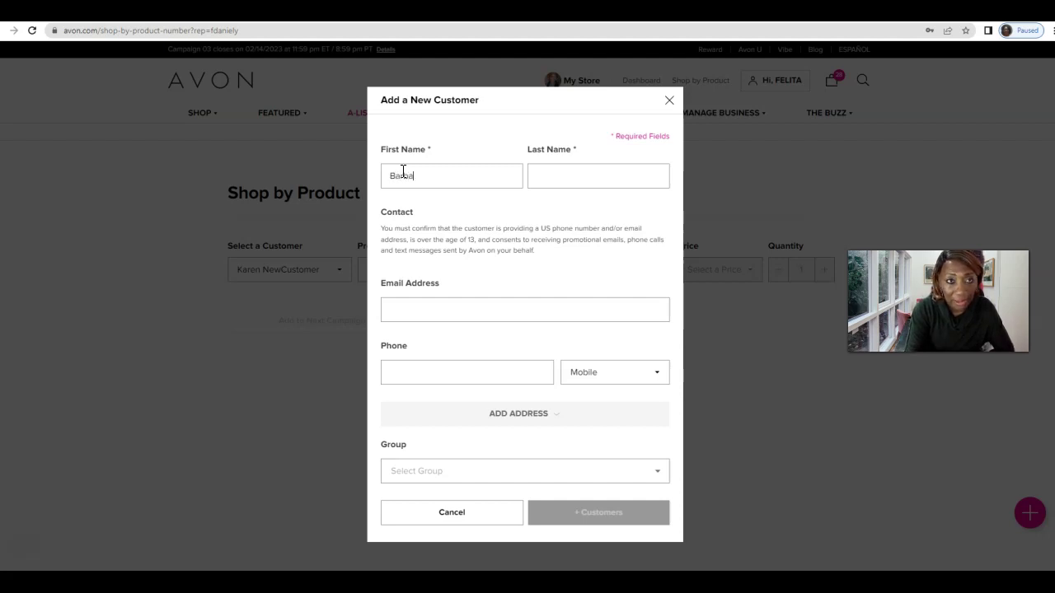
pyautogui.click(556, 177)
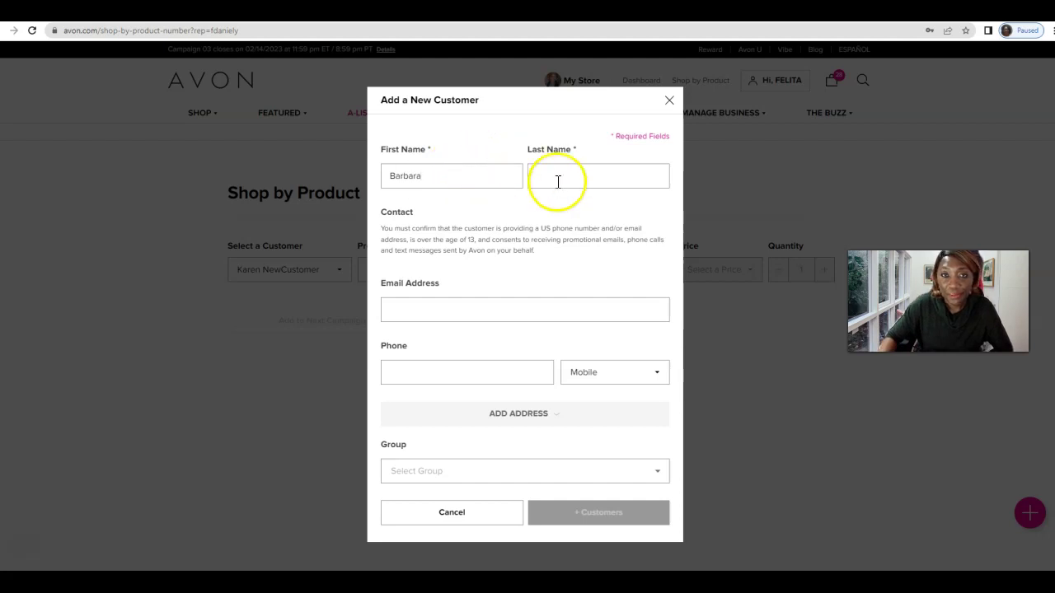
pyautogui.write('New')
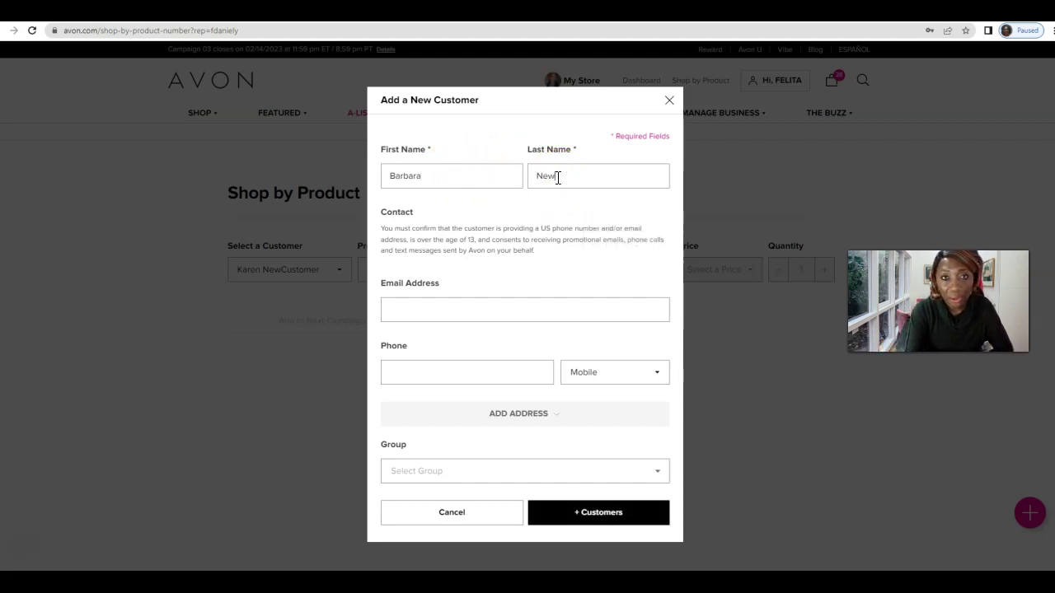
pyautogui.write('Customer')
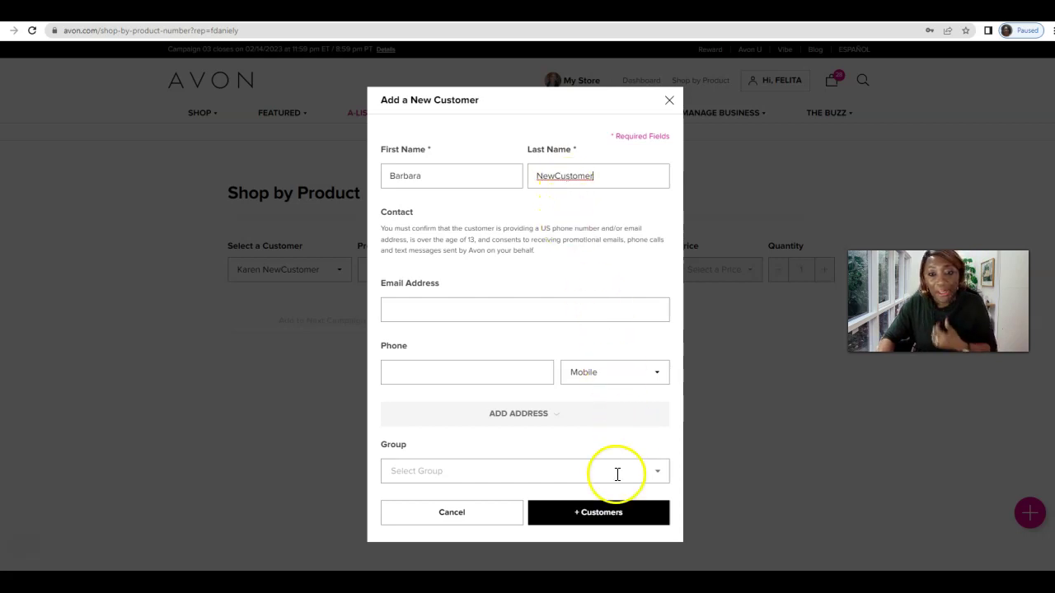
pyautogui.click(585, 519)
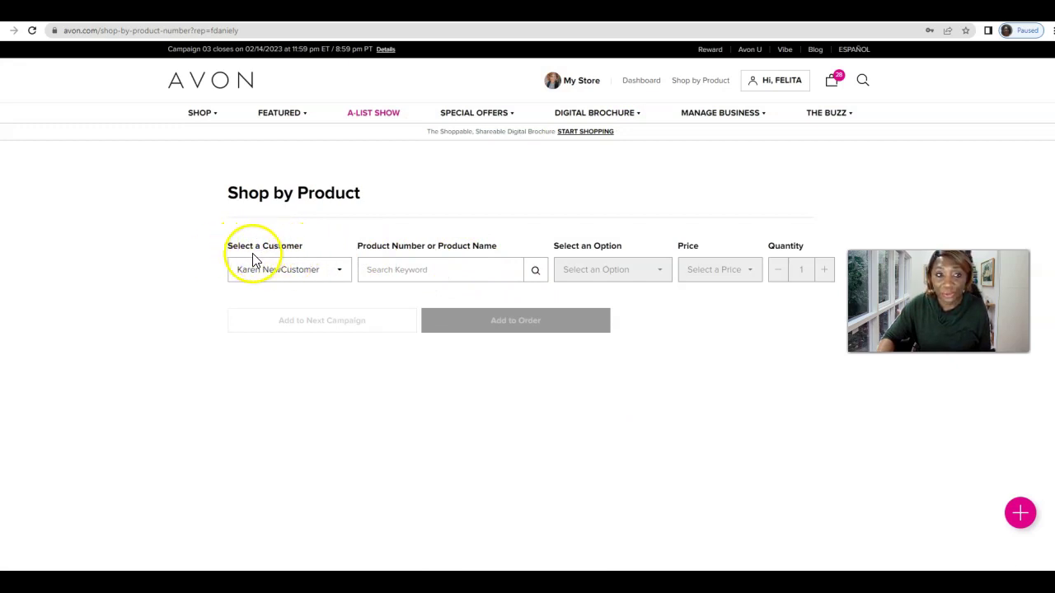
# Clear the previous customer search, find the newly added customer by first name and select them for the order.
pyautogui.click(342, 275)
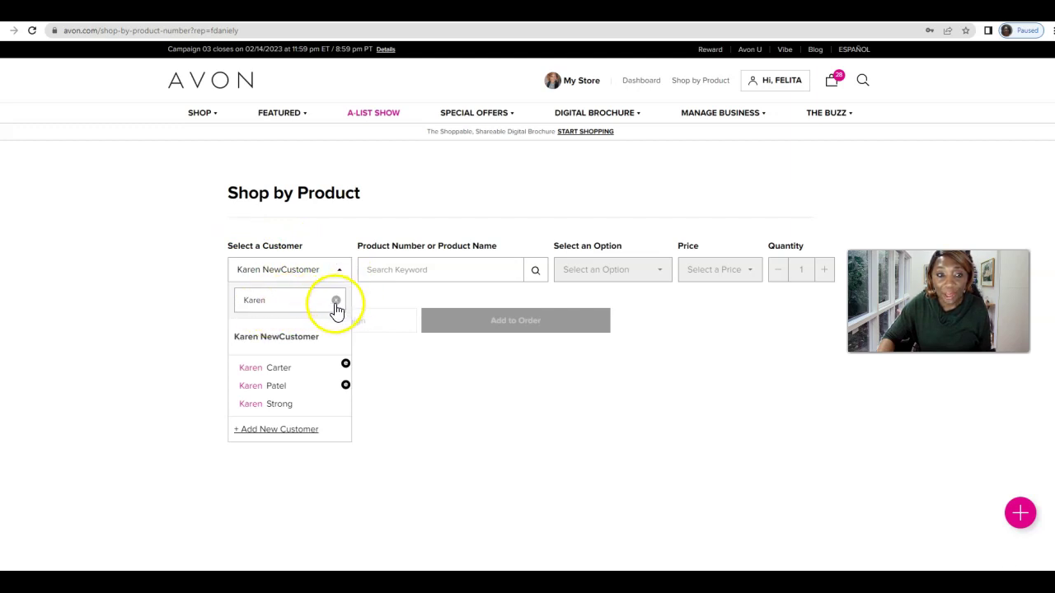
pyautogui.click(337, 301)
pyautogui.click(280, 300)
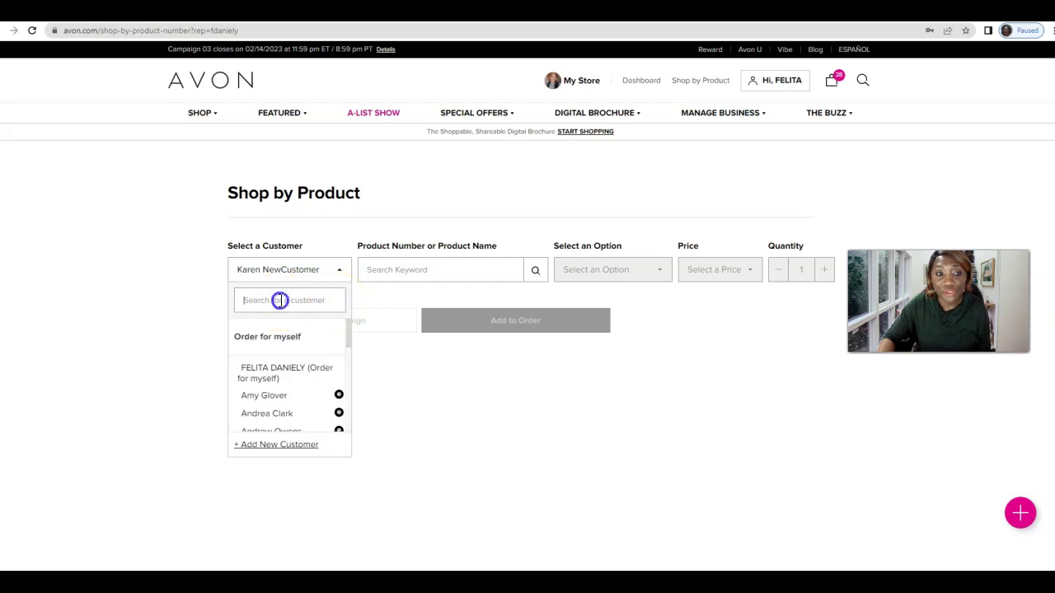
pyautogui.write('Barbara')
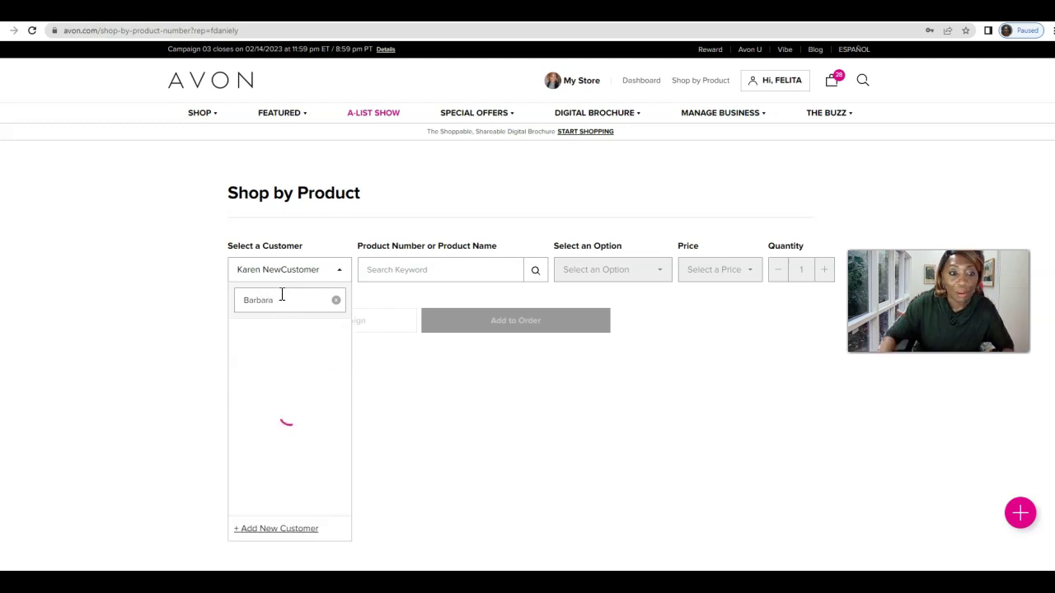
pyautogui.click(304, 375)
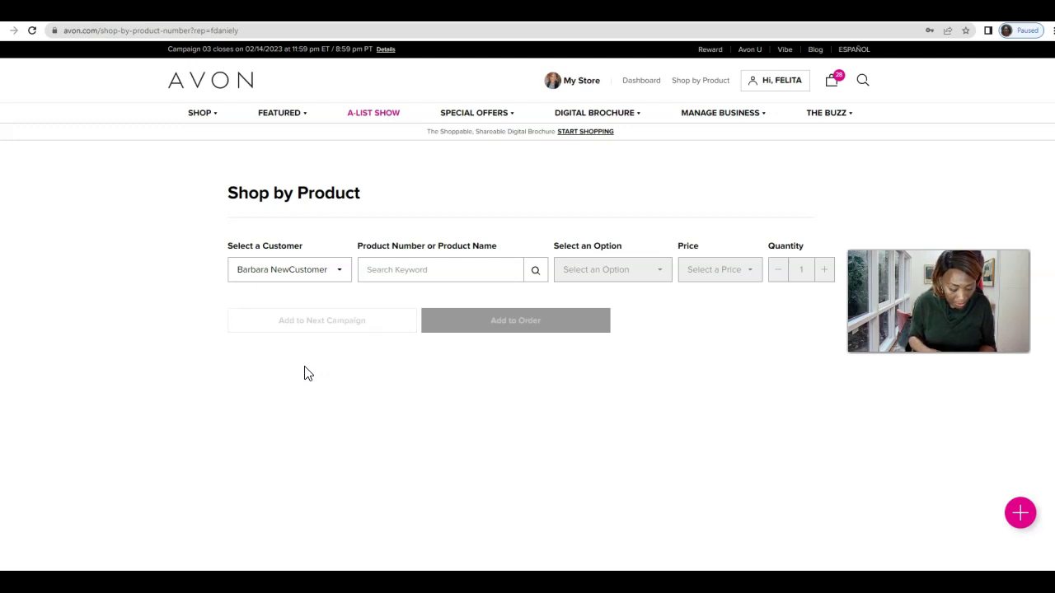
# Try to order product 706-867, the Cell Strong AA Batteries, for the selected customer, then clear the product entry.
pyautogui.write('7')
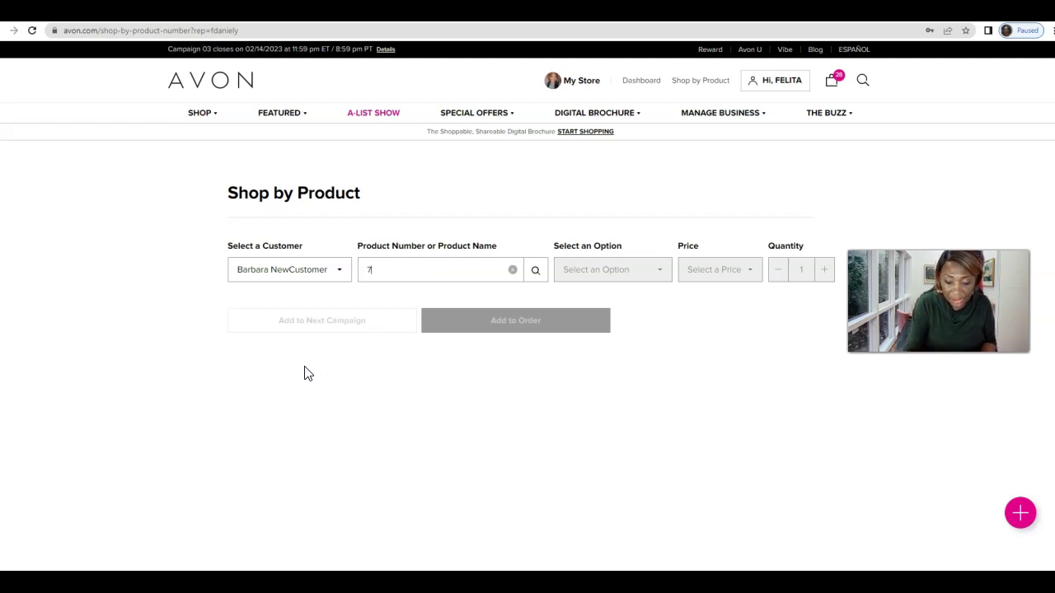
pyautogui.write('06')
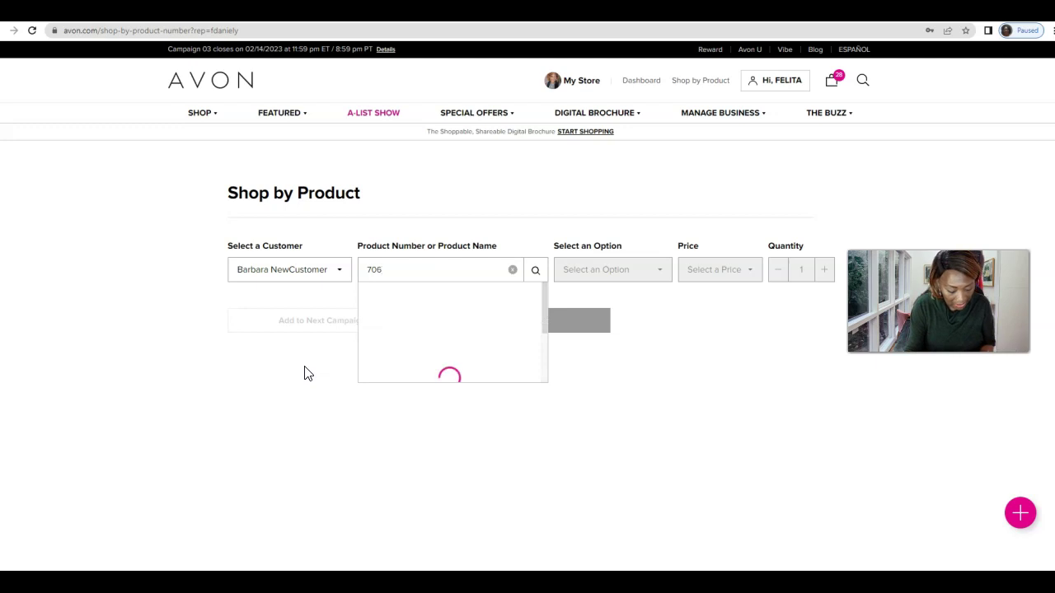
pyautogui.write('-867')
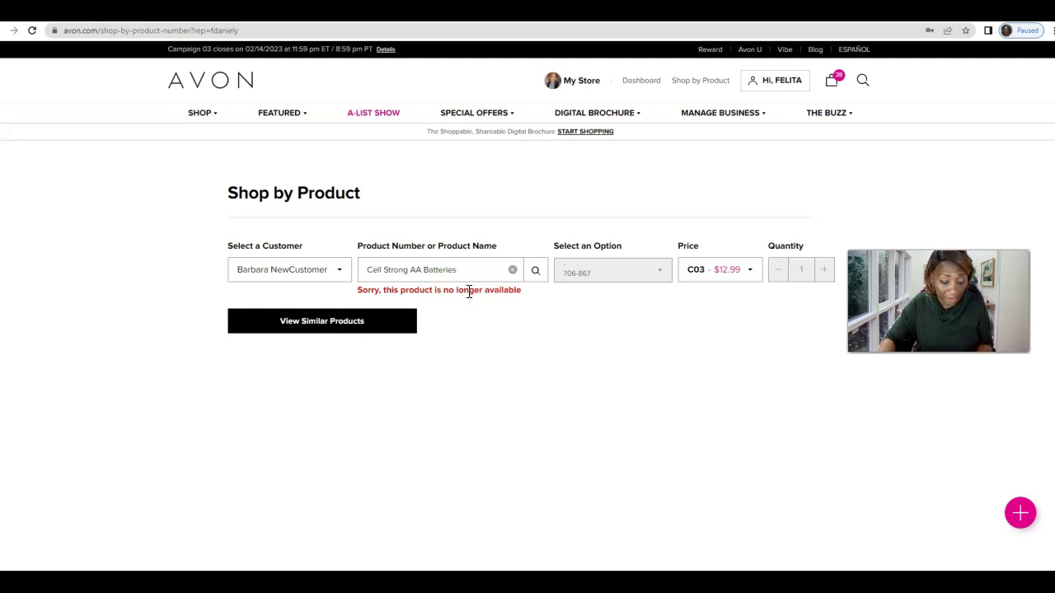
pyautogui.click(513, 269)
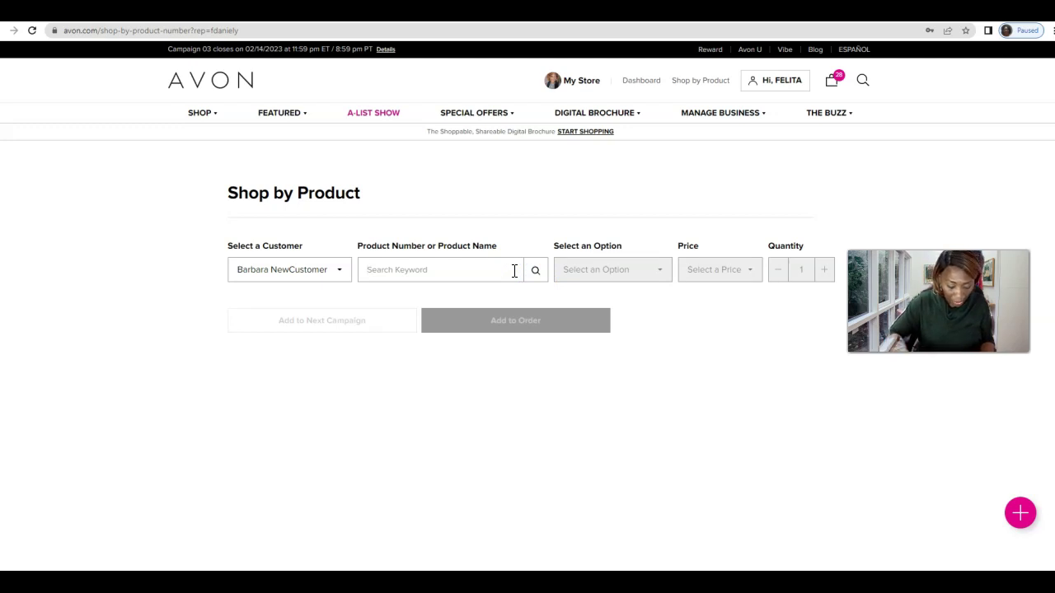
# Add product 545992, the Cucina Essentials Spray-On Dish Soap in Fresh Citrus, to the selected customer's order.
pyautogui.write('545992')
pyautogui.click(381, 278)
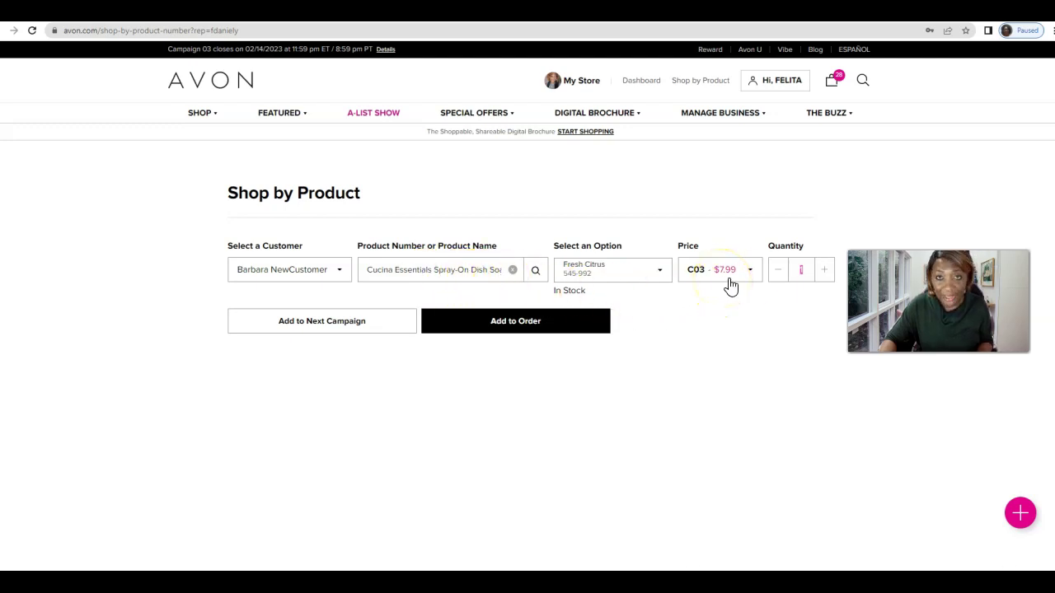
pyautogui.click(521, 325)
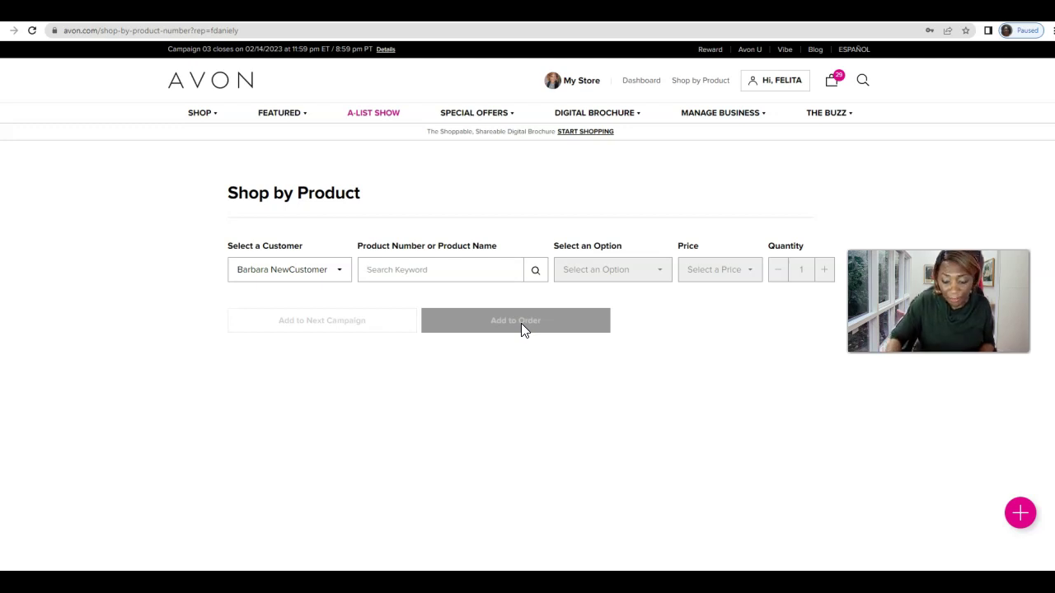
# Try to order the Button Down Shirt 541815 and the Sequin Pullover Top 544340 for the customer, clearing each product entry.
pyautogui.write('541815')
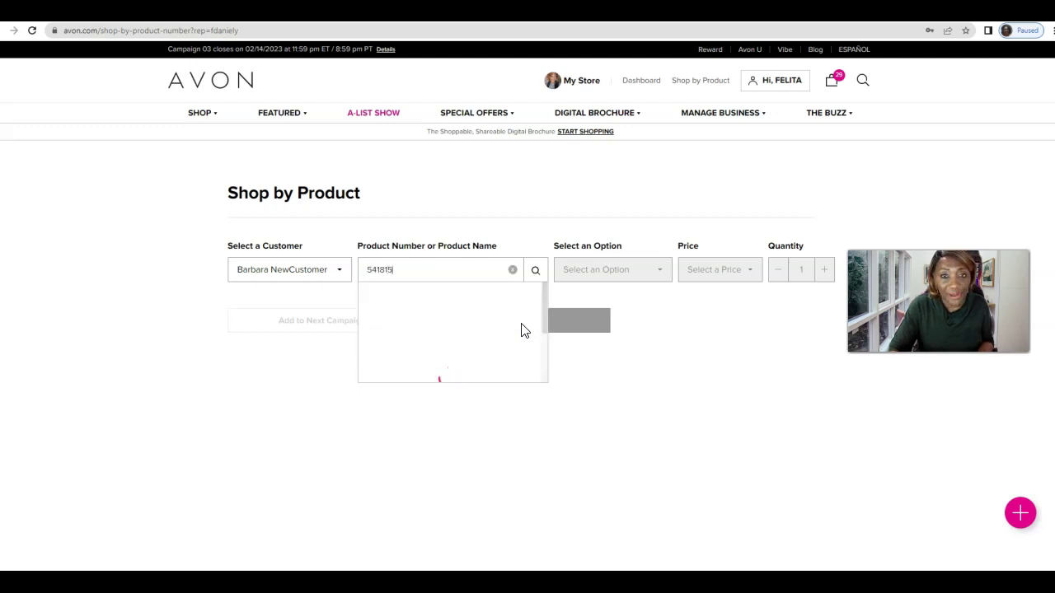
pyautogui.click(521, 330)
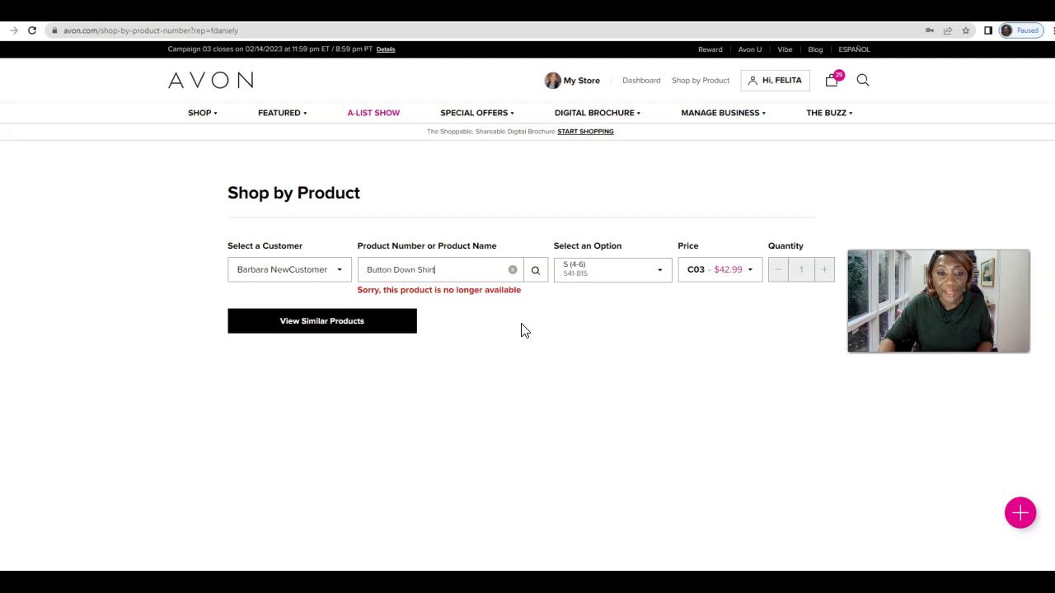
pyautogui.click(513, 272)
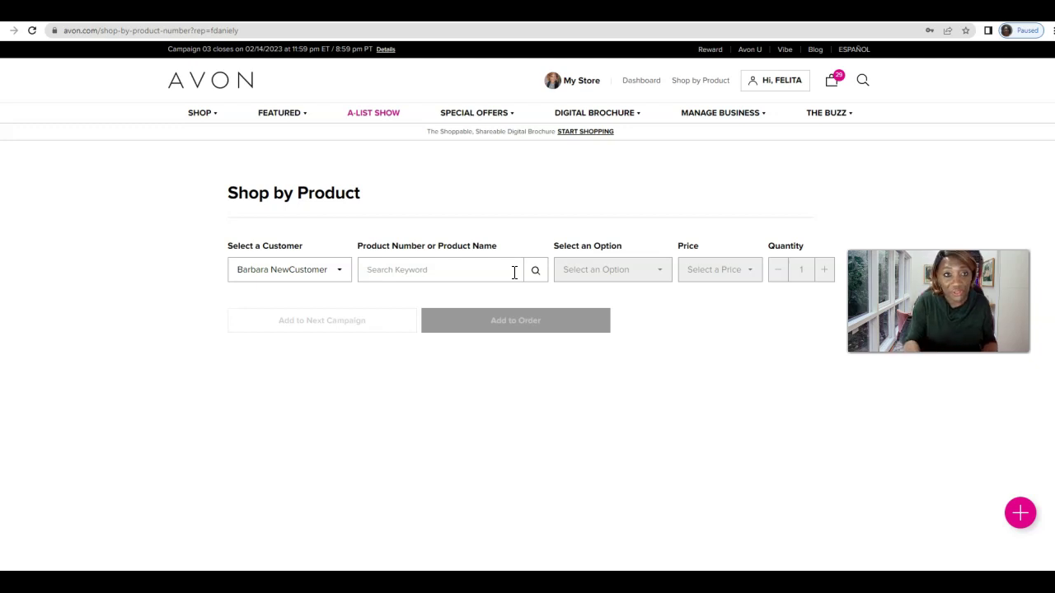
pyautogui.write('5')
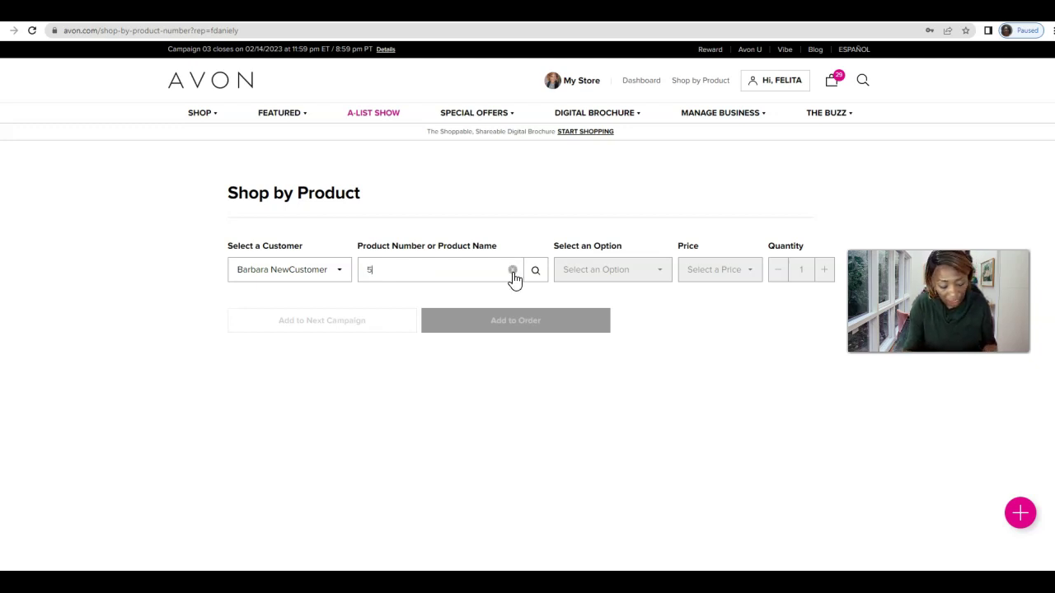
pyautogui.write('44340')
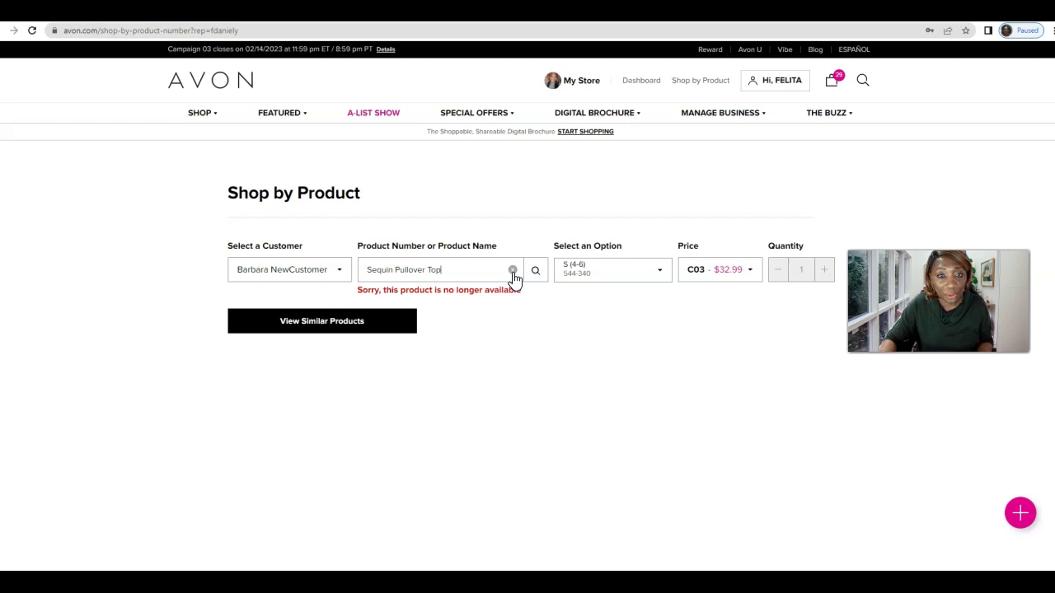
pyautogui.click(512, 272)
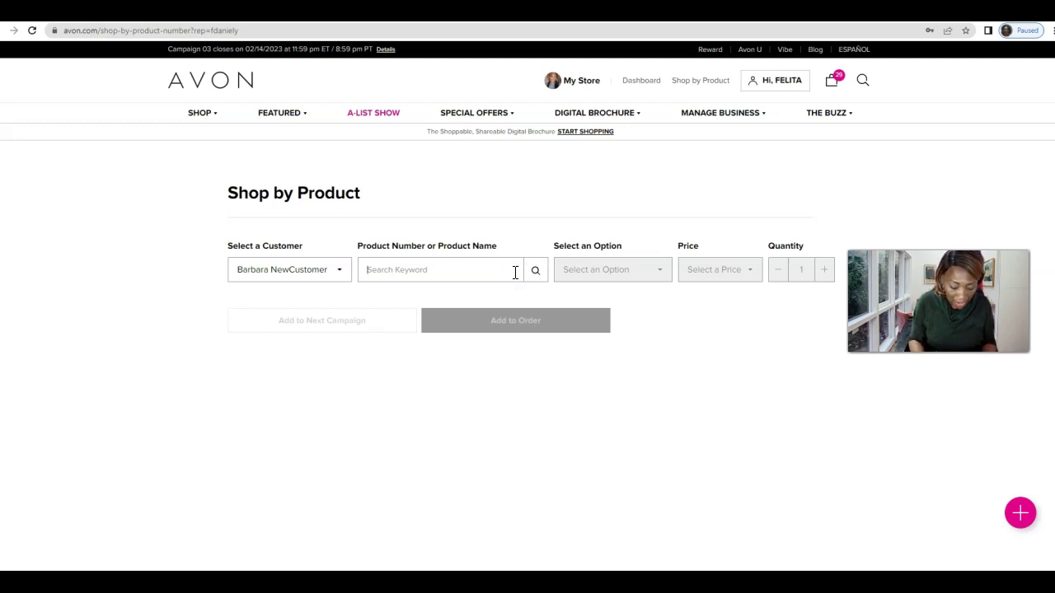
# Try to order product 547-316, the Breast Cancer Awareness Multi Earring item, and clear the product entry.
pyautogui.write('547')
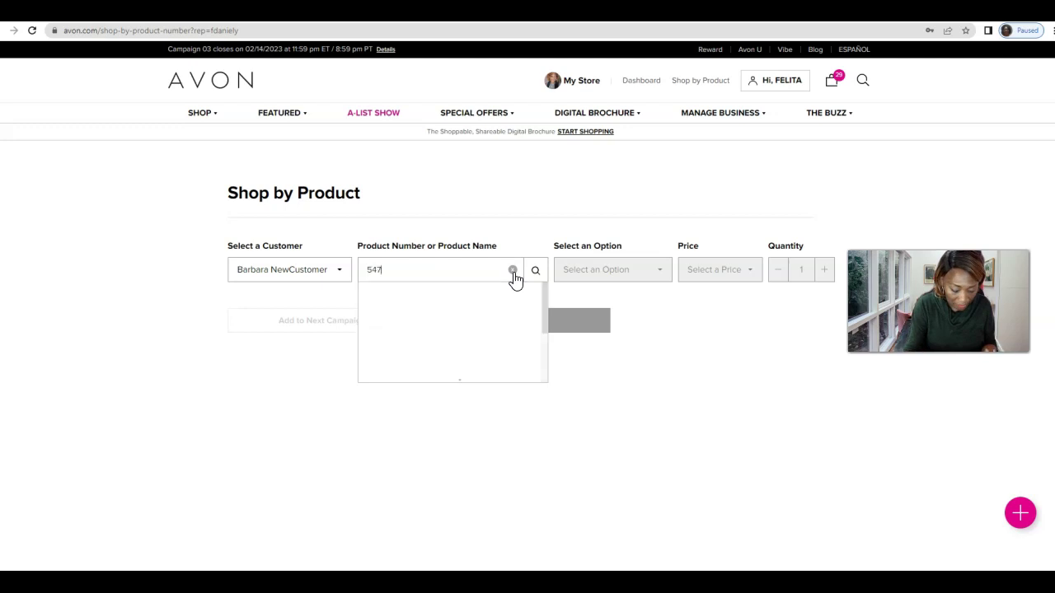
pyautogui.write('-316')
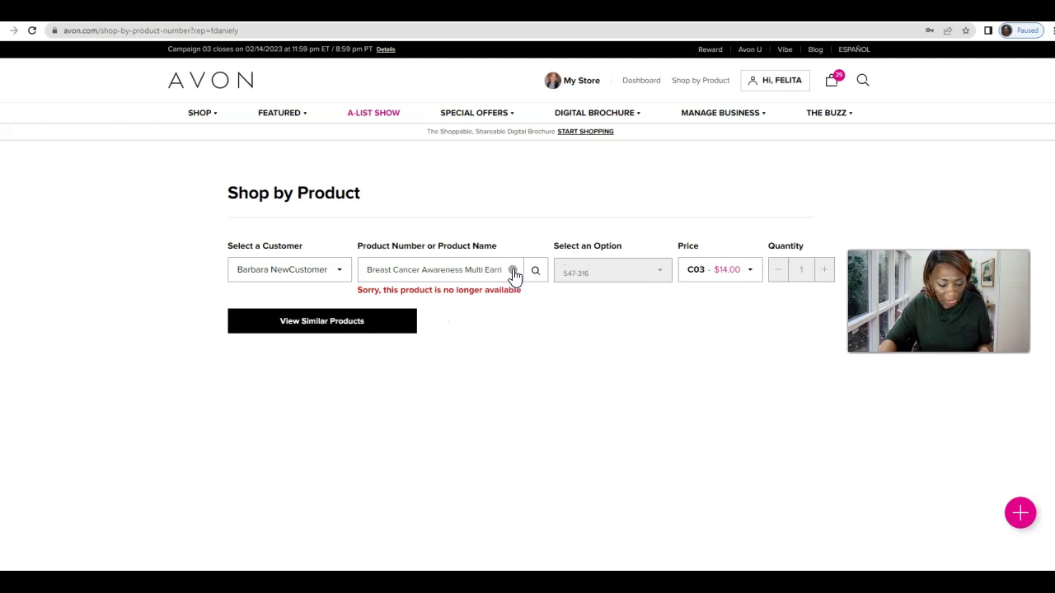
pyautogui.click(513, 271)
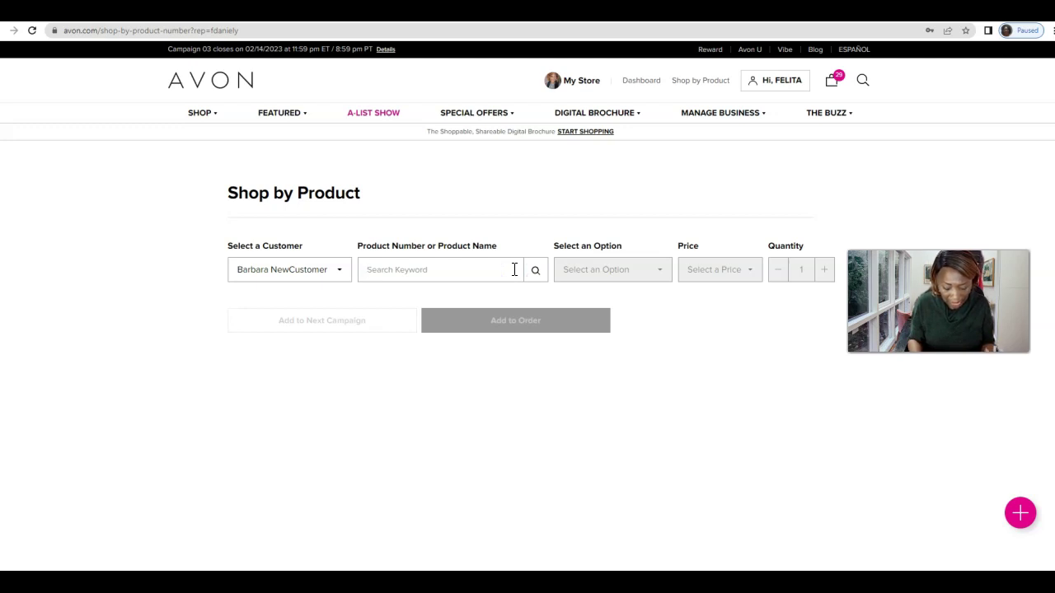
# Add product 505-792, the Purple Sunset Layered Necklace, to the selected customer's order.
pyautogui.write('505')
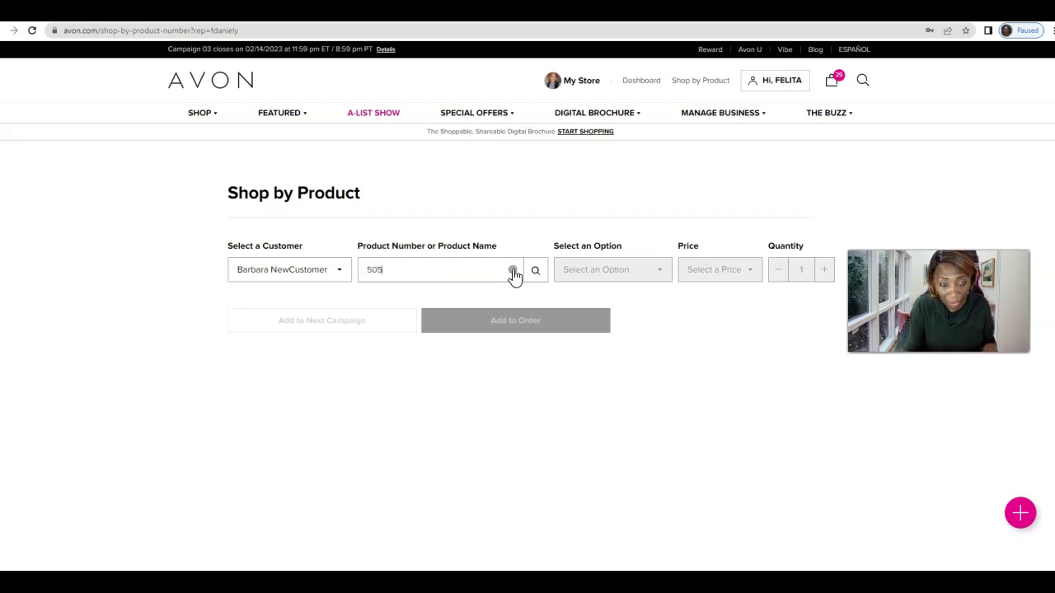
pyautogui.write('-792')
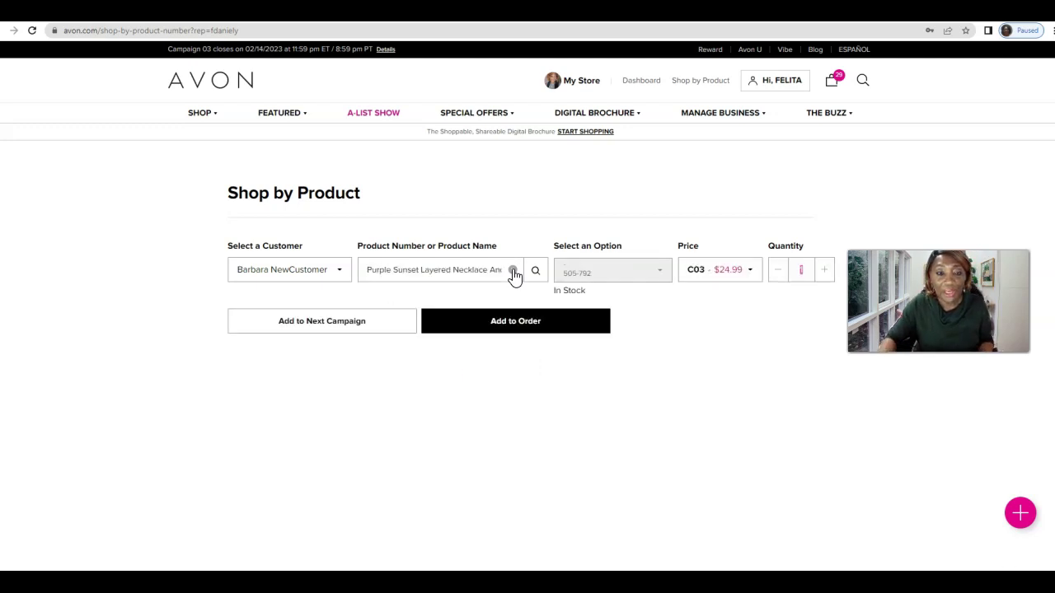
pyautogui.click(513, 324)
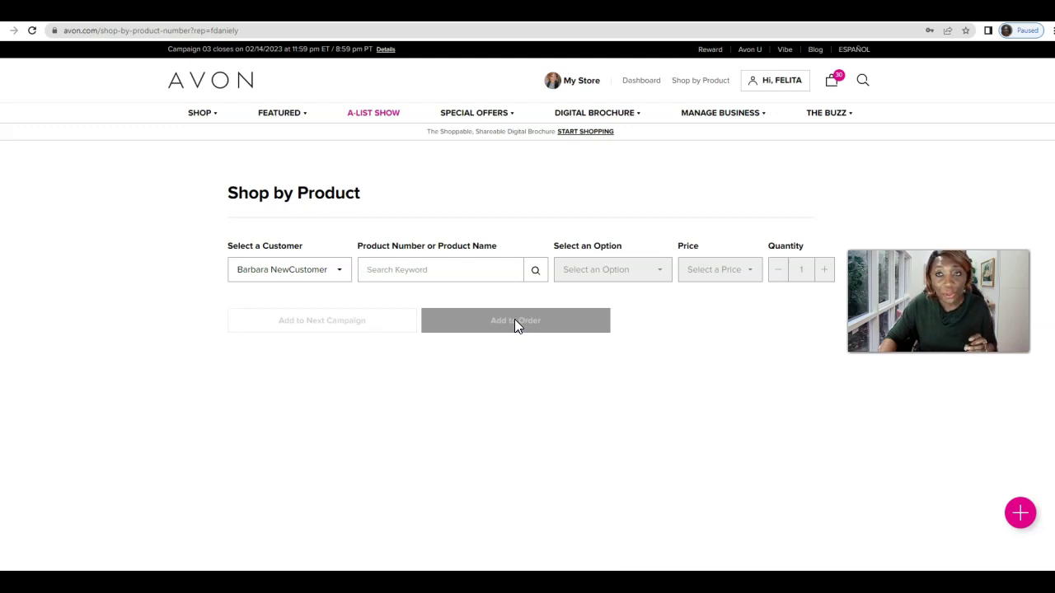
# Open the shopping bag and review the open orders, the coupon code section and the order summary.
pyautogui.moveTo(831, 90)
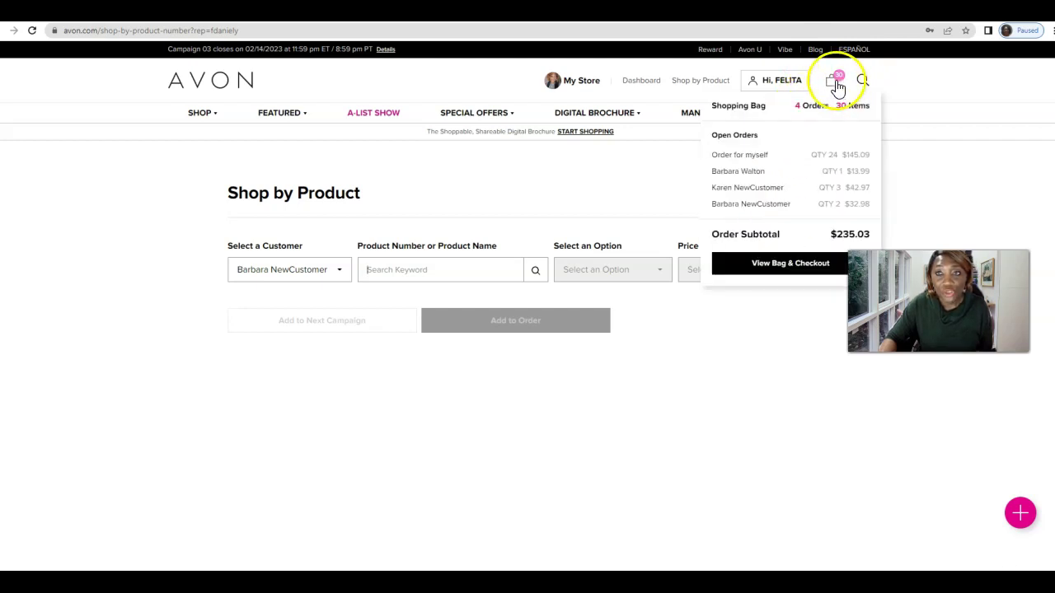
pyautogui.click(775, 265)
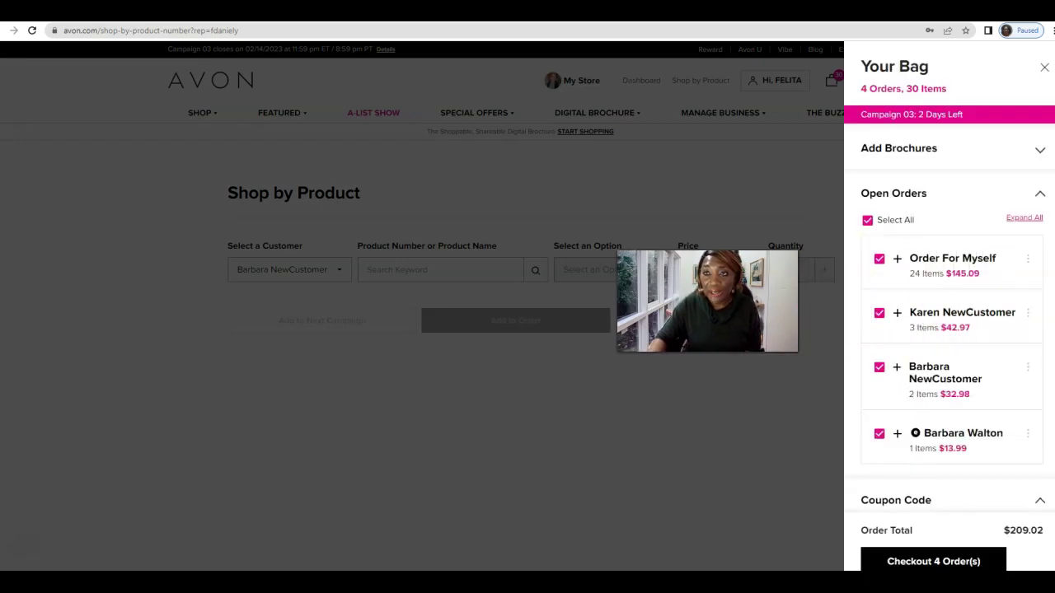
pyautogui.scroll(-1, 983, 165)
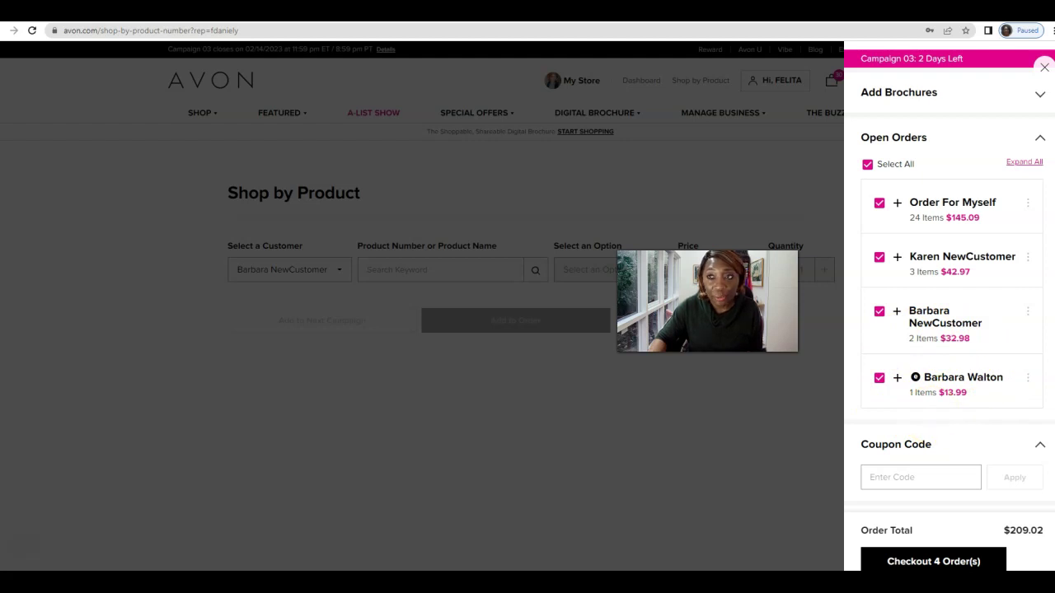
pyautogui.scroll(-1, 949, 305)
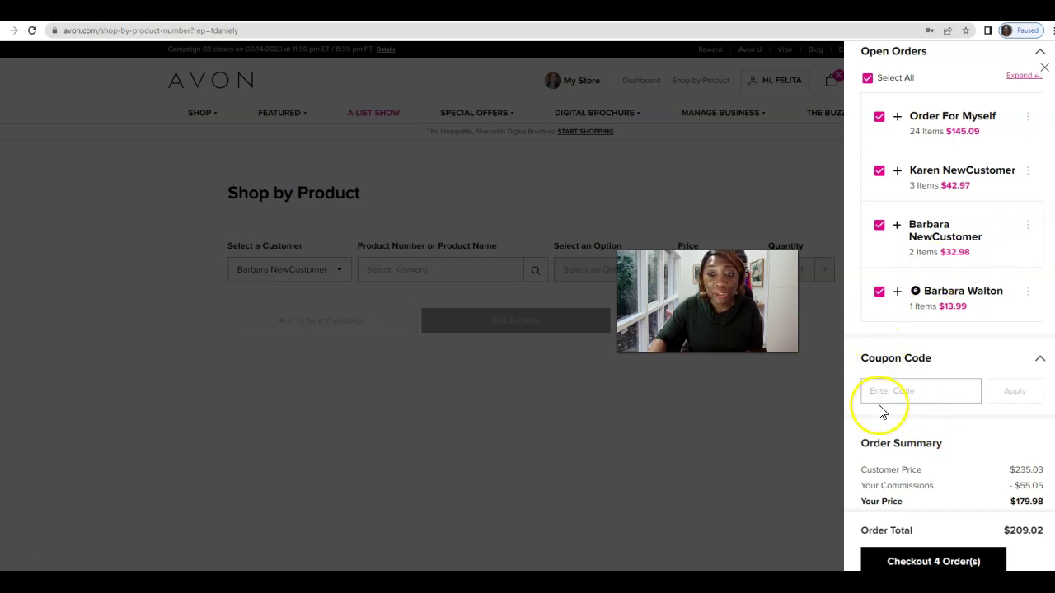
pyautogui.click(973, 384)
pyautogui.scroll(-1, 949, 305)
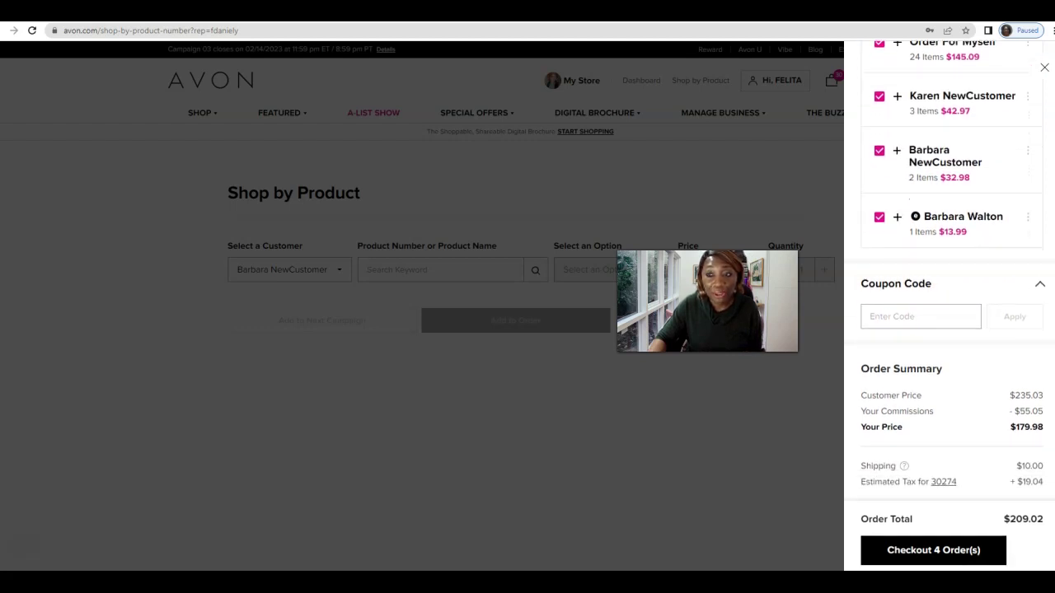
# Try to check out the four open orders, declining the payment, and close the shopping bag.
pyautogui.click(931, 561)
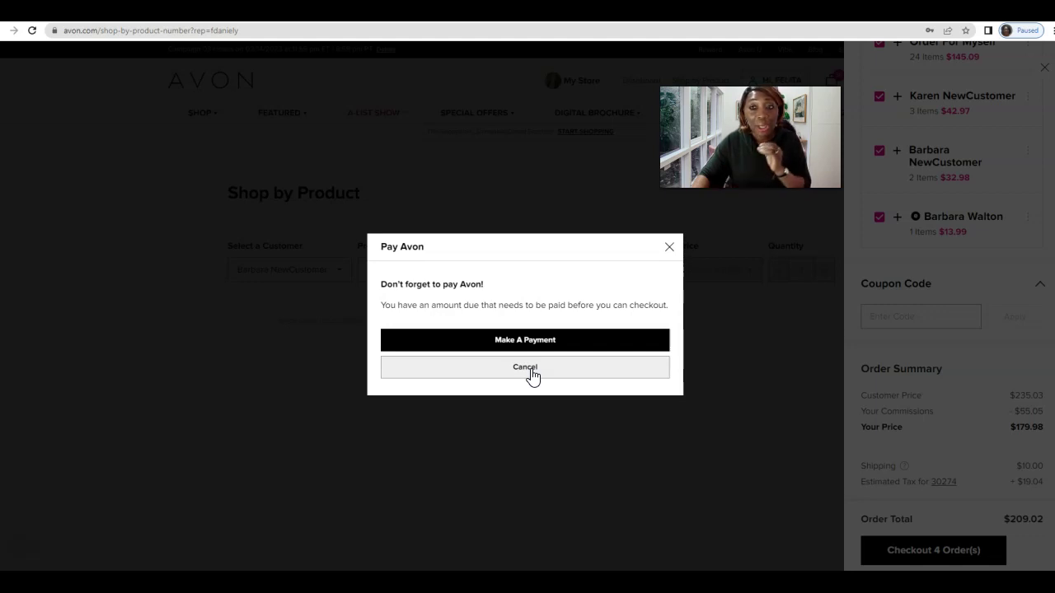
pyautogui.click(528, 367)
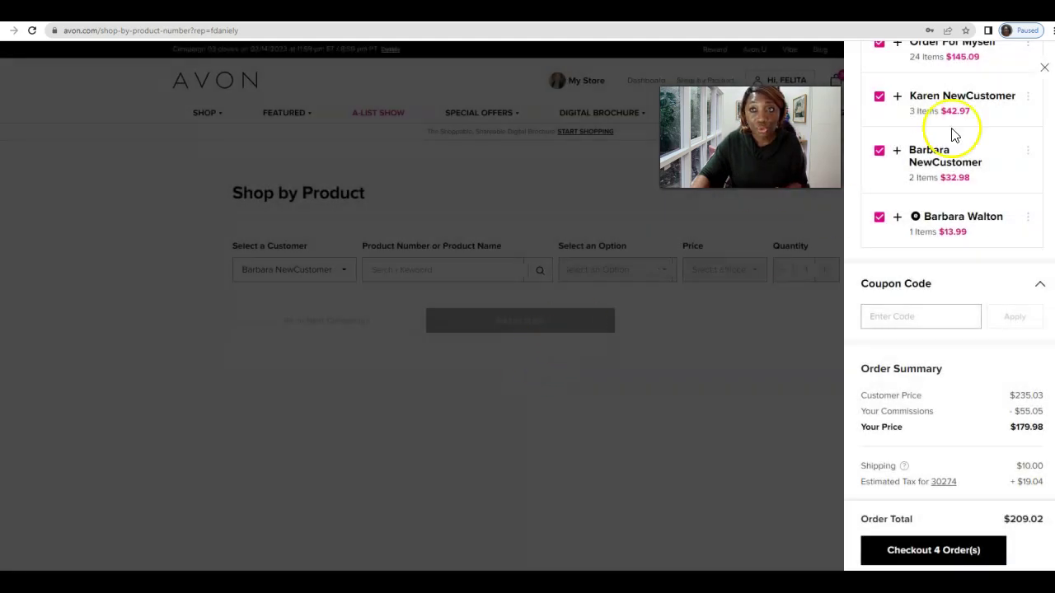
pyautogui.click(1044, 67)
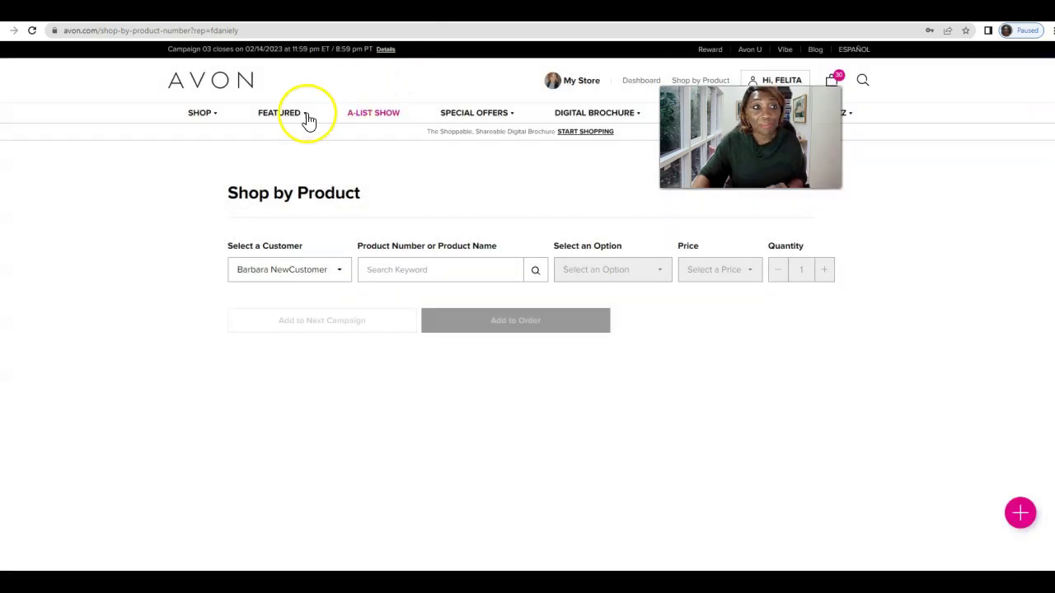
# Open the Sales Tools product category.
pyautogui.moveTo(204, 118)
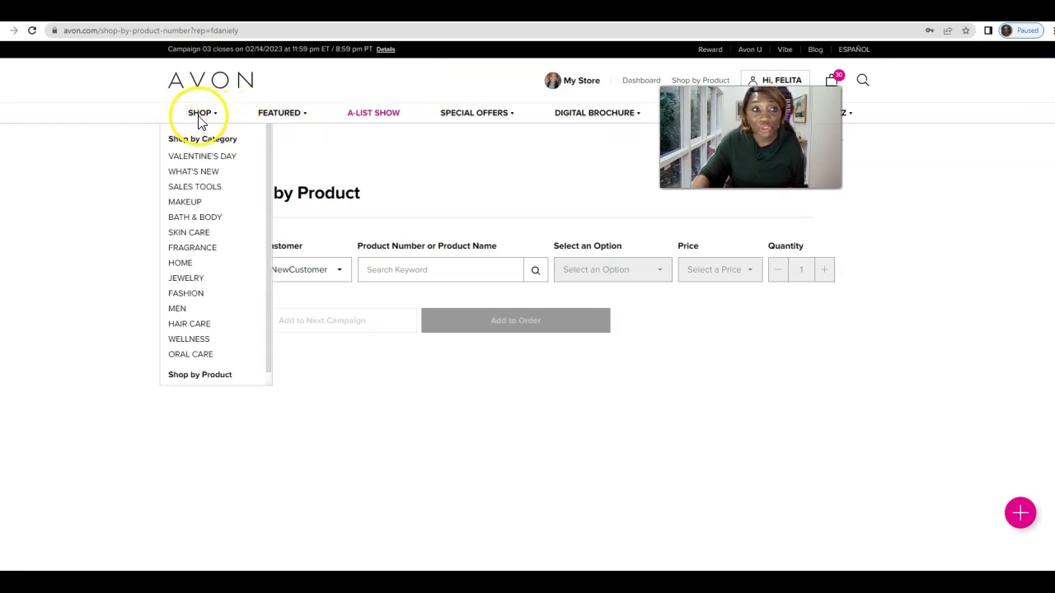
pyautogui.moveTo(196, 196)
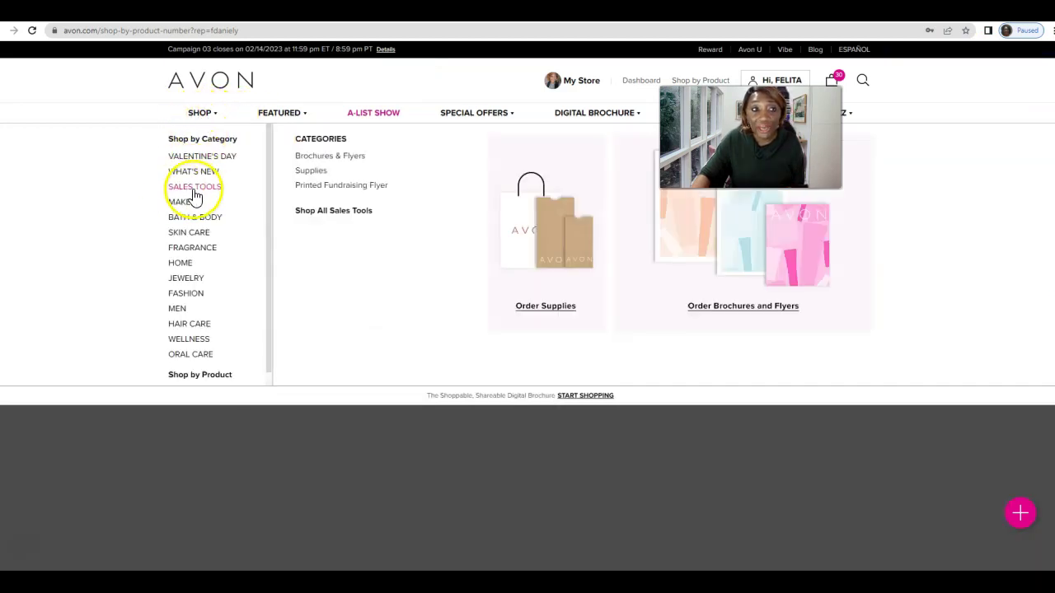
pyautogui.click(185, 196)
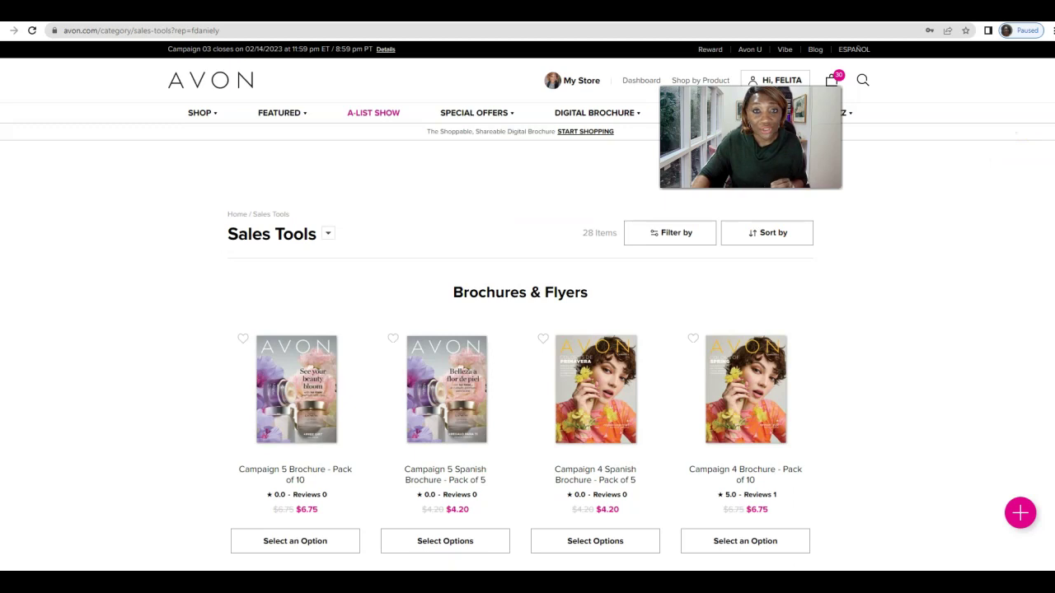
# Try to order two English Campaign 4 Brochure packs of 10 (086-356) for the representative's own order, then dismiss the product options.
pyautogui.scroll(-2, 528, 330)
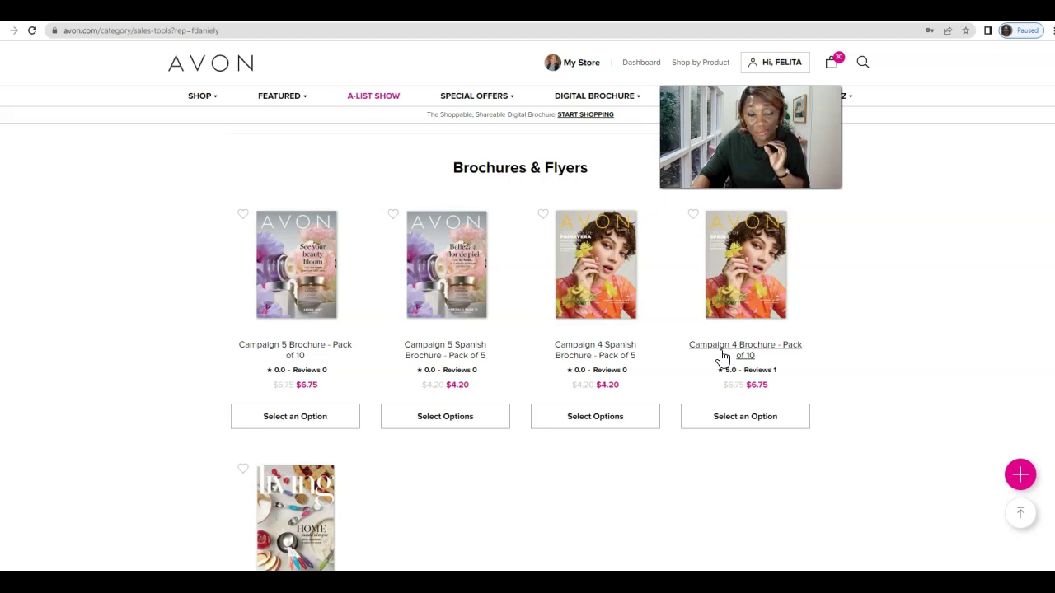
pyautogui.click(741, 421)
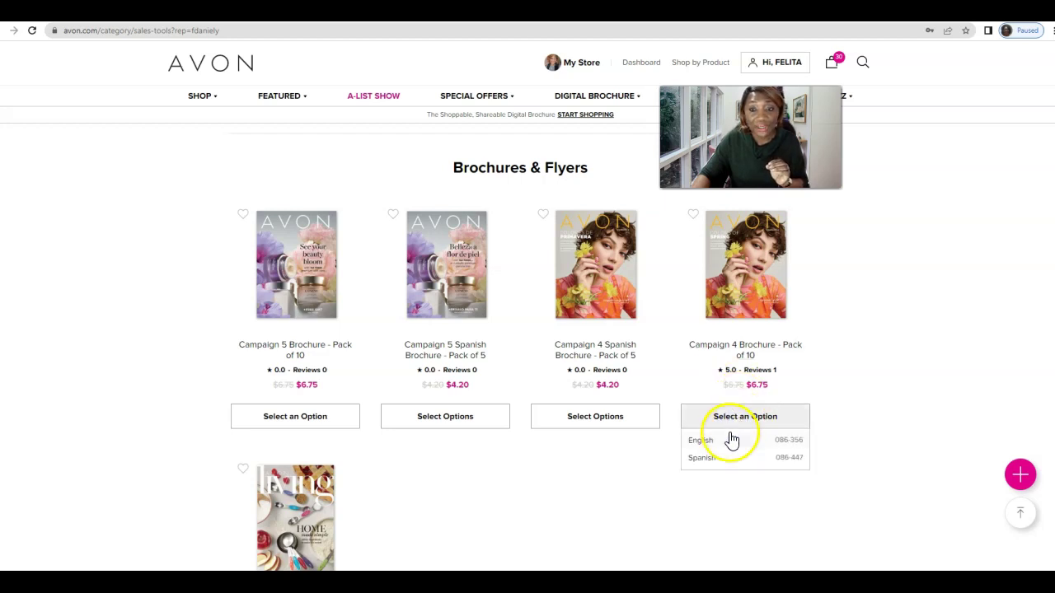
pyautogui.click(698, 441)
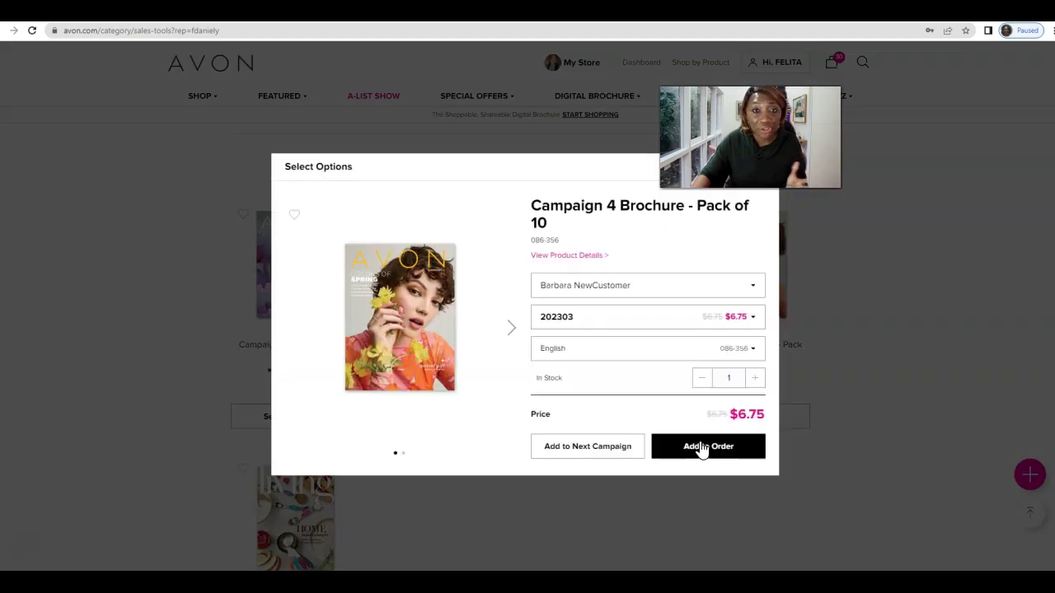
pyautogui.click(755, 292)
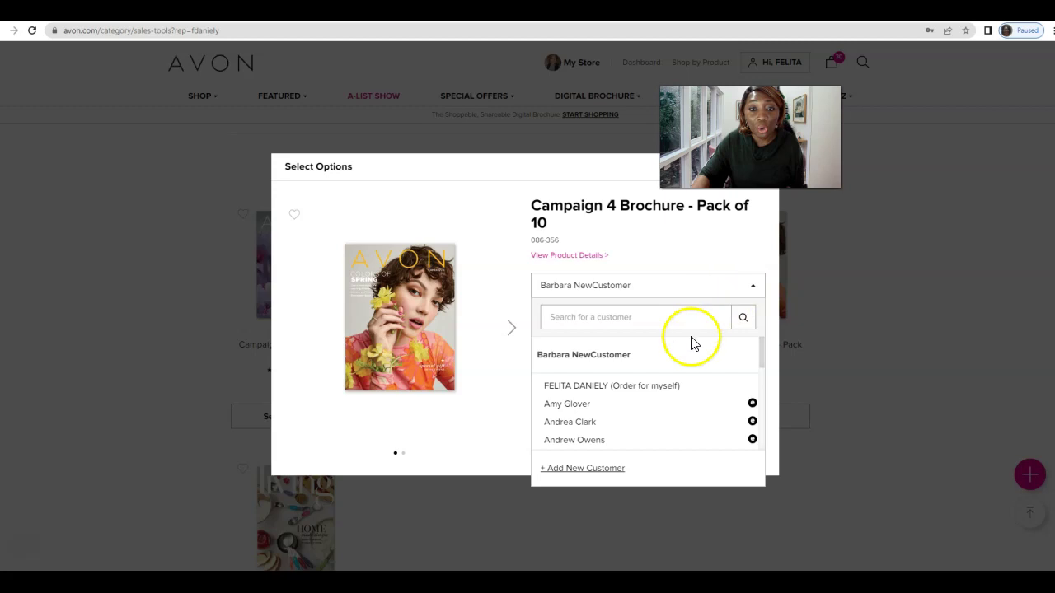
pyautogui.click(608, 389)
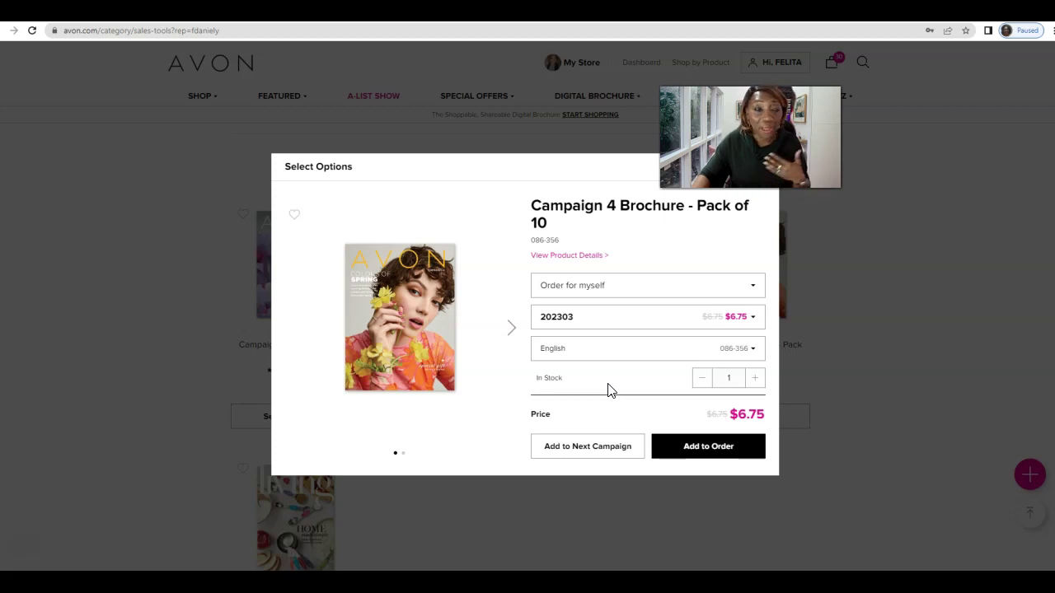
pyautogui.click(609, 375)
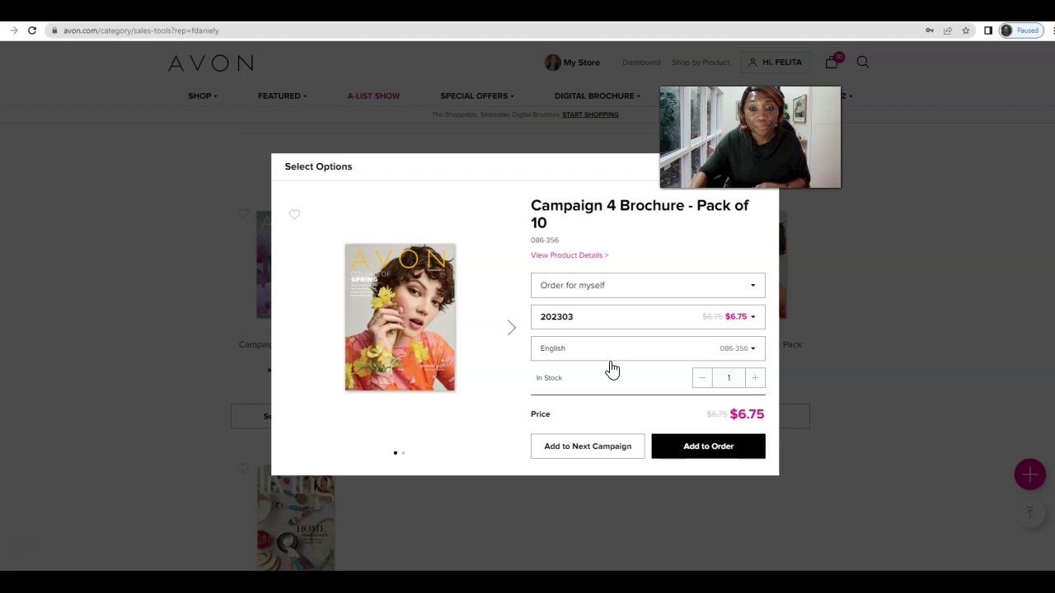
pyautogui.click(693, 324)
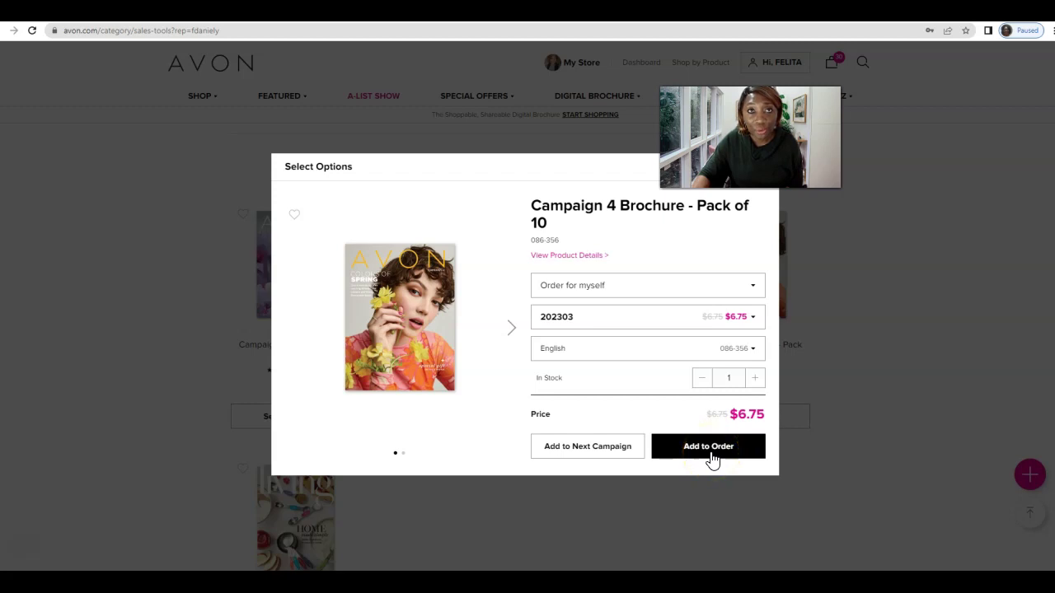
pyautogui.click(755, 379)
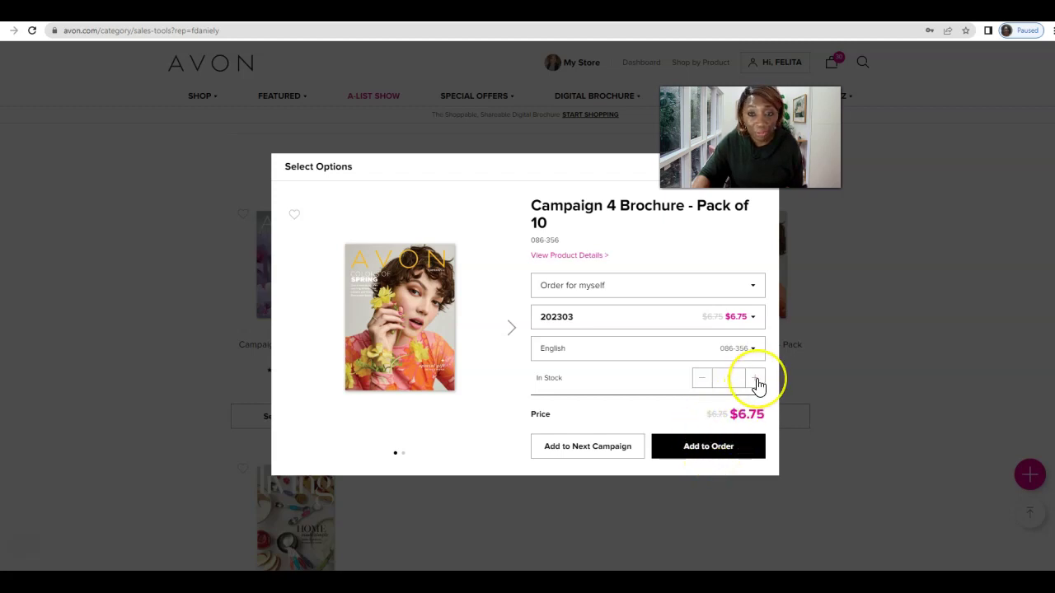
pyautogui.click(756, 379)
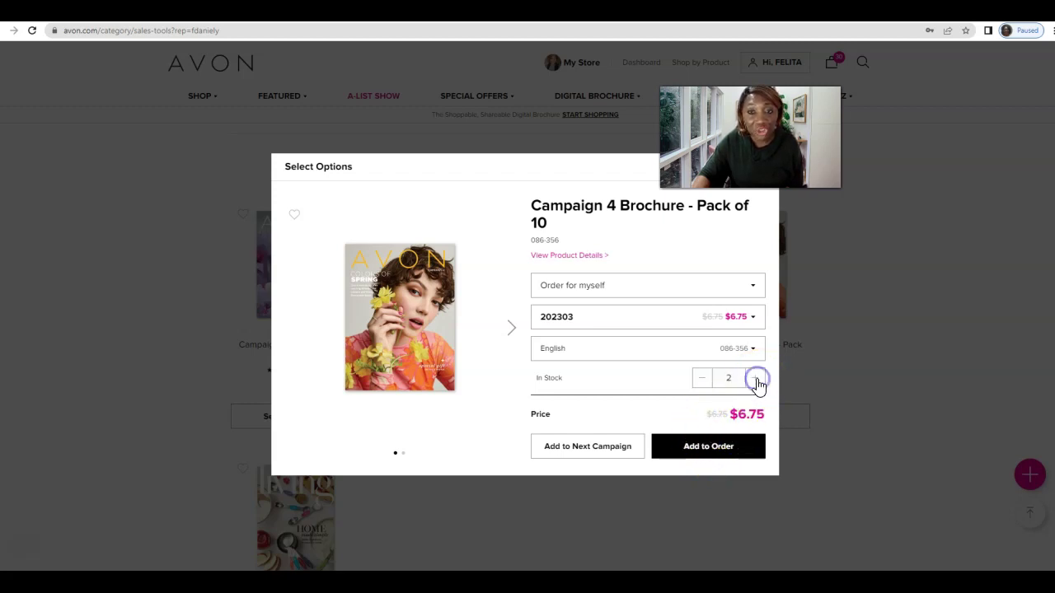
pyautogui.click(711, 452)
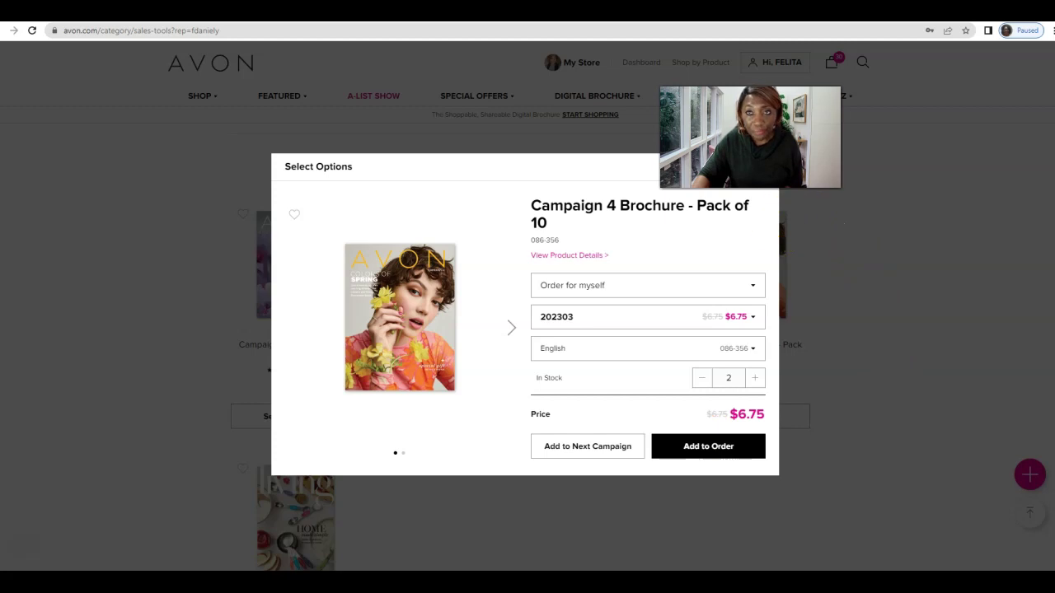
pyautogui.click(767, 168)
# Open the full Sales Tools listing and examine the shopping bags, literature bags and other items under Supplies.
pyautogui.moveTo(206, 107)
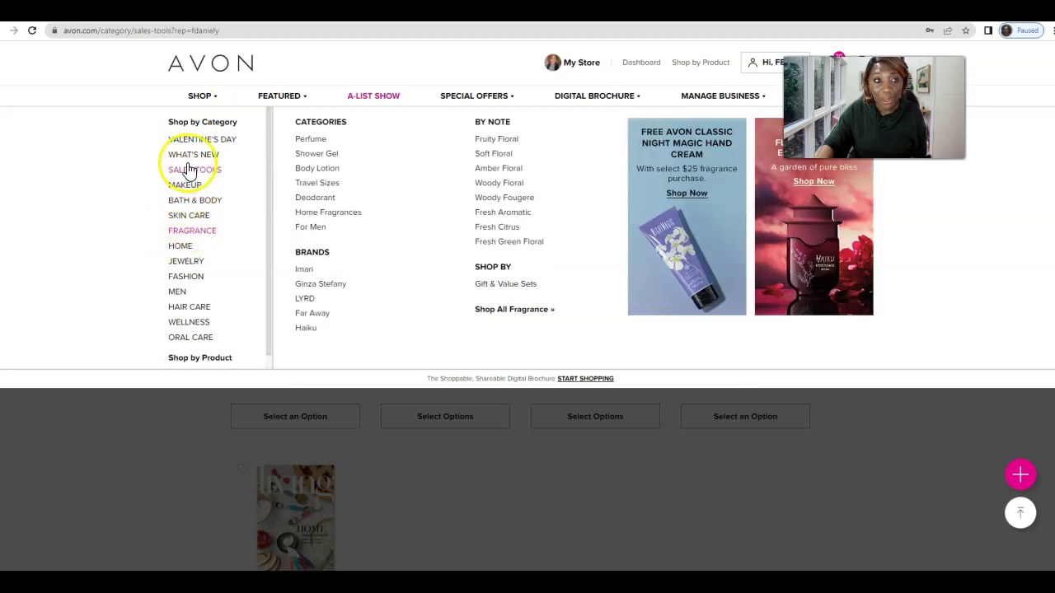
pyautogui.moveTo(195, 175)
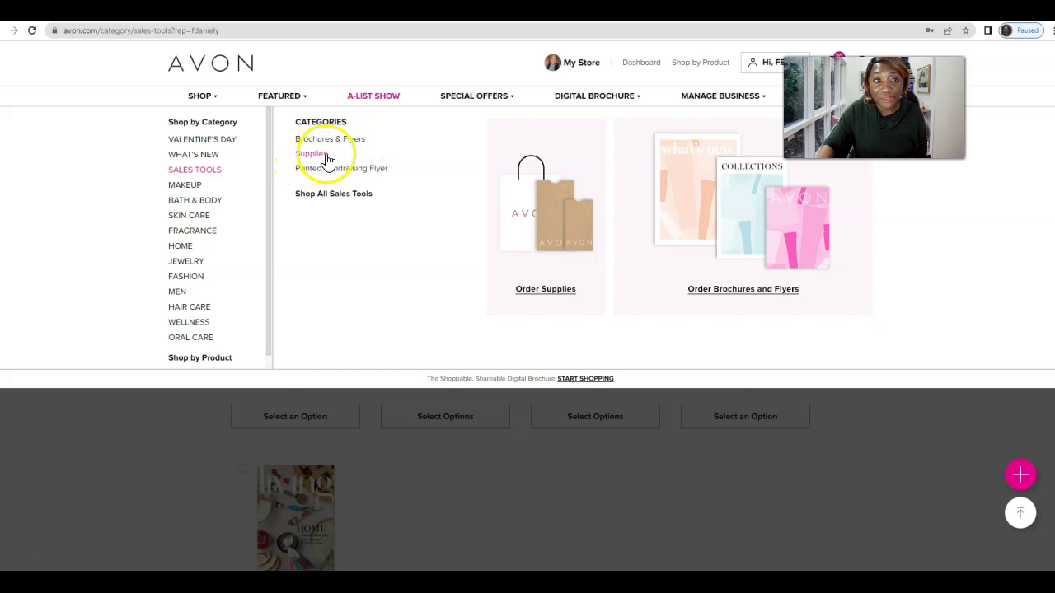
pyautogui.click(346, 195)
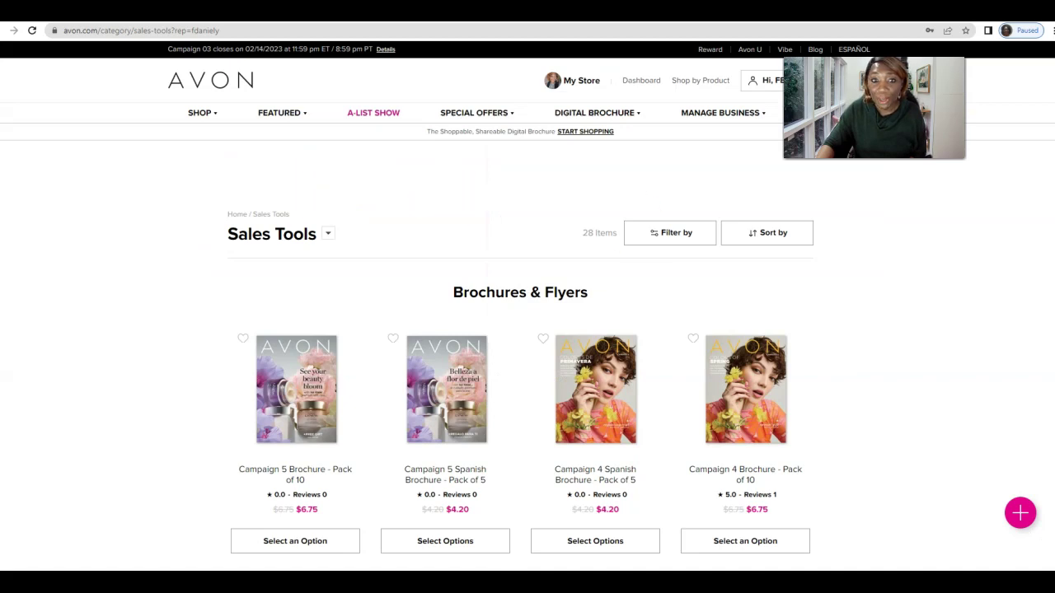
pyautogui.scroll(-10, 528, 329)
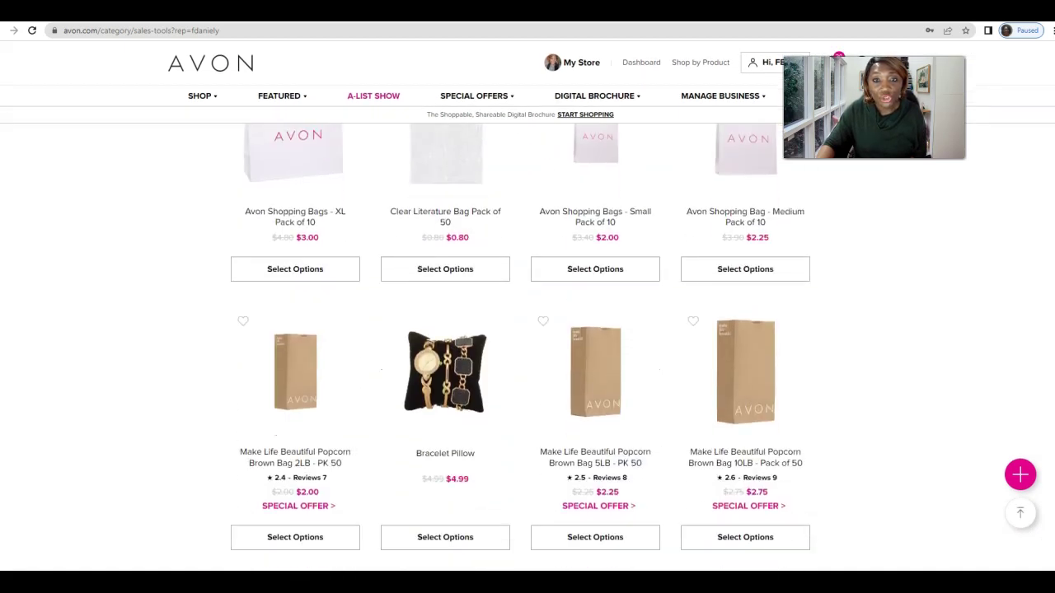
pyautogui.scroll(2, 527, 346)
pyautogui.scroll(-1, 527, 346)
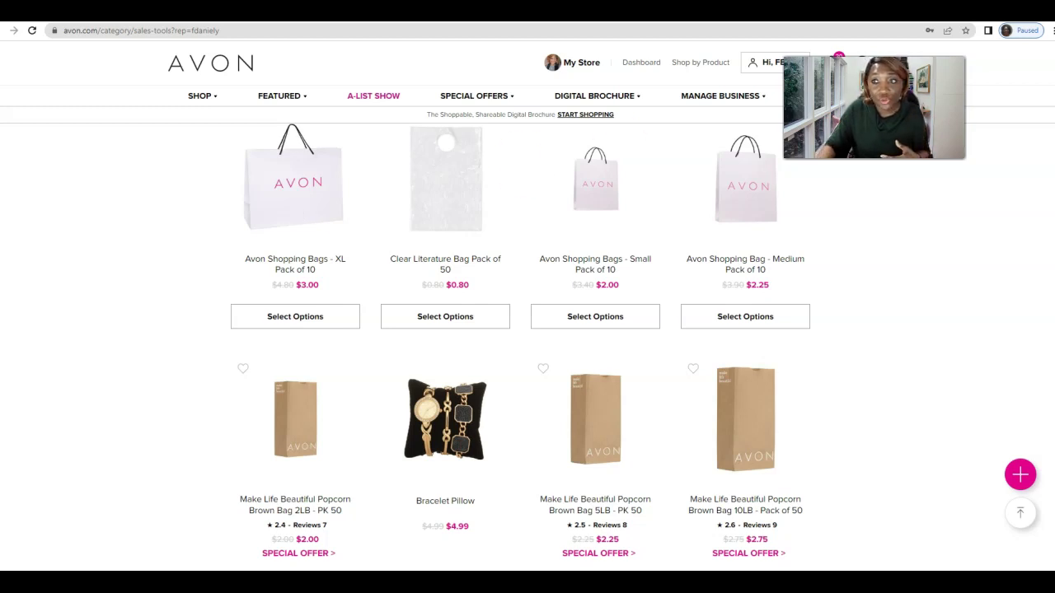
pyautogui.scroll(-3, 1045, 264)
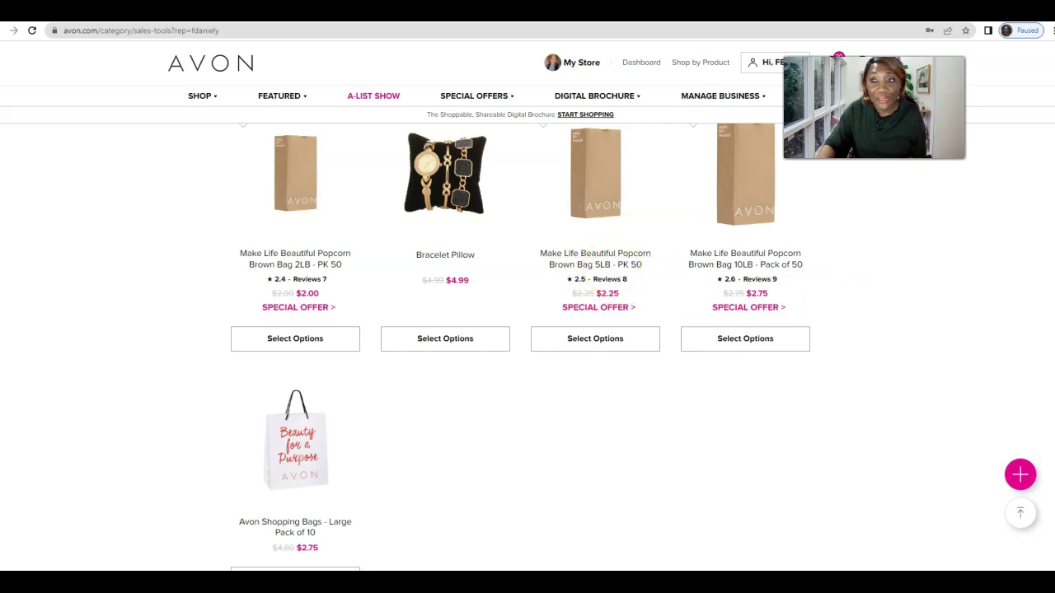
# Look through the registered fundraiser products in the Printed Fundraiser Flyer section.
pyautogui.scroll(-5, 527, 346)
pyautogui.scroll(-5, 527, 346)
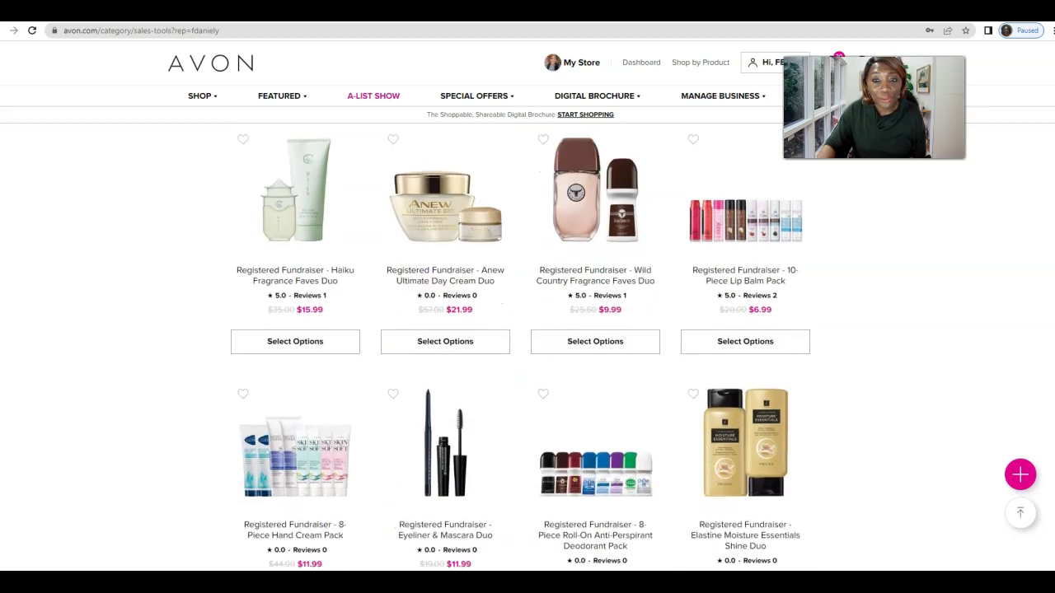
pyautogui.scroll(5, 527, 346)
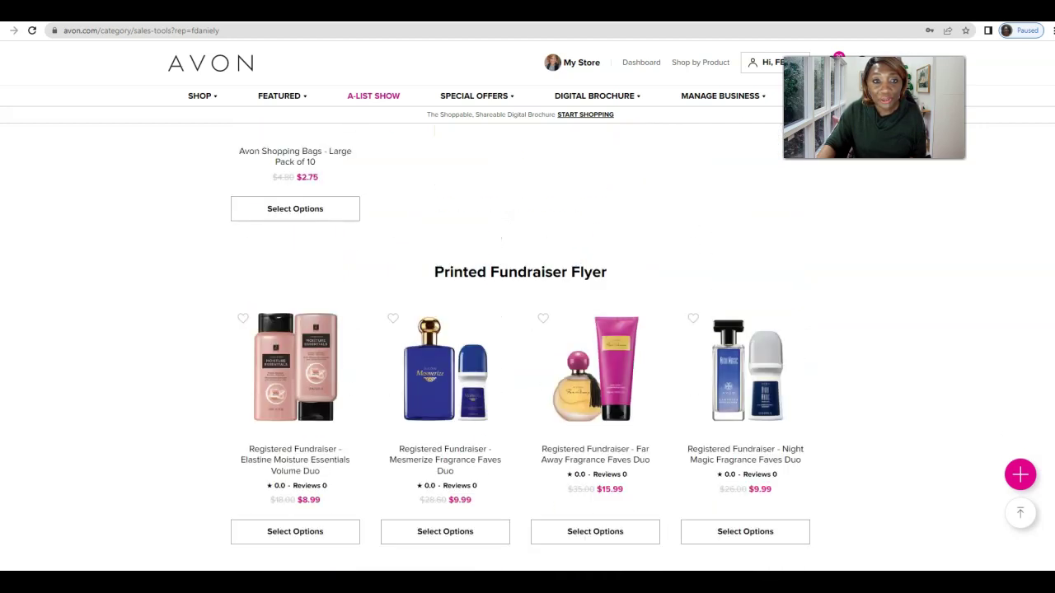
pyautogui.scroll(-1, 521, 348)
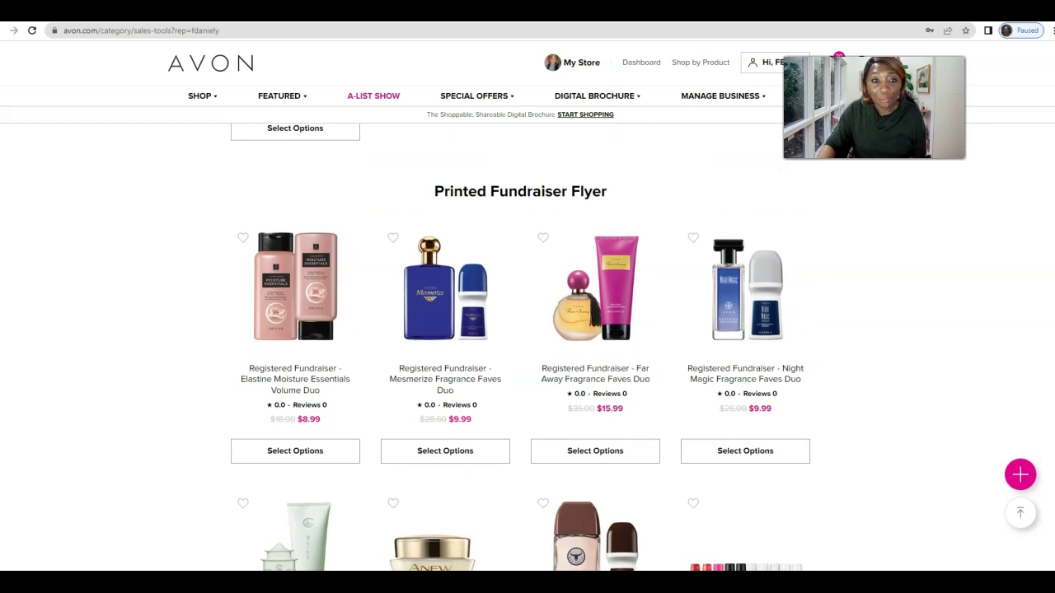
pyautogui.scroll(-2, 521, 347)
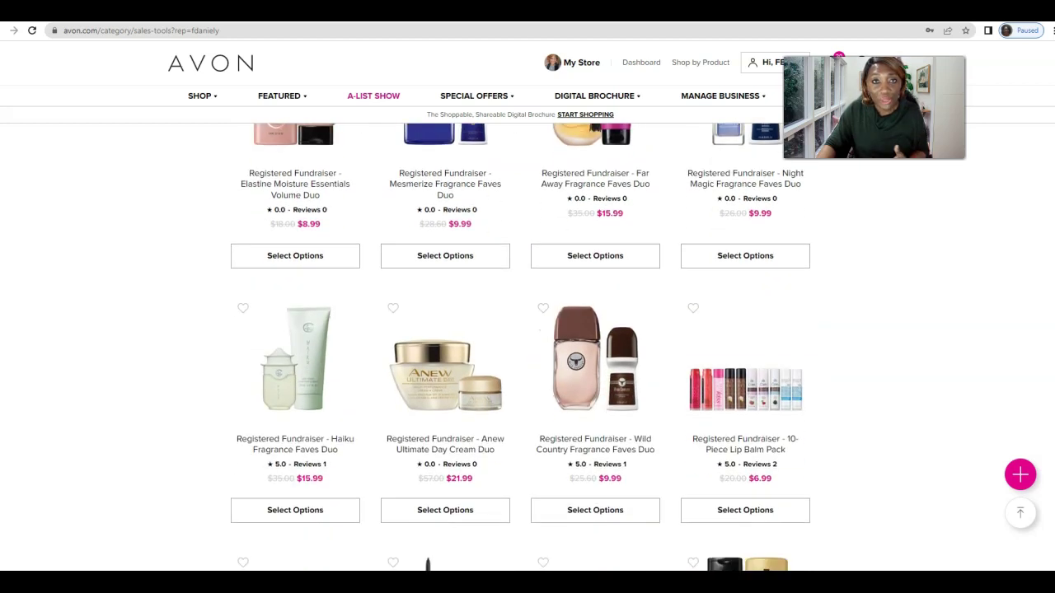
pyautogui.scroll(-4, 521, 346)
pyautogui.scroll(8, 521, 346)
# Add one Campaign 5-8 Avon Living Collections Booklet - Pack of 5 (779-317) to the representative's own order for campaign 202303.
pyautogui.scroll(10, 521, 346)
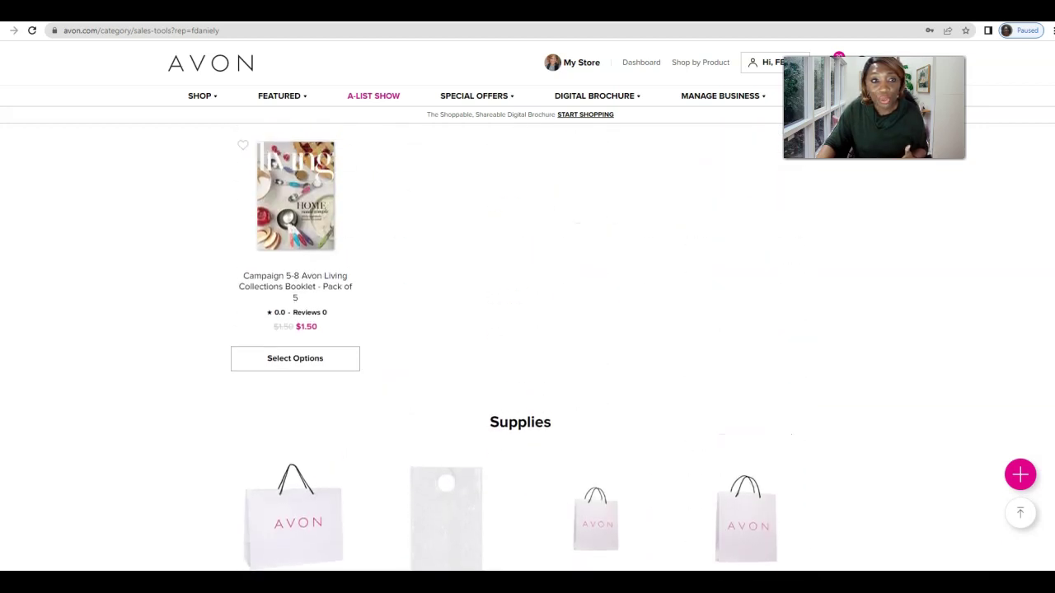
pyautogui.scroll(1, 521, 346)
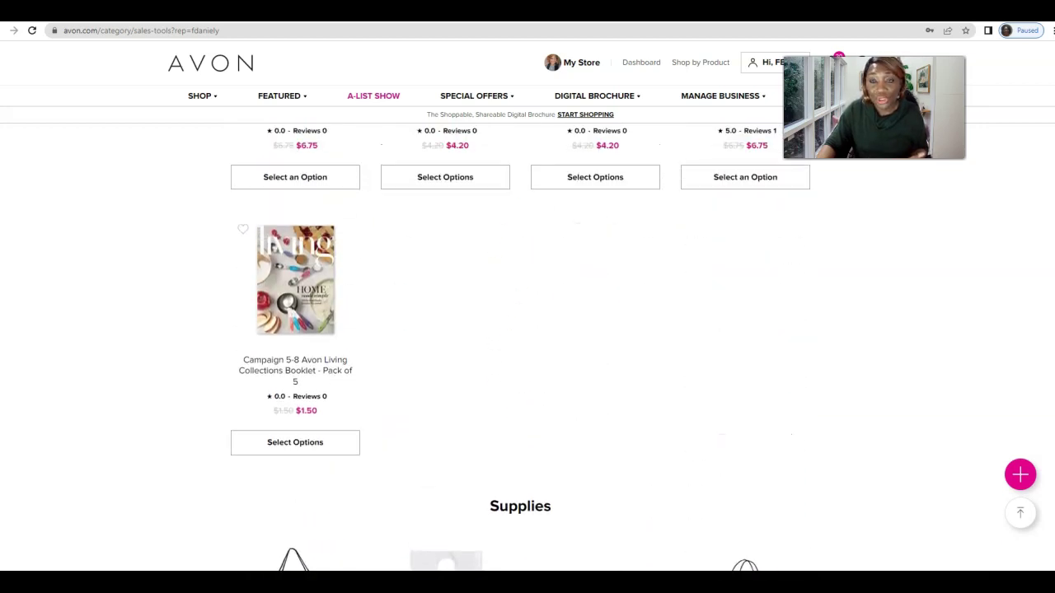
pyautogui.scroll(1, 288, 309)
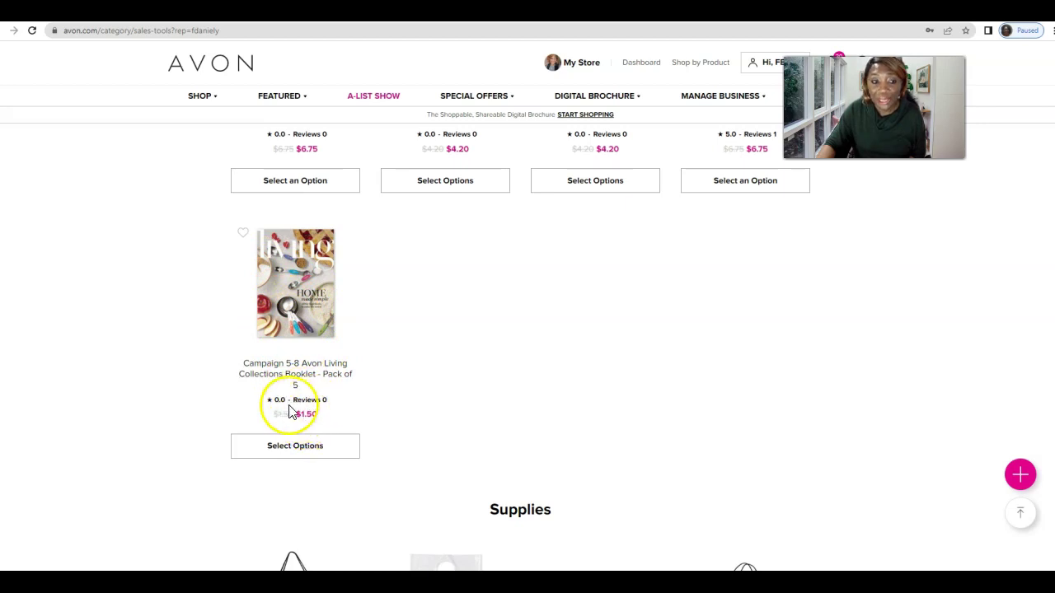
pyautogui.click(303, 451)
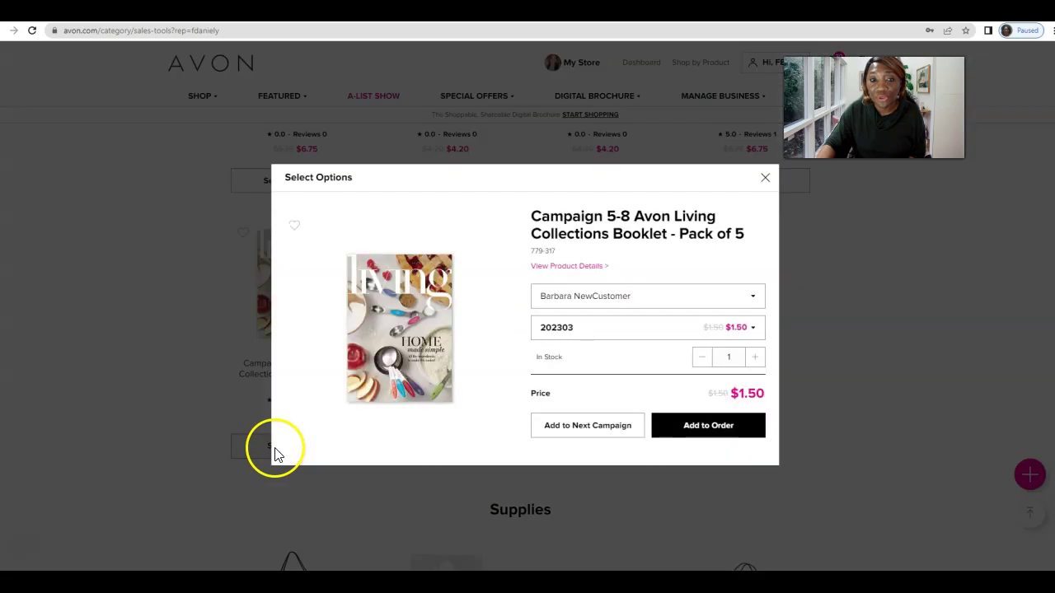
pyautogui.click(755, 299)
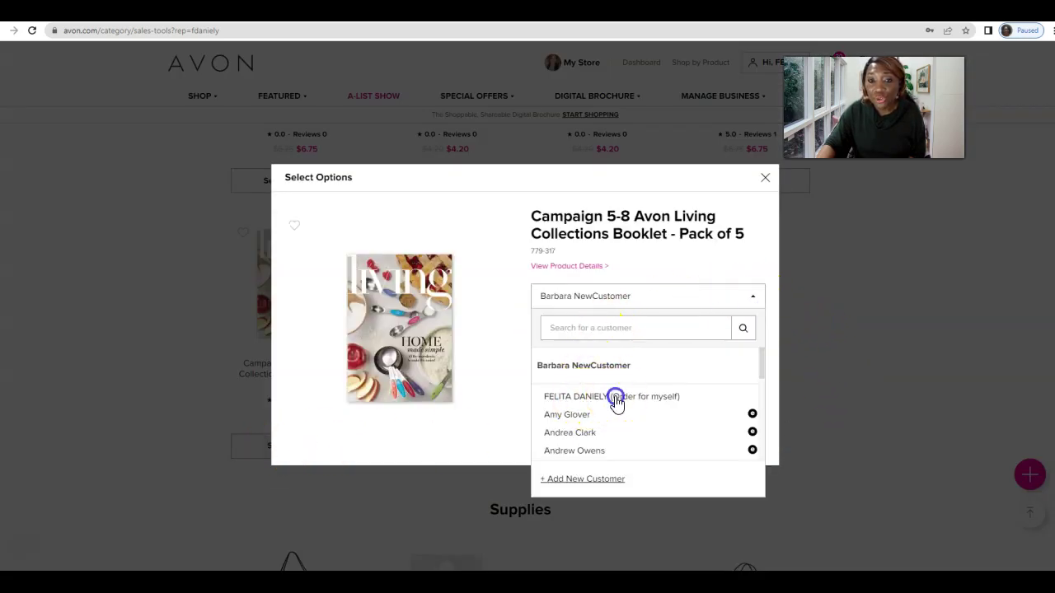
pyautogui.click(615, 400)
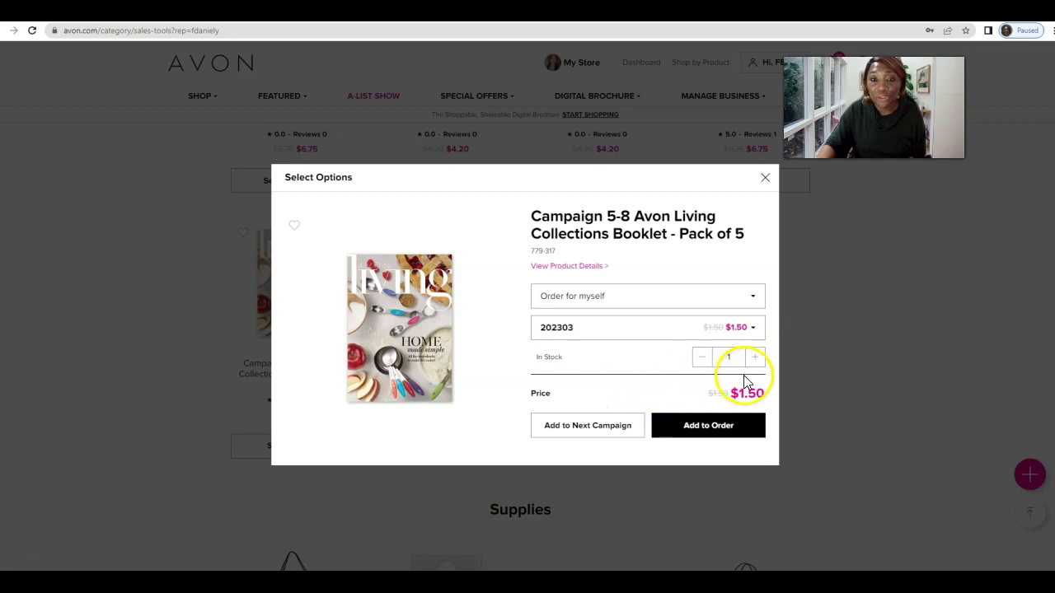
pyautogui.click(723, 432)
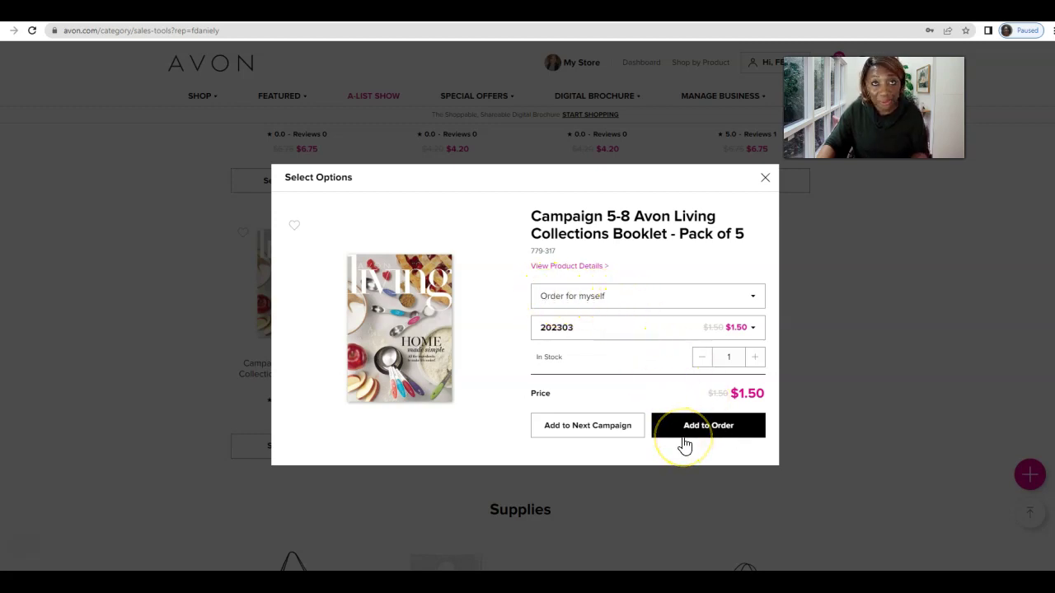
pyautogui.click(707, 425)
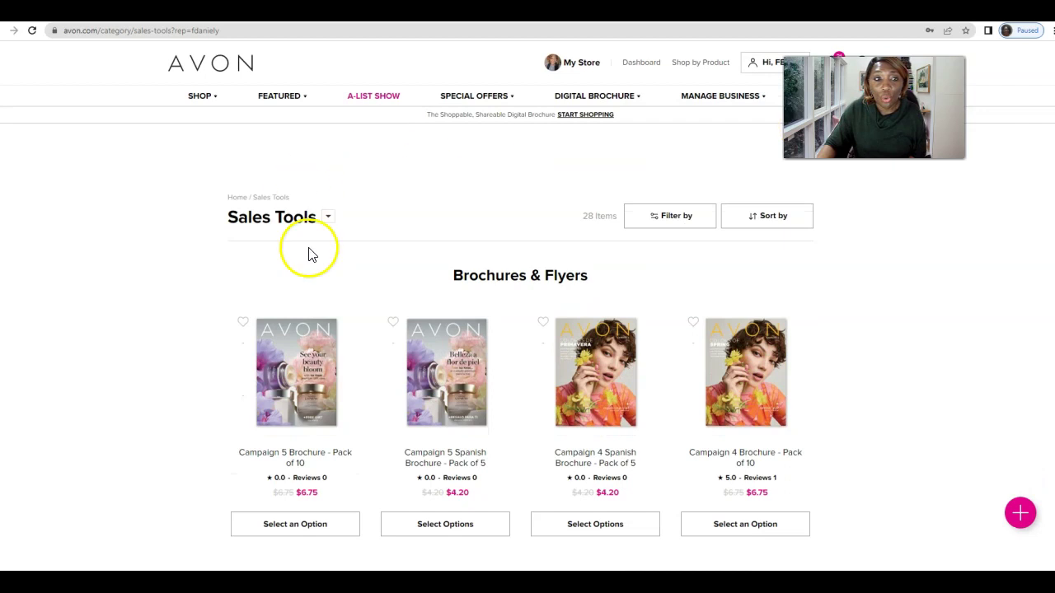
# Show the list of Sales Tools subcategories.
pyautogui.click(327, 219)
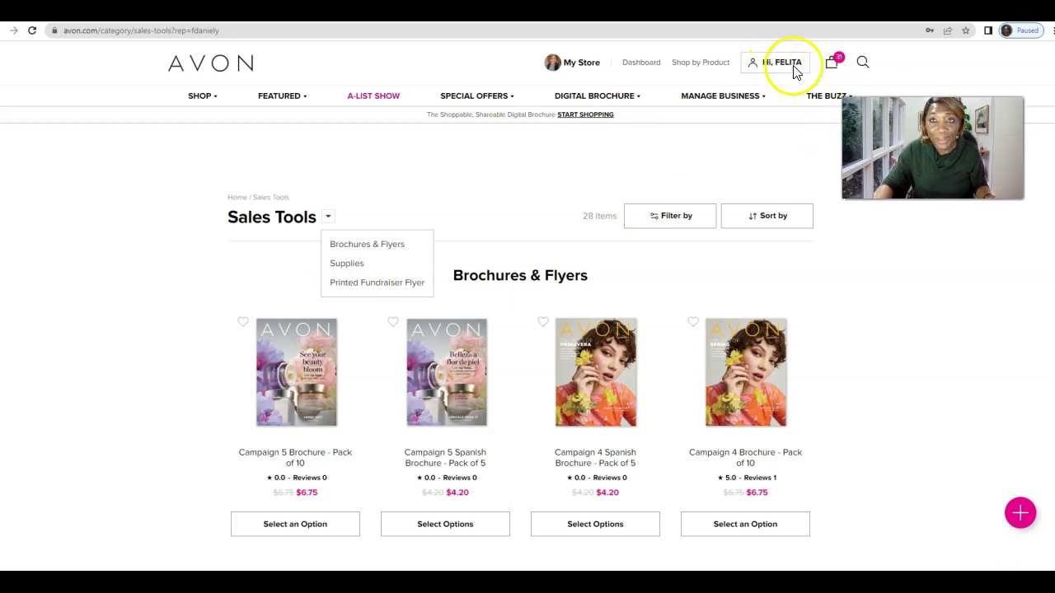
# Open the shopping bag, look through the items in the representative's own order, and close the bag.
pyautogui.click(833, 66)
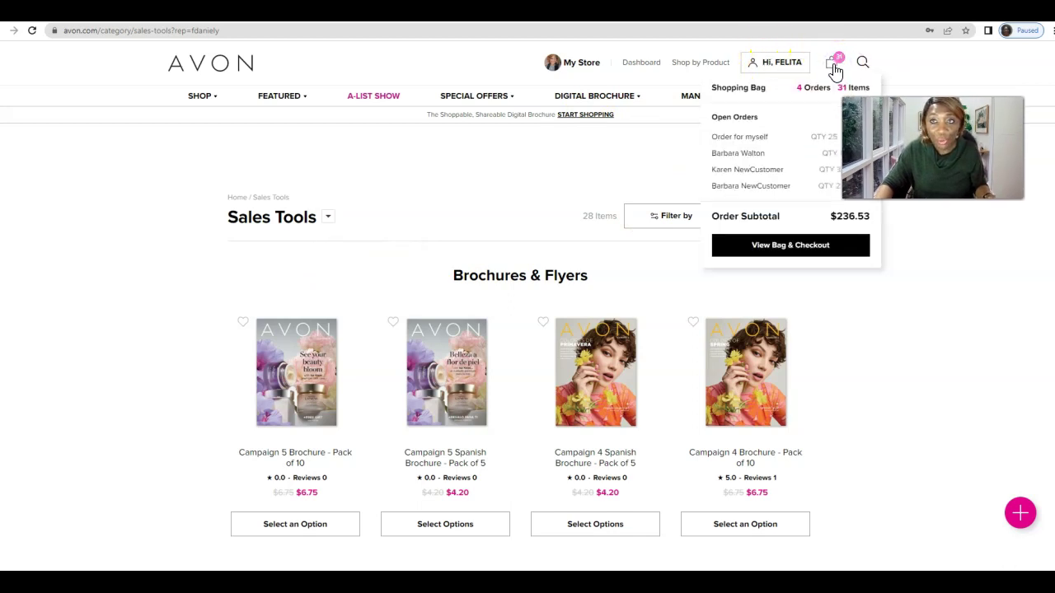
pyautogui.click(784, 247)
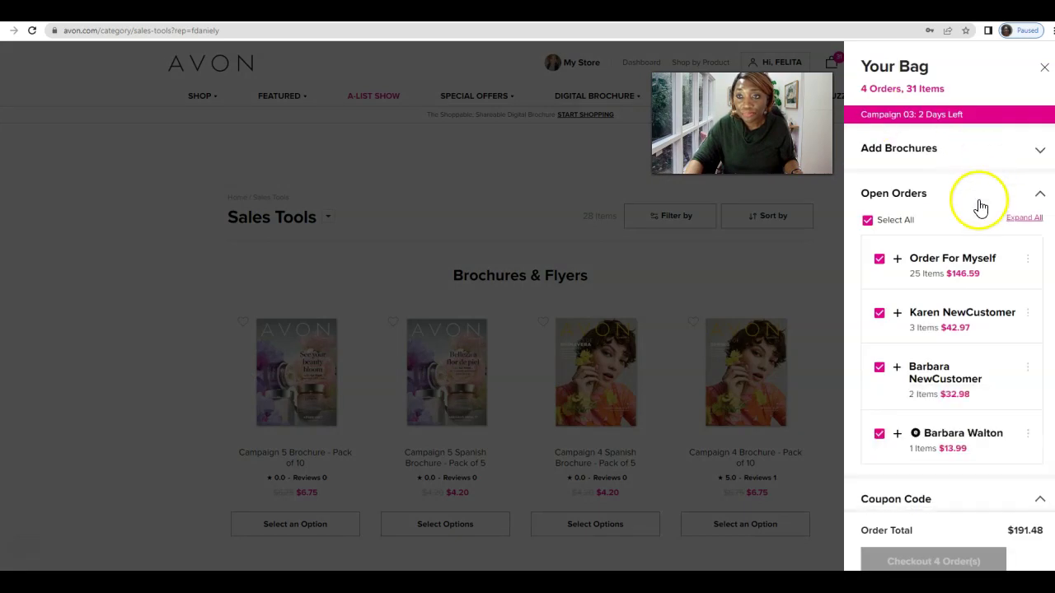
pyautogui.click(933, 264)
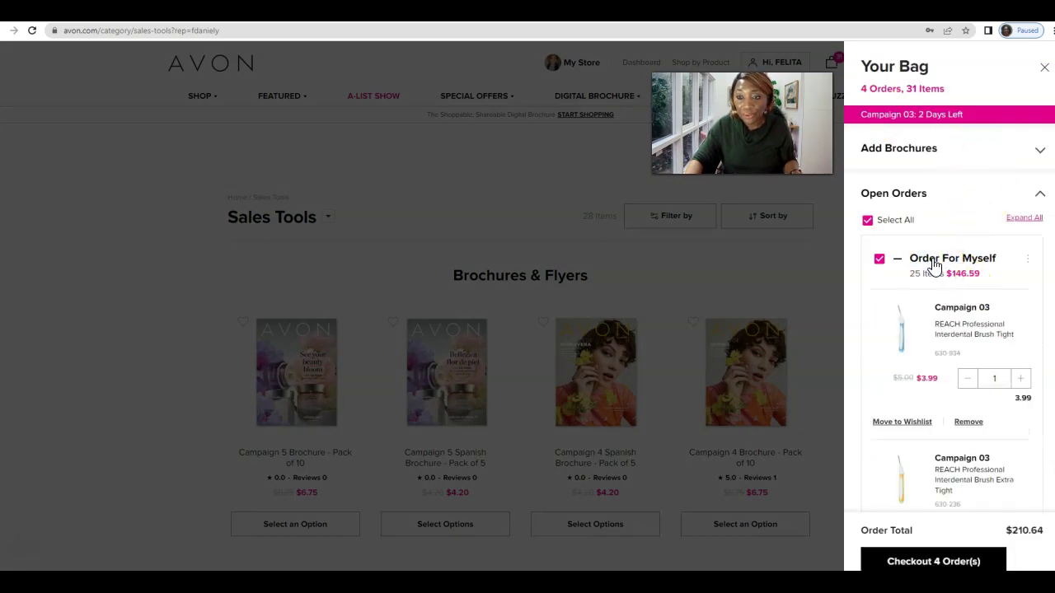
pyautogui.click(952, 261)
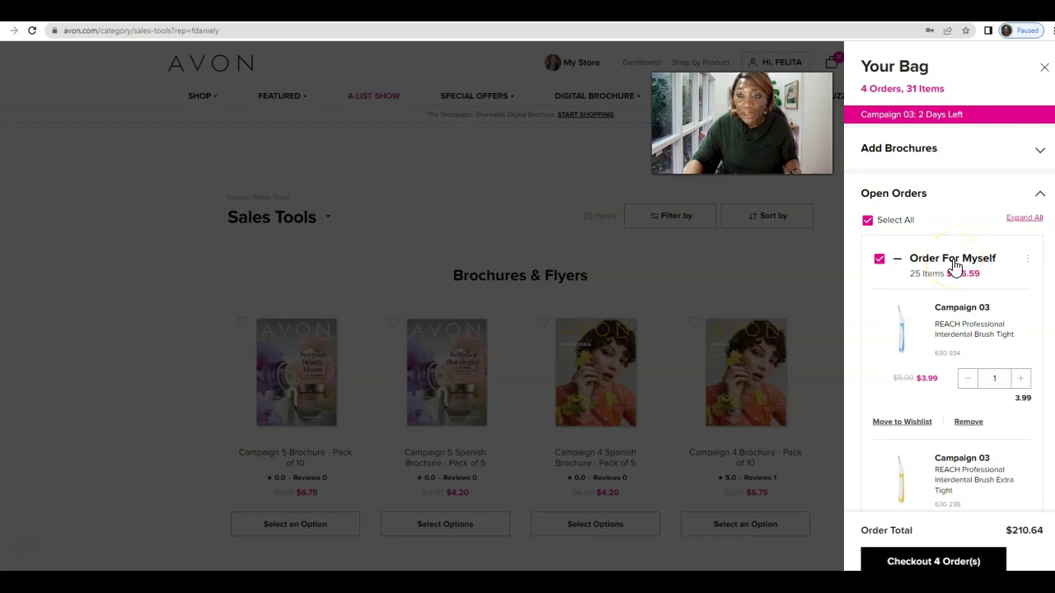
pyautogui.click(956, 260)
pyautogui.moveTo(1029, 262)
pyautogui.click(931, 258)
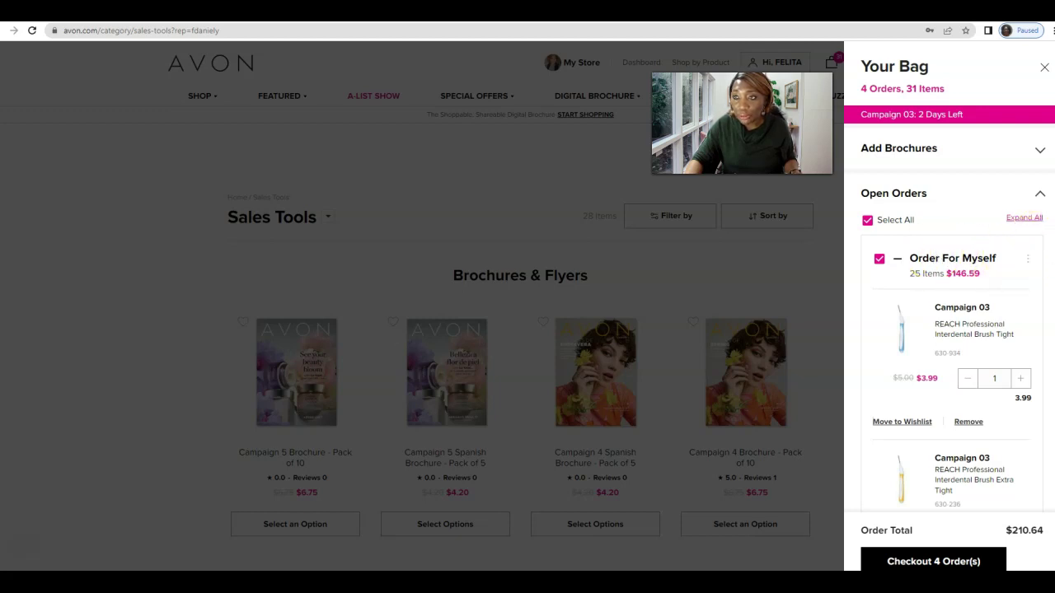
pyautogui.scroll(-4, 1042, 529)
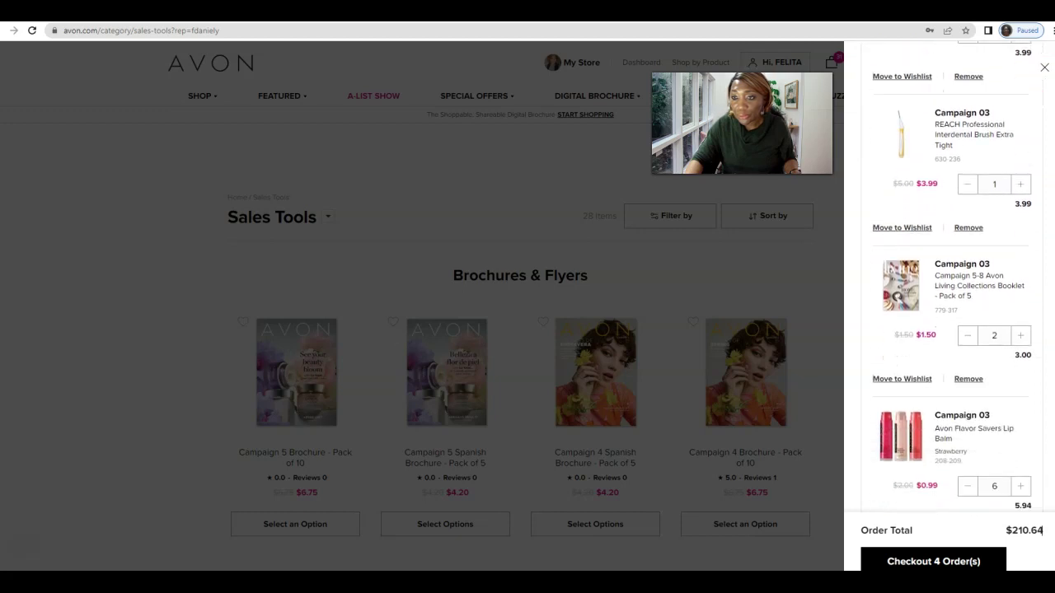
pyautogui.scroll(-3, 1042, 530)
pyautogui.scroll(-2, 1042, 530)
pyautogui.scroll(10, 1041, 530)
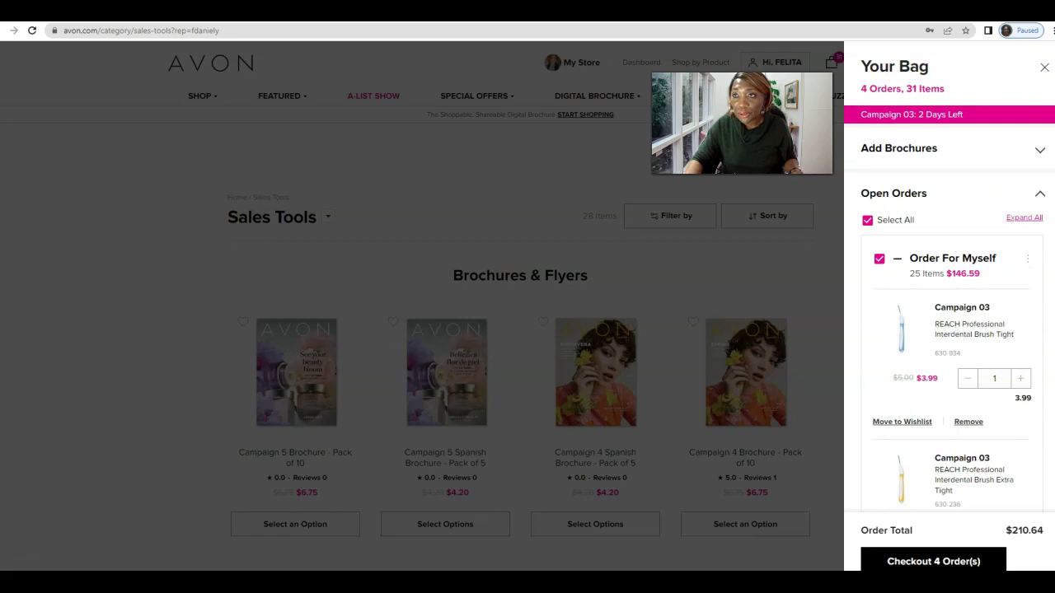
pyautogui.click(1043, 66)
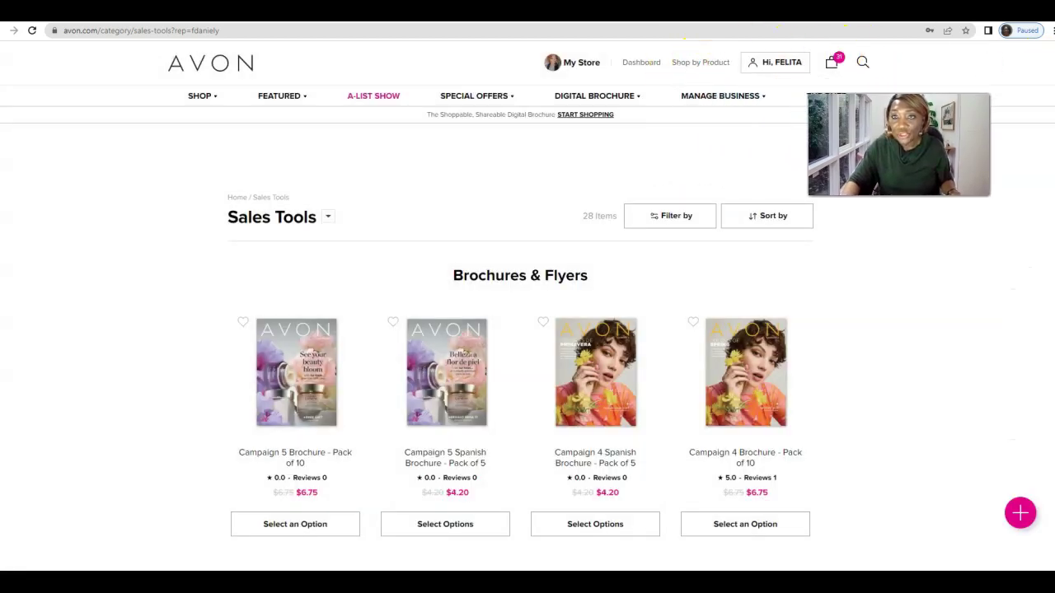
# Add one fmg Glimmer Satin Lipstick Sample Pack 1 (235-751) at the C03 price to the representative's own order by product number.
pyautogui.click(701, 63)
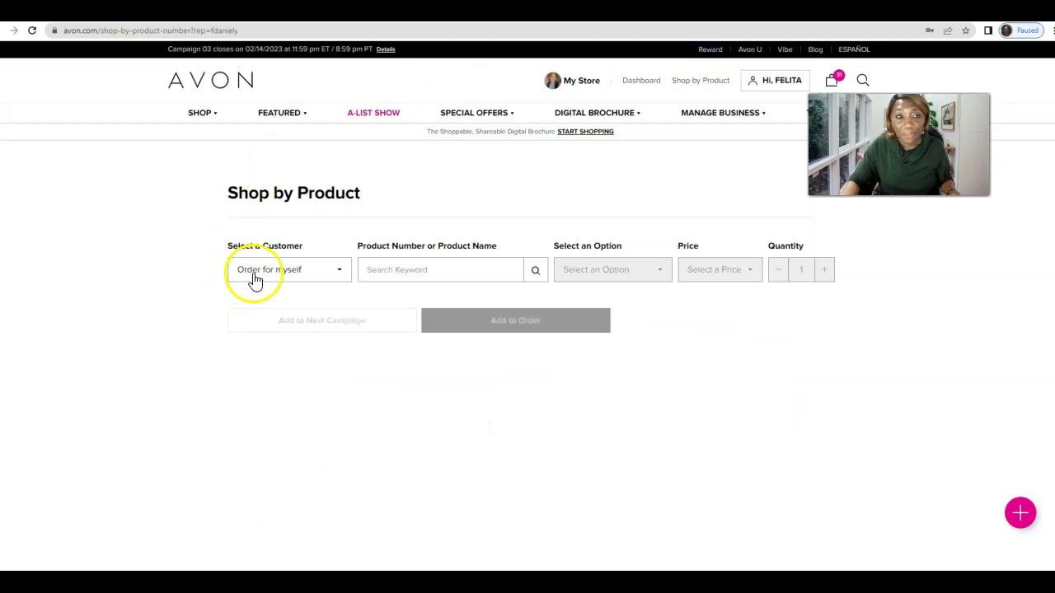
pyautogui.click(396, 270)
pyautogui.write('235751')
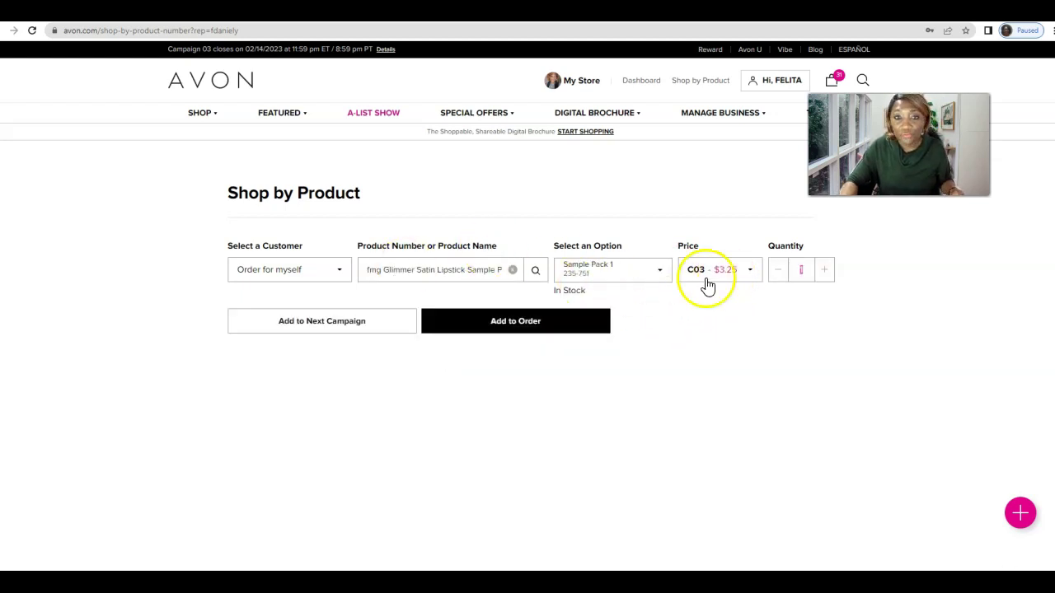
pyautogui.click(498, 326)
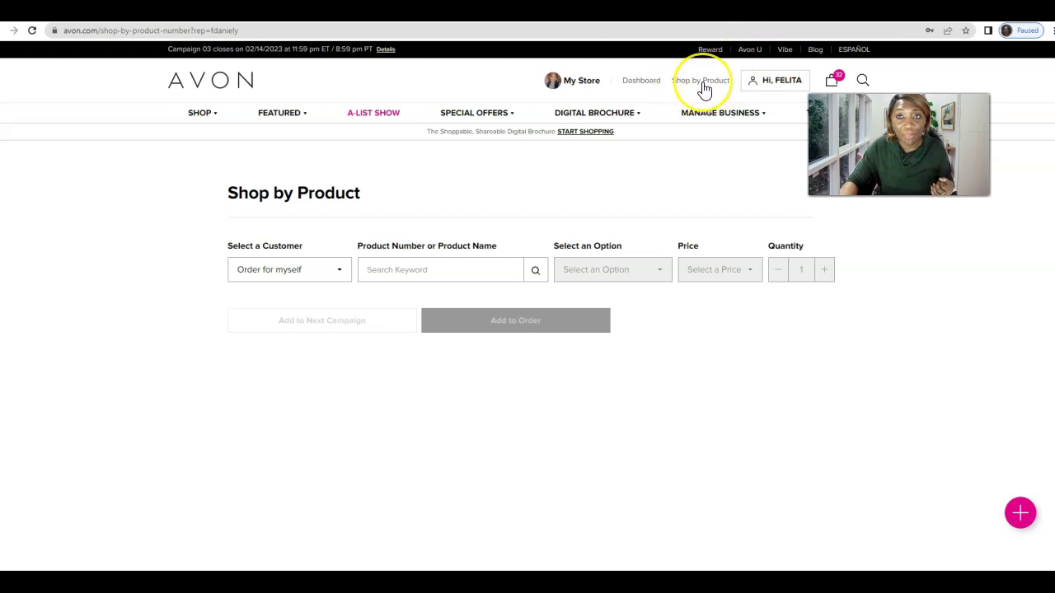
# Open the full bag to review all open orders and the order total, and close it without checking out.
pyautogui.moveTo(834, 82)
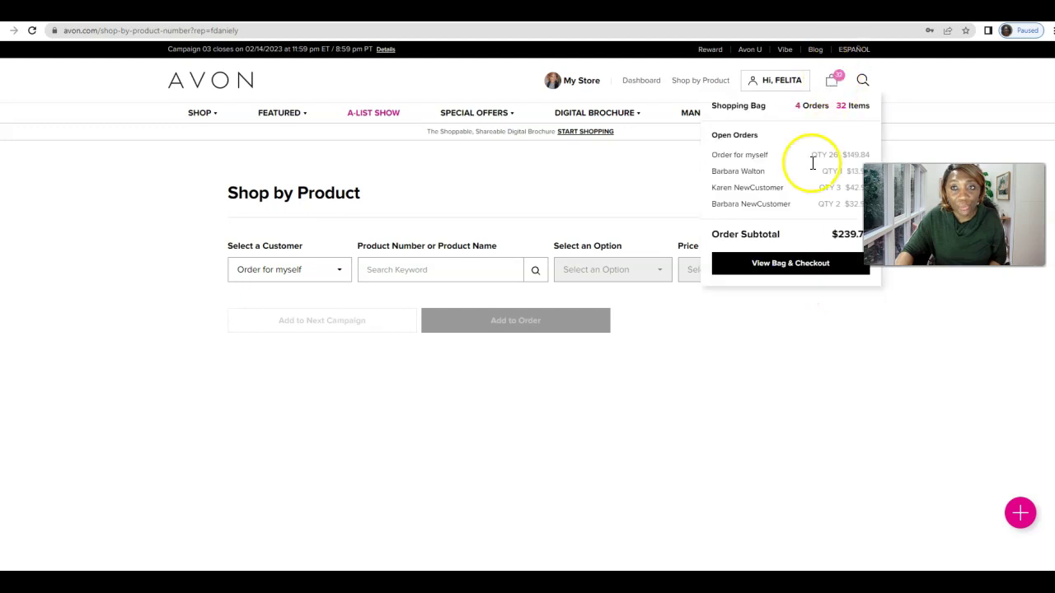
pyautogui.click(789, 263)
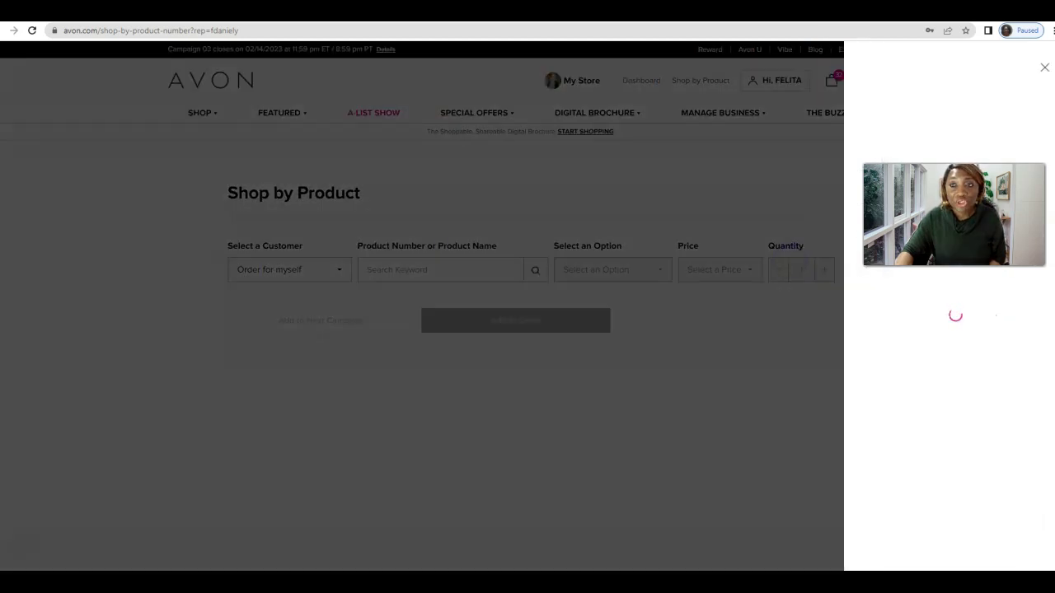
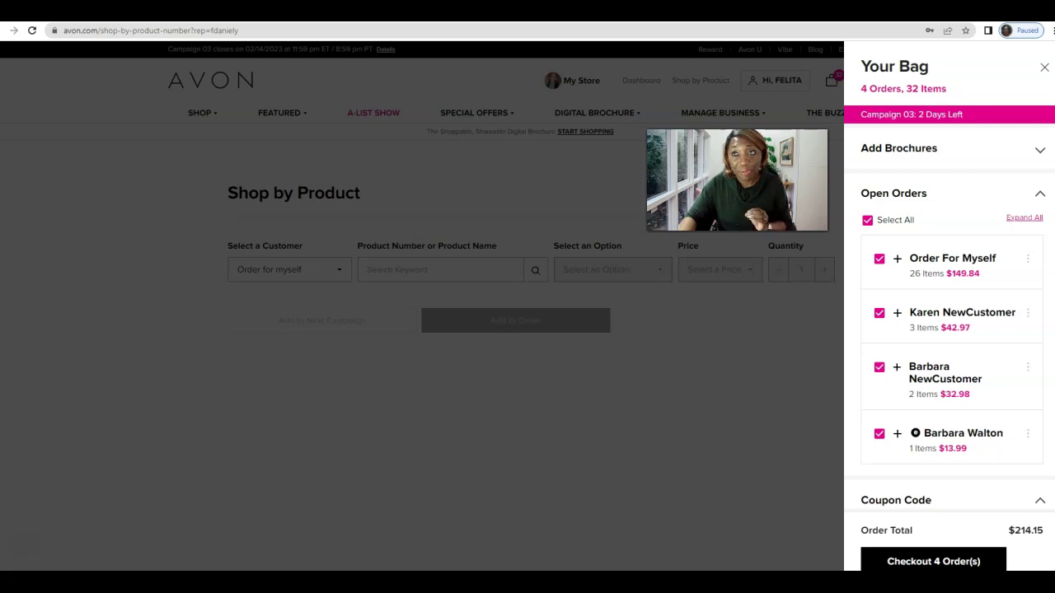
pyautogui.click(1045, 69)
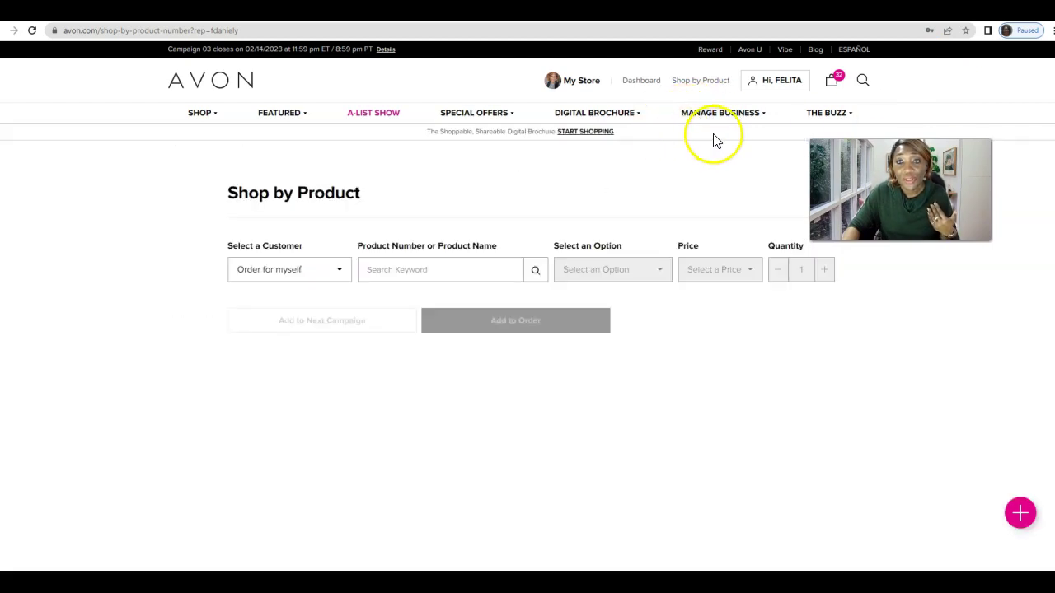
# Open Customer Invoicing and look through the saved invoices for all customers.
pyautogui.moveTo(719, 121)
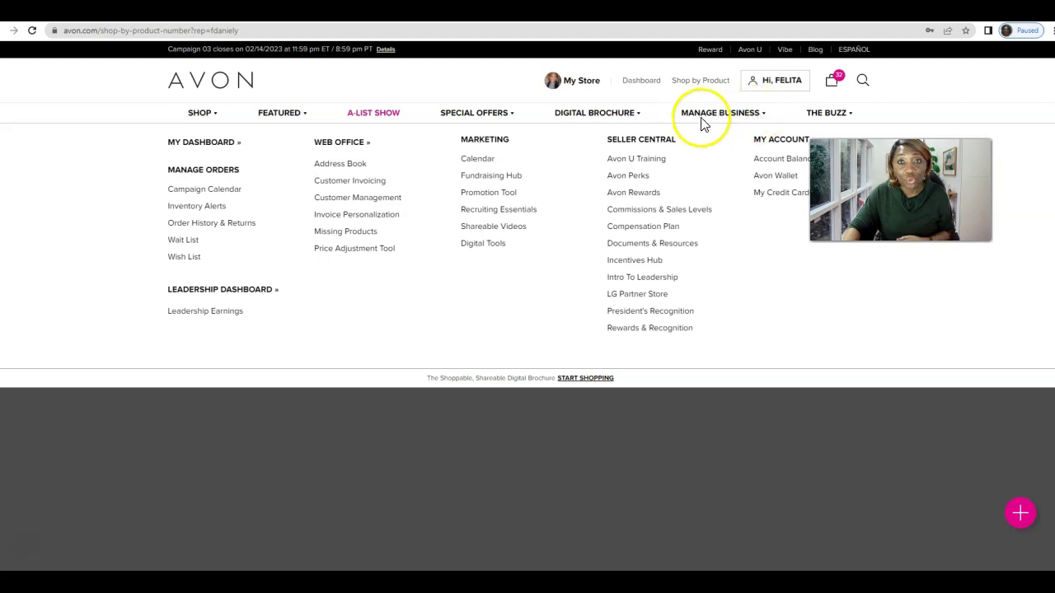
pyautogui.click(760, 113)
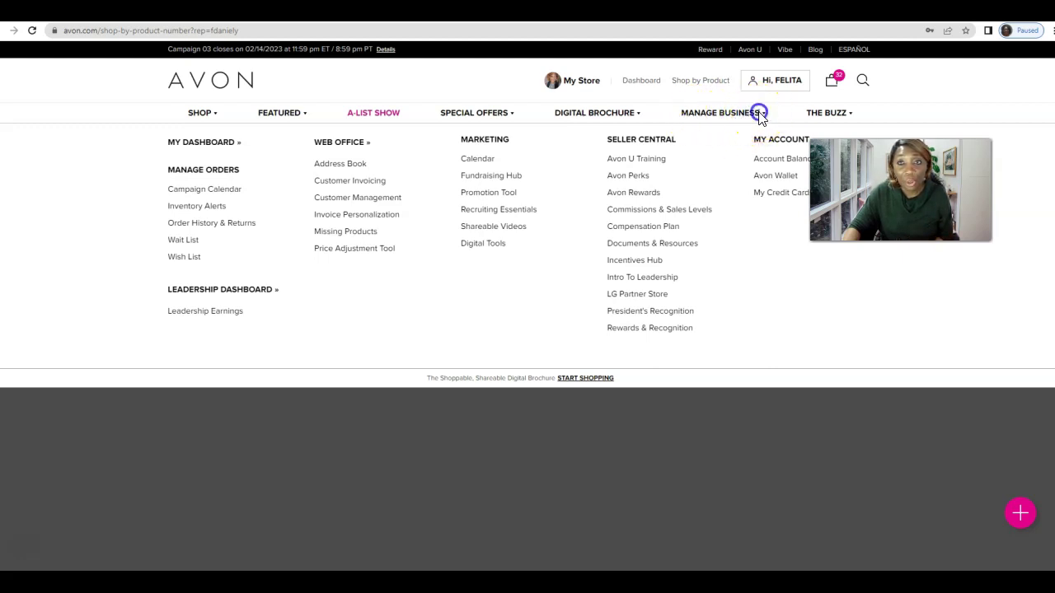
pyautogui.click(735, 113)
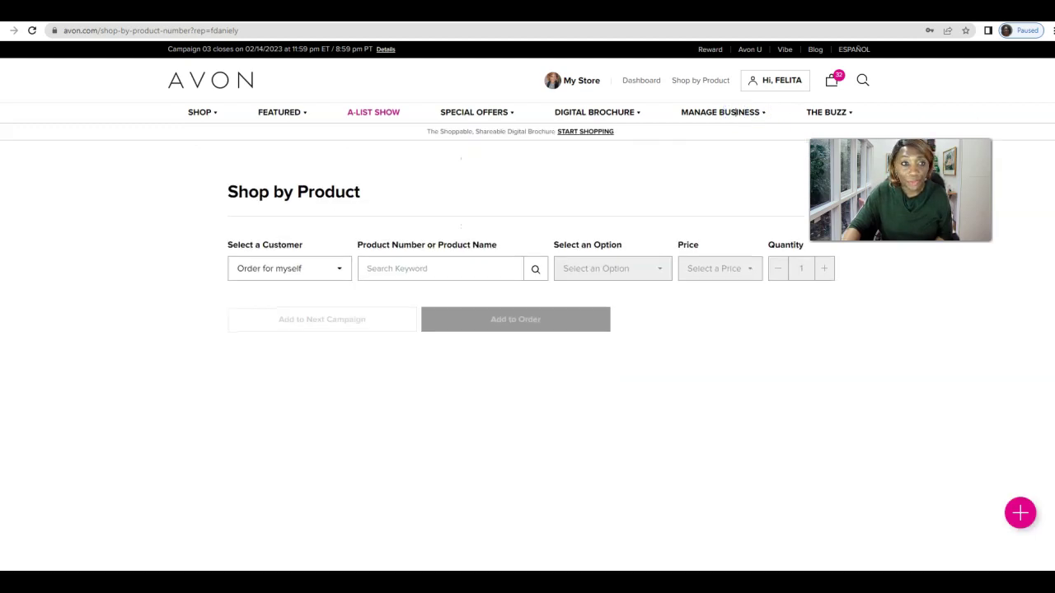
pyautogui.scroll(-1, 735, 113)
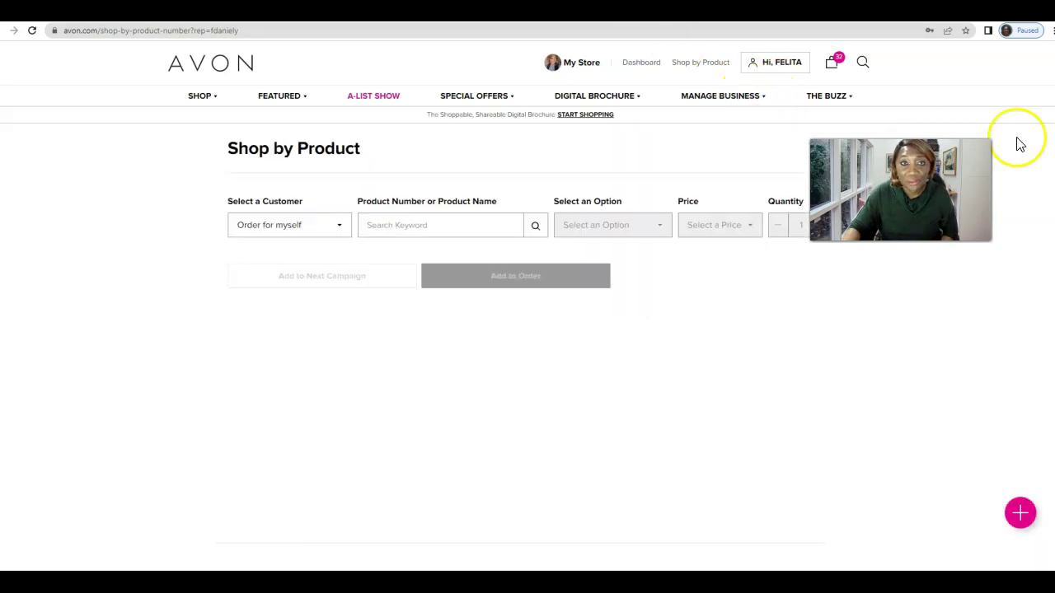
pyautogui.scroll(1, 774, 122)
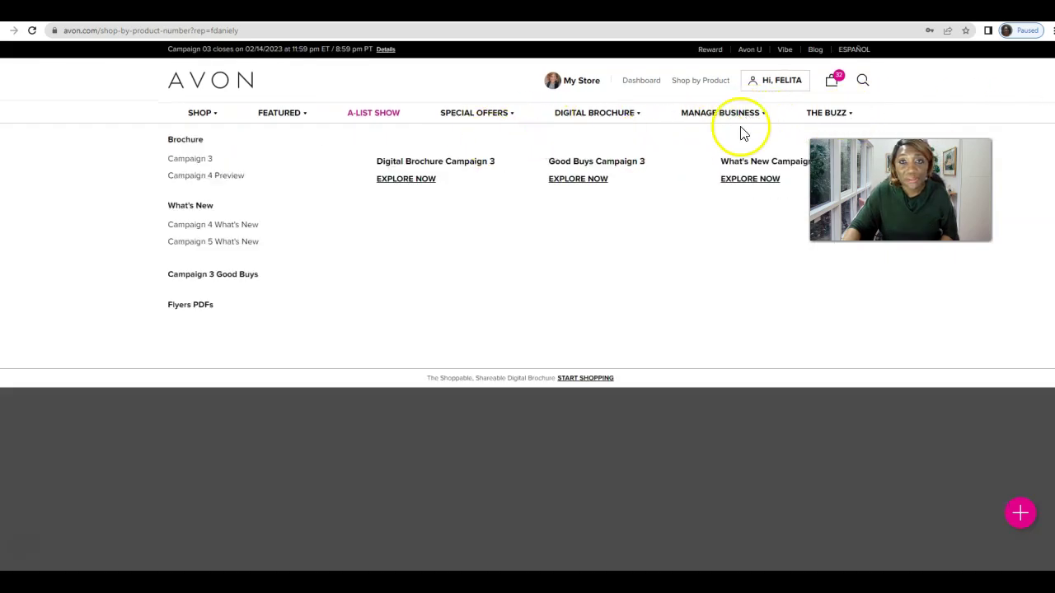
pyautogui.moveTo(731, 111)
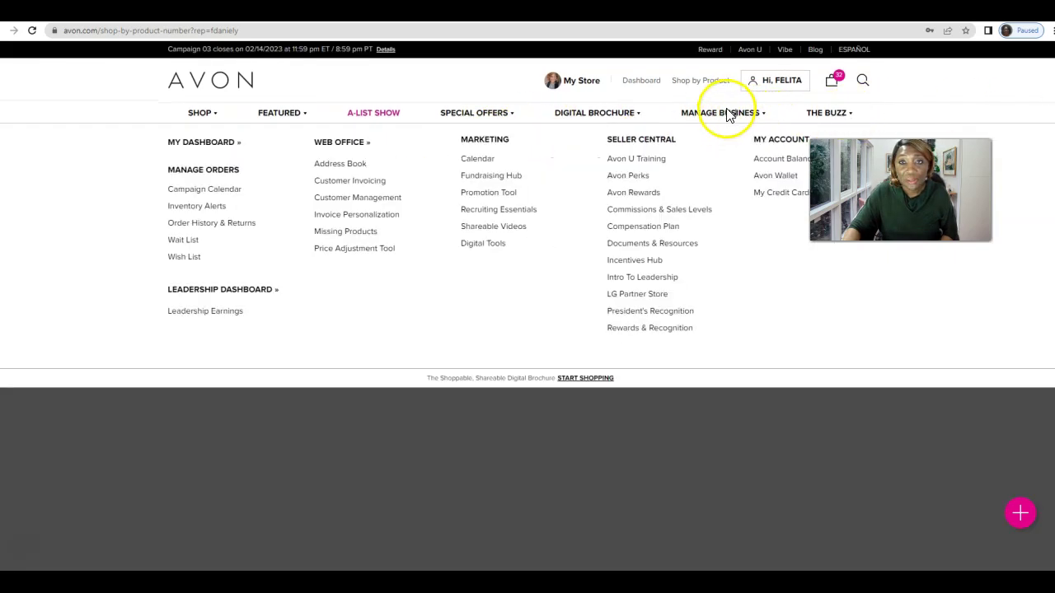
pyautogui.click(369, 182)
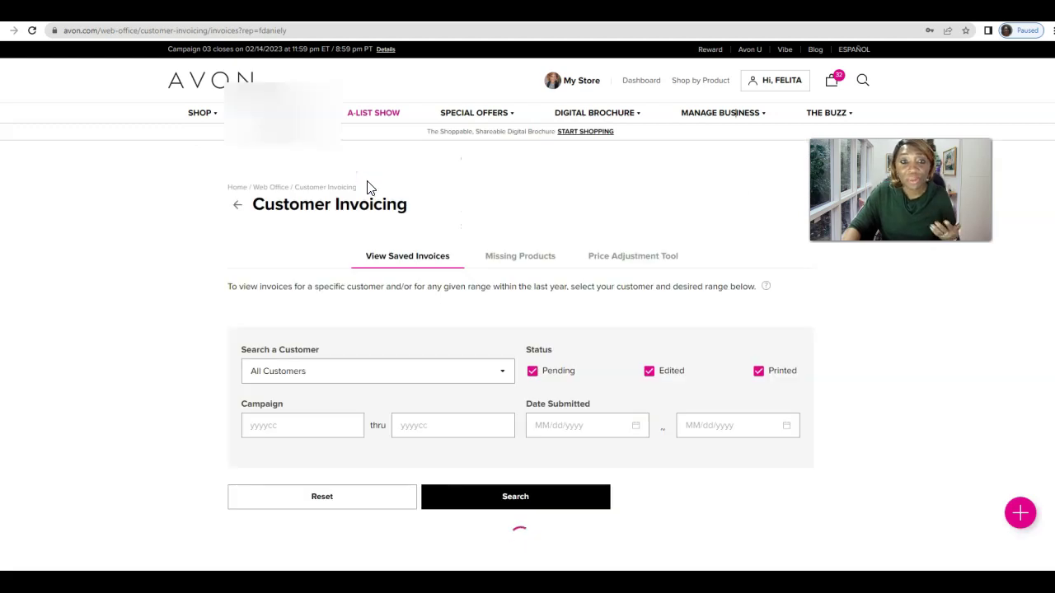
pyautogui.scroll(-4, 1048, 177)
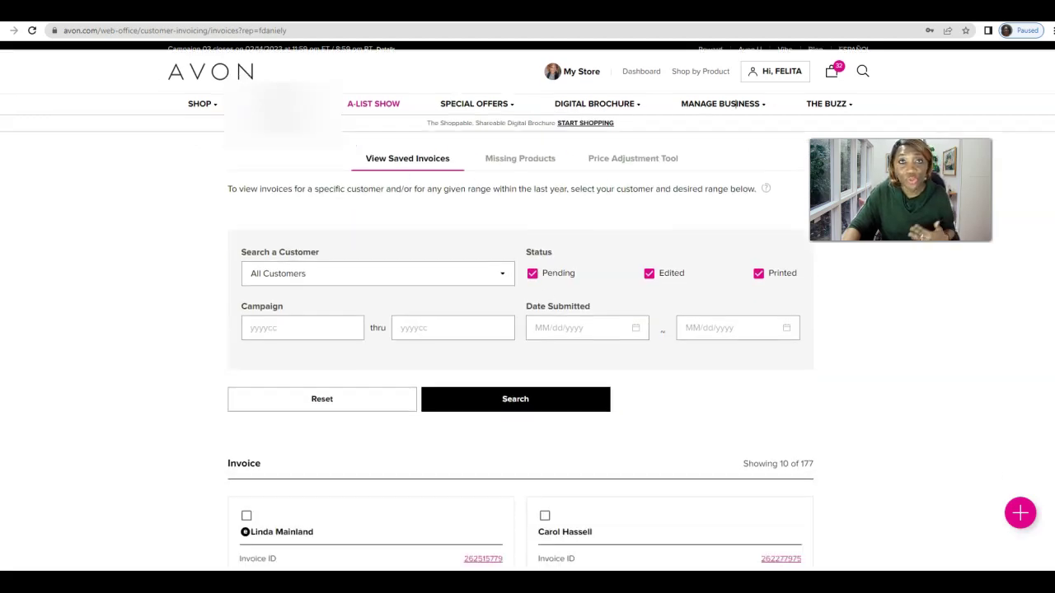
pyautogui.scroll(-1, 1047, 190)
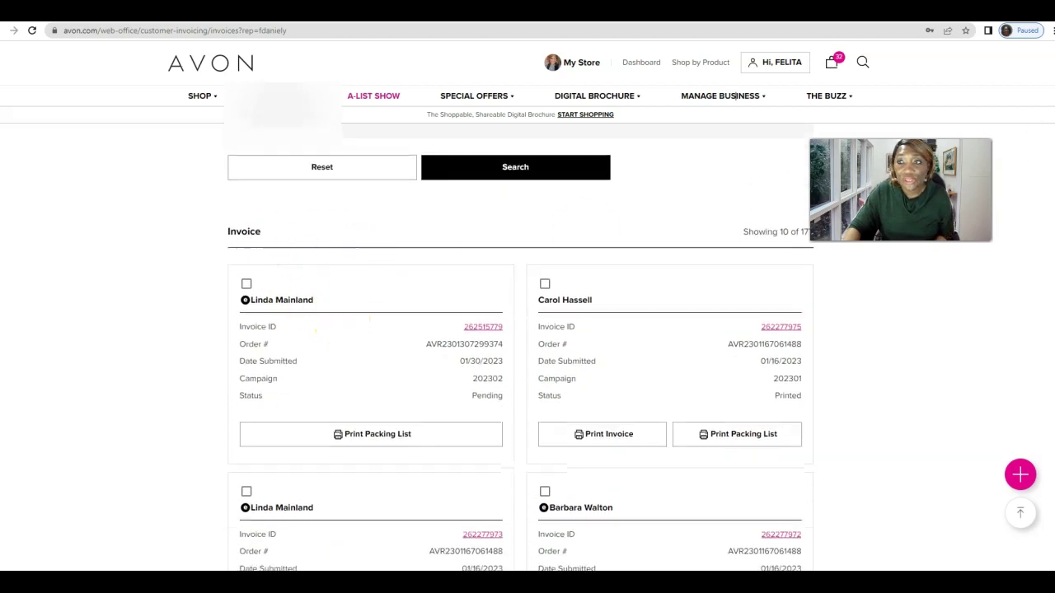
pyautogui.scroll(-3, 519, 355)
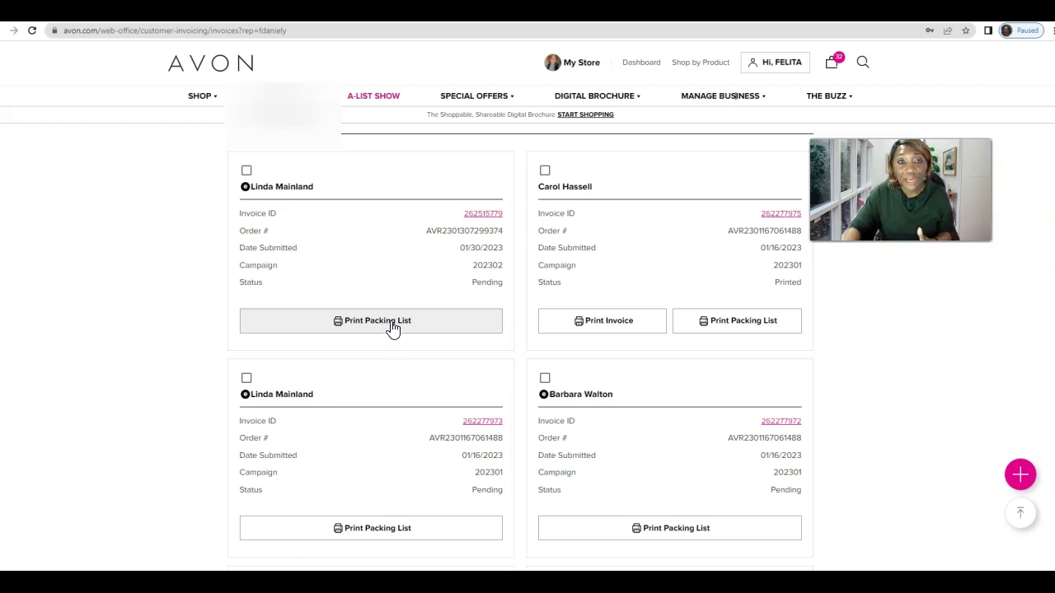
# Open the pending Campaign 202302 customer invoice, examine its products, service charge, tax and total charge, and close it.
pyautogui.click(478, 214)
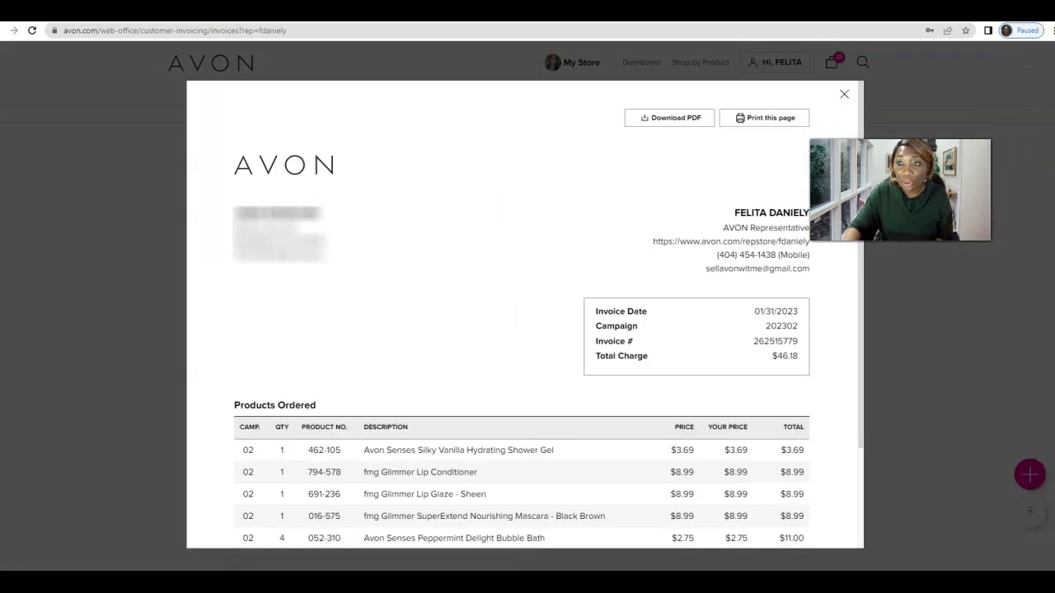
pyautogui.click(862, 309)
pyautogui.moveTo(862, 309); pyautogui.dragTo(881, 440)
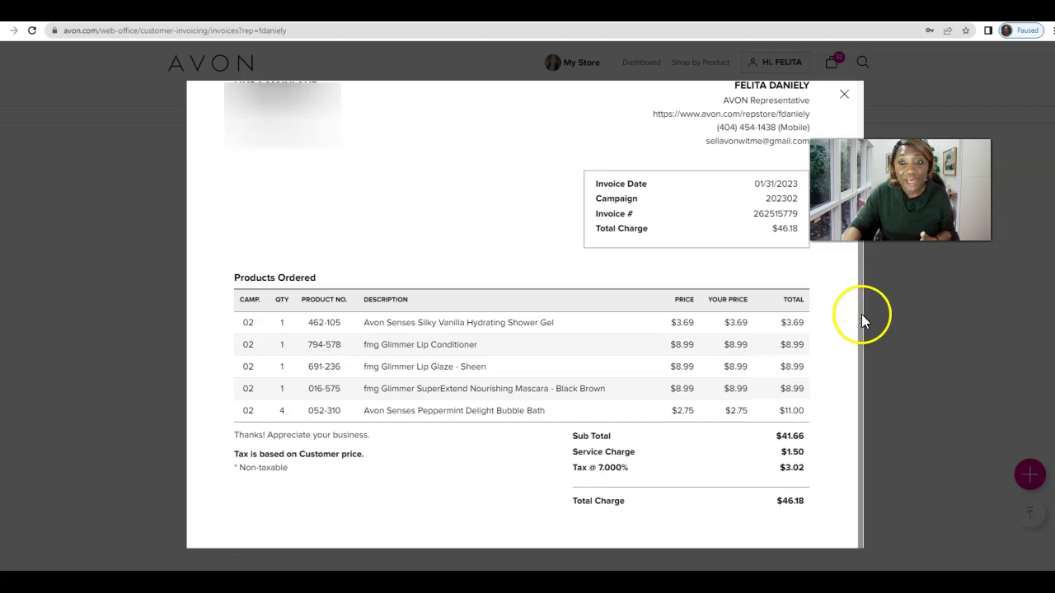
pyautogui.moveTo(759, 518); pyautogui.dragTo(824, 516)
pyautogui.click(824, 512)
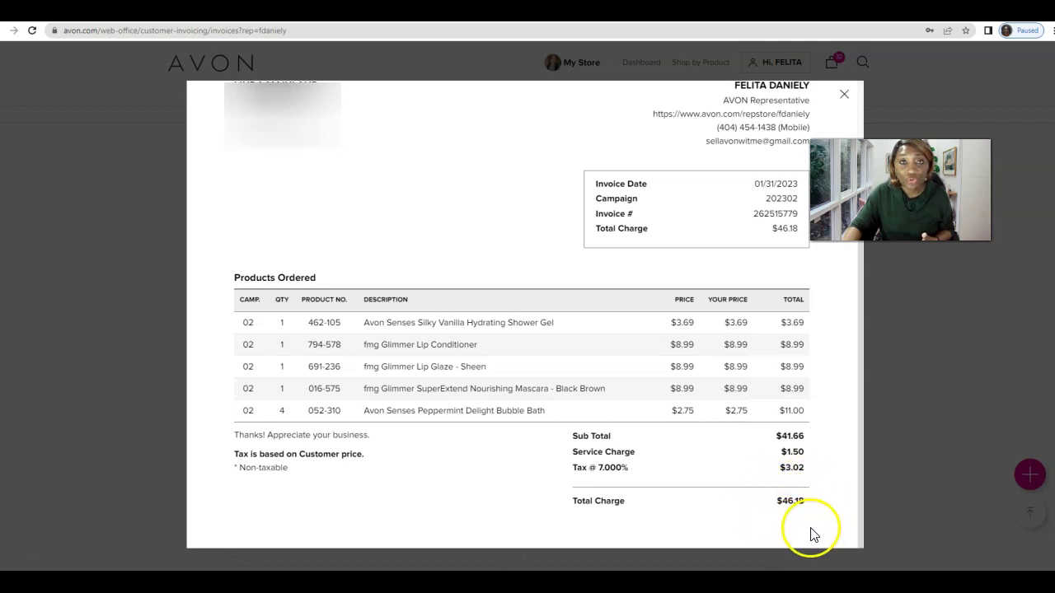
pyautogui.click(842, 96)
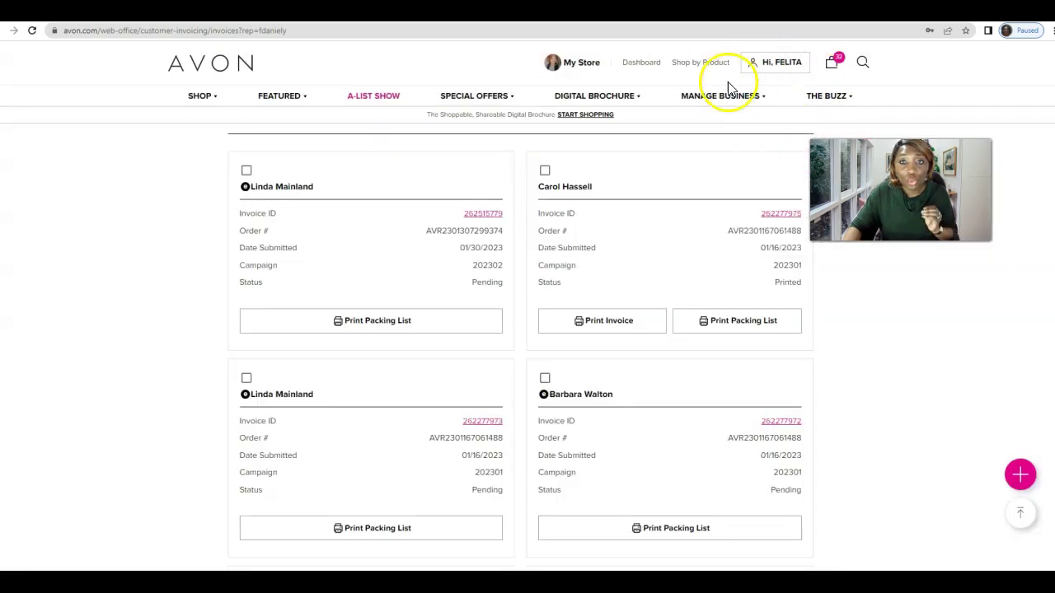
# Open Invoice Personalization and examine which contact details are set to appear on customer invoices.
pyautogui.moveTo(728, 103)
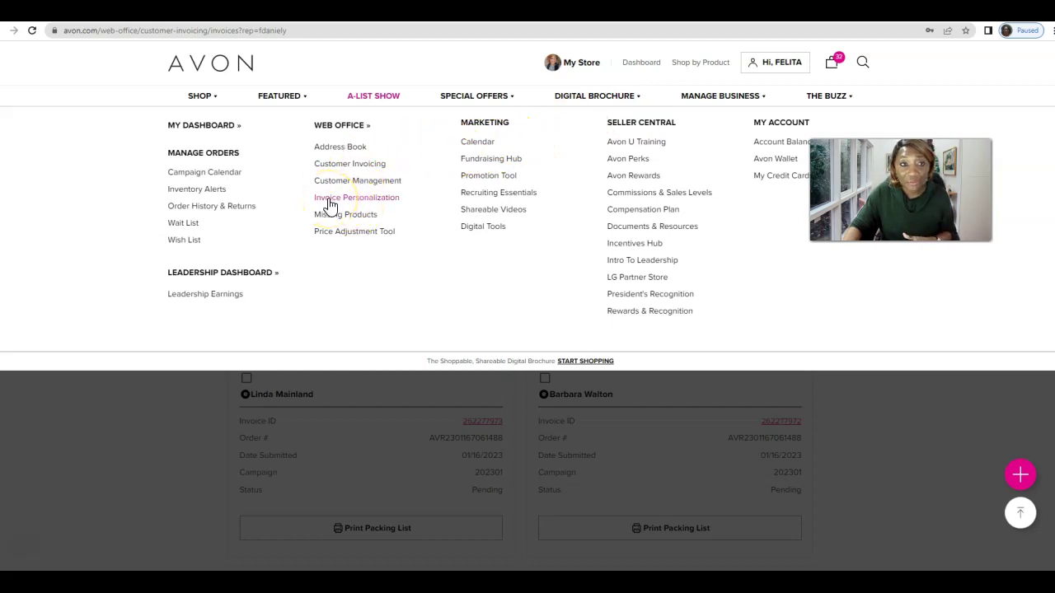
pyautogui.click(379, 206)
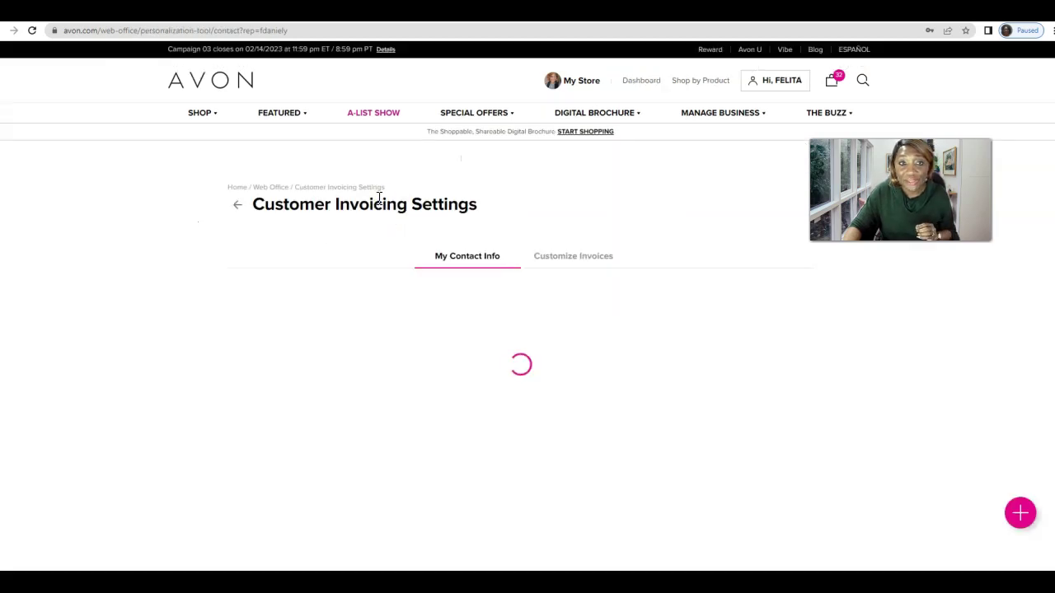
pyautogui.scroll(-3, 1051, 214)
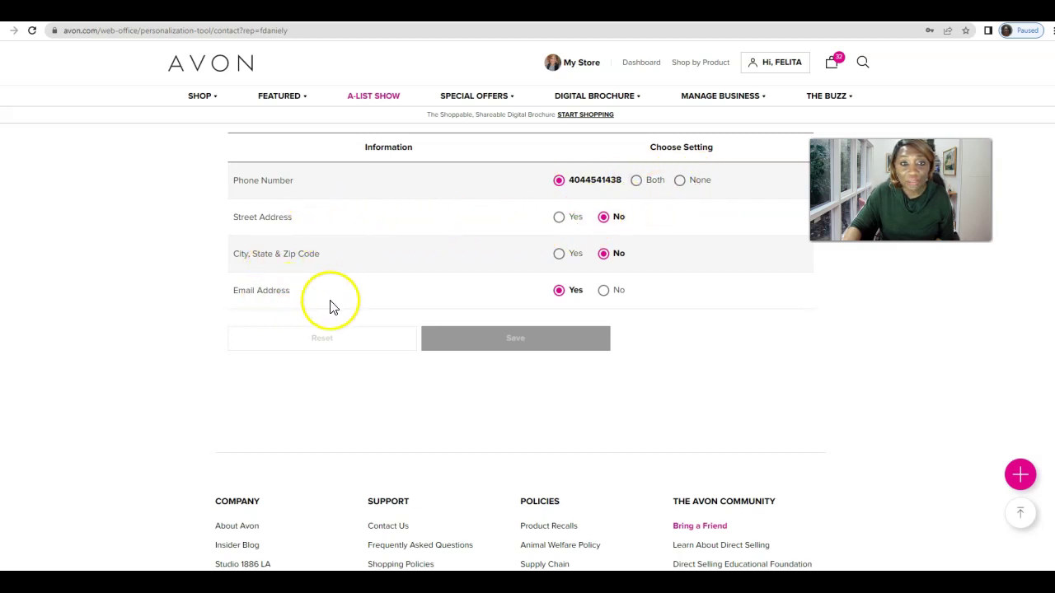
pyautogui.scroll(3, 329, 307)
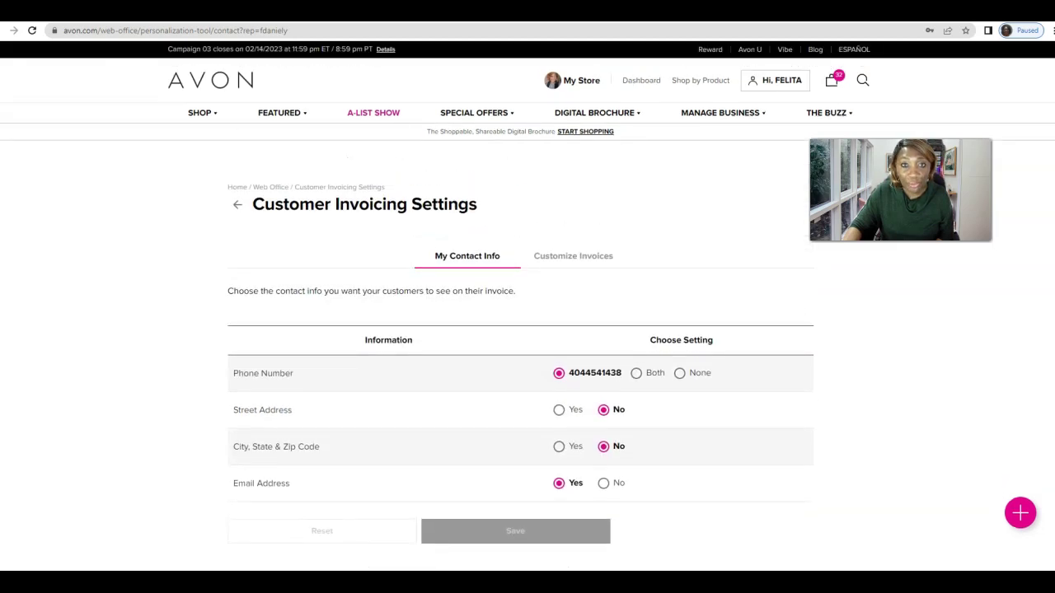
# Open the Customize Invoices settings and set the default service charge to $2.0.
pyautogui.click(566, 263)
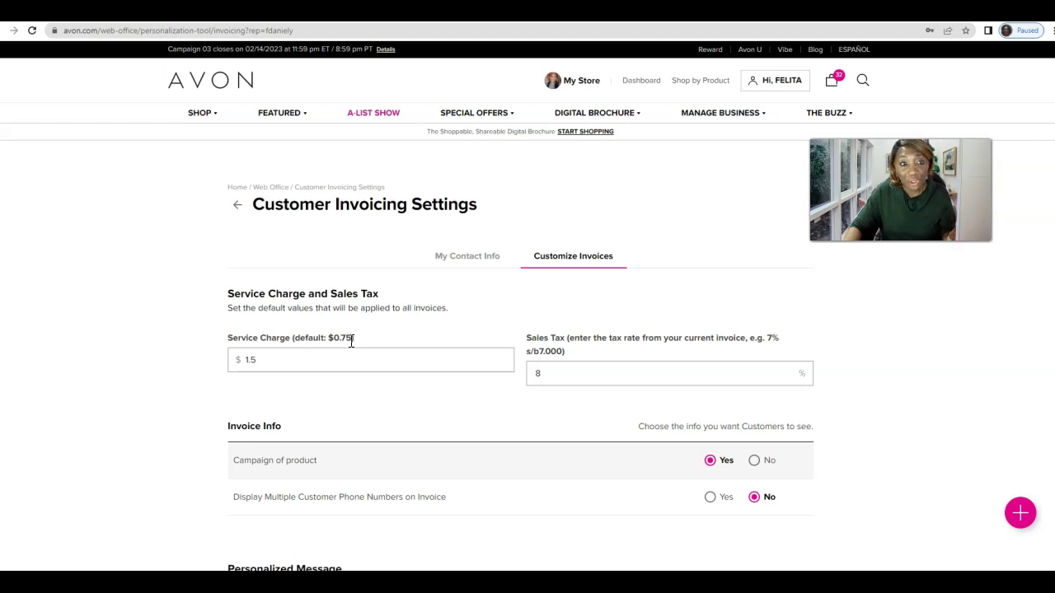
pyautogui.moveTo(289, 360); pyautogui.dragTo(217, 360)
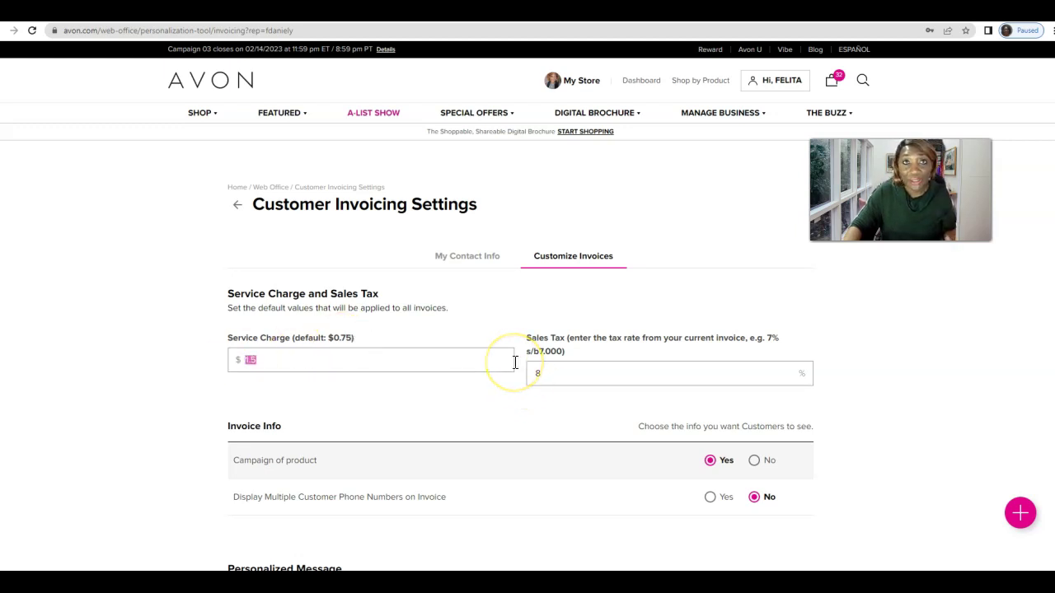
pyautogui.write('2.0')
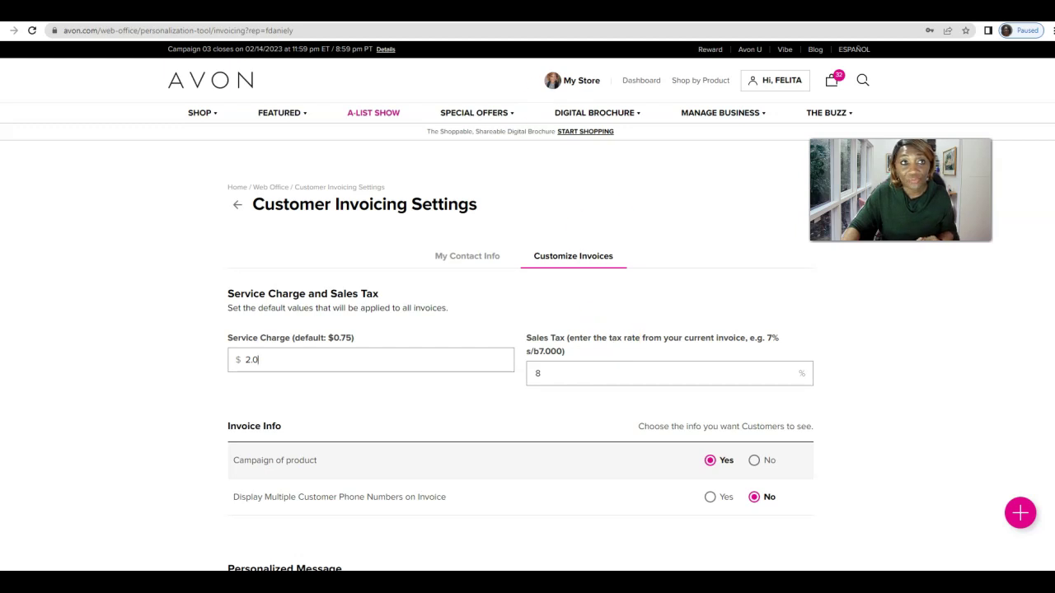
# Search Google in a new browser tab for "sales tax in Texas".
pyautogui.hotkey('ctrl', 't')
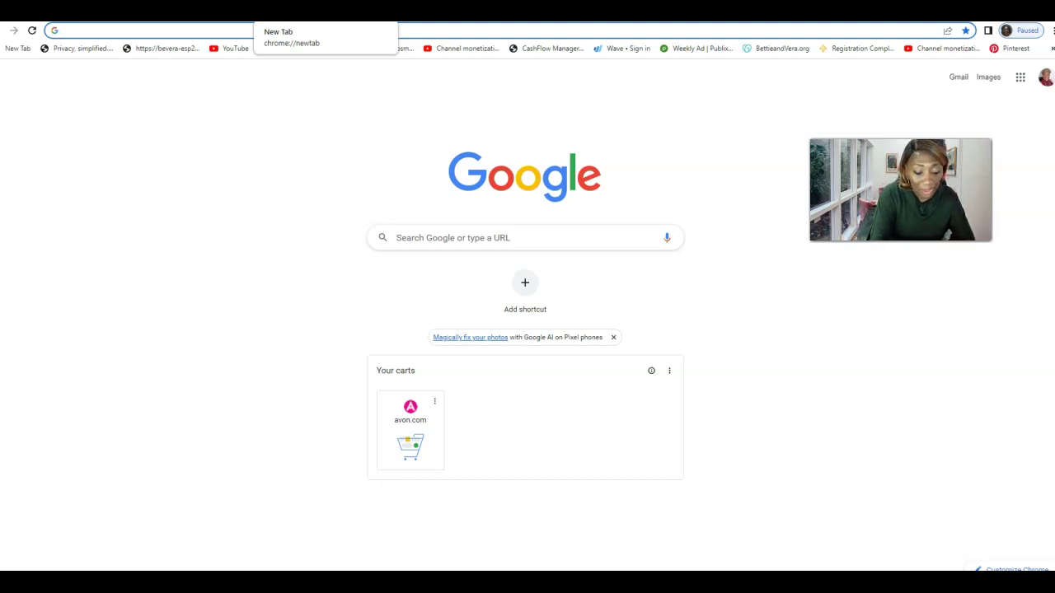
pyautogui.write('sales ')
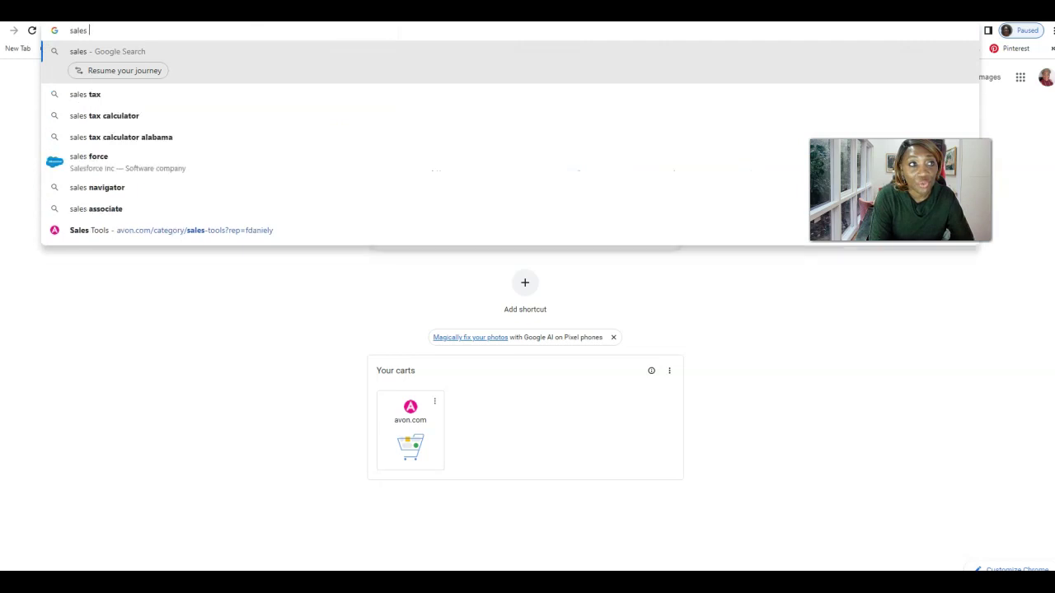
pyautogui.write('tax in')
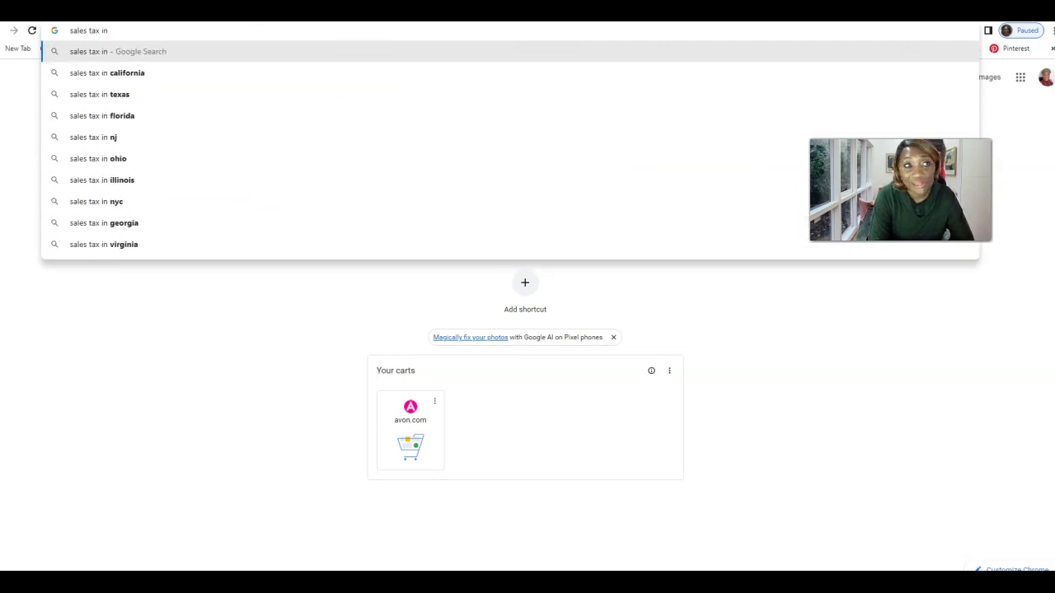
pyautogui.write(' Texas')
pyautogui.press('Return')
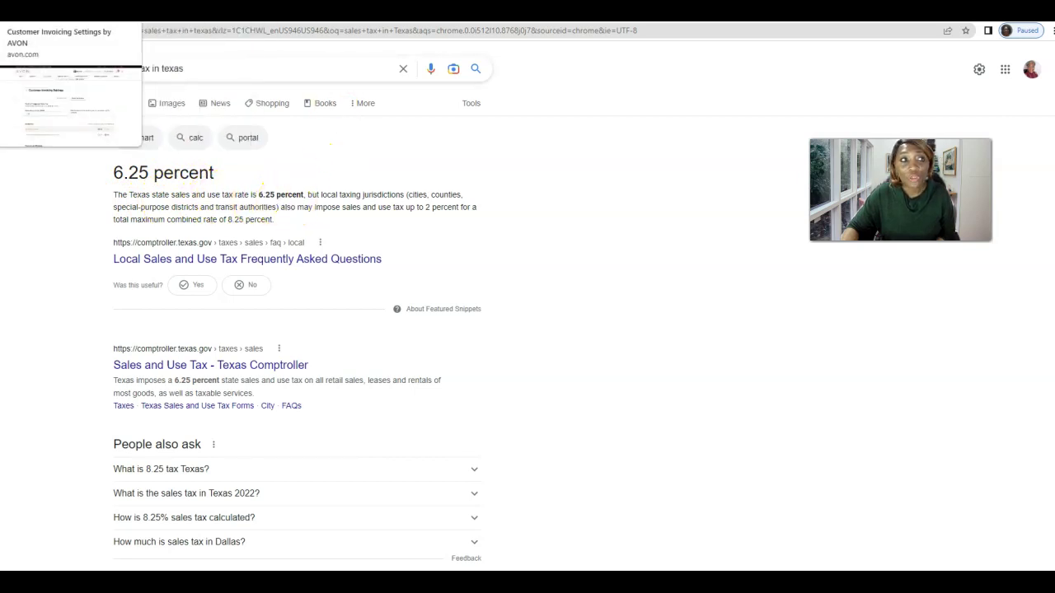
# Return to the Avon invoicing settings and set the default sales tax to 6.25%.
pyautogui.click(82, 11)
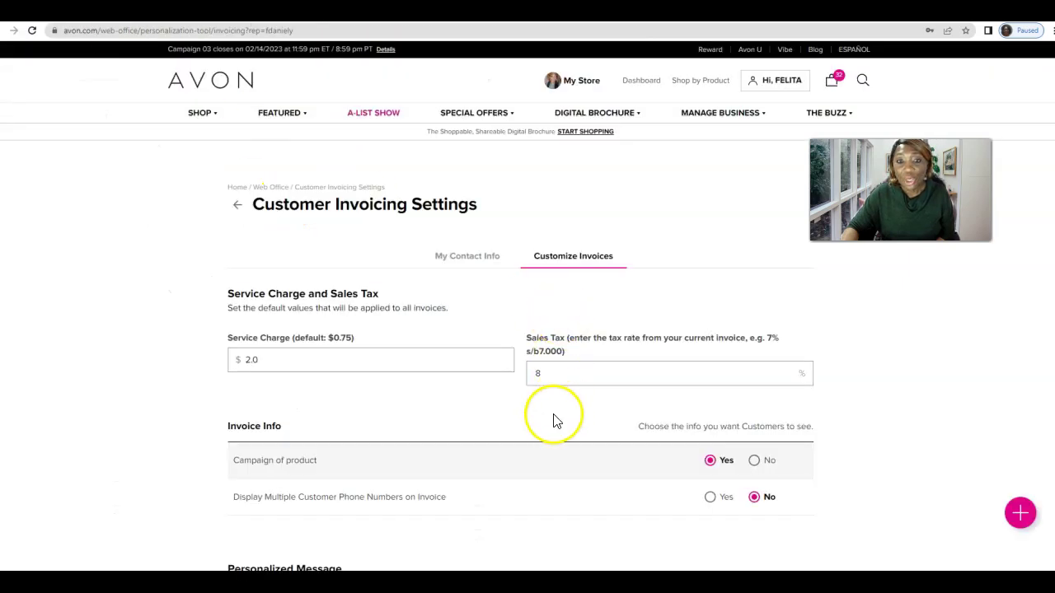
pyautogui.moveTo(549, 375); pyautogui.dragTo(521, 372)
pyautogui.write('6.25')
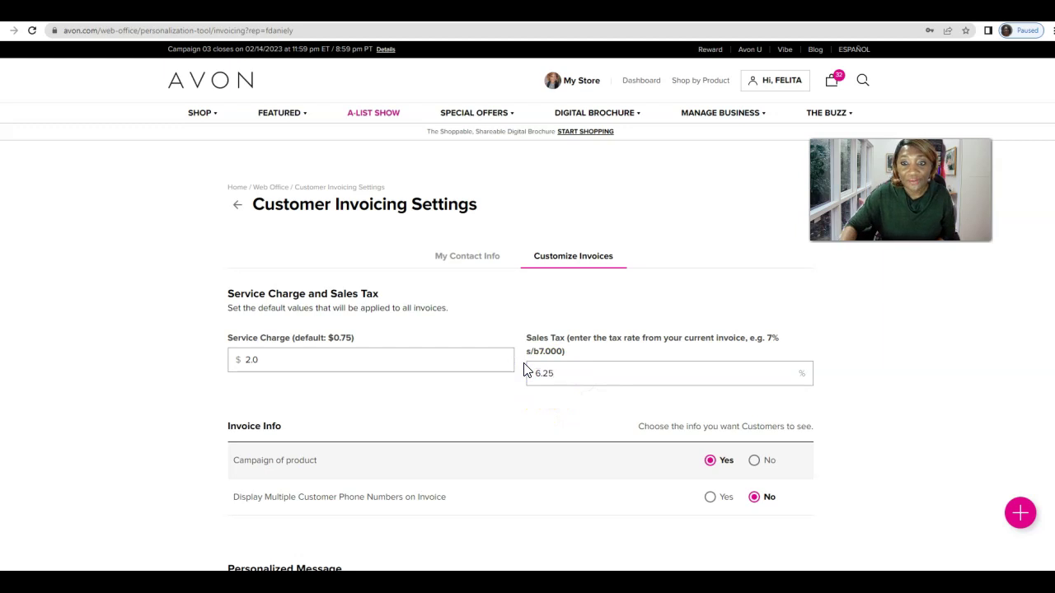
# Choose the preset personalized invoice message "Thank you for your order.".
pyautogui.scroll(-2, 521, 349)
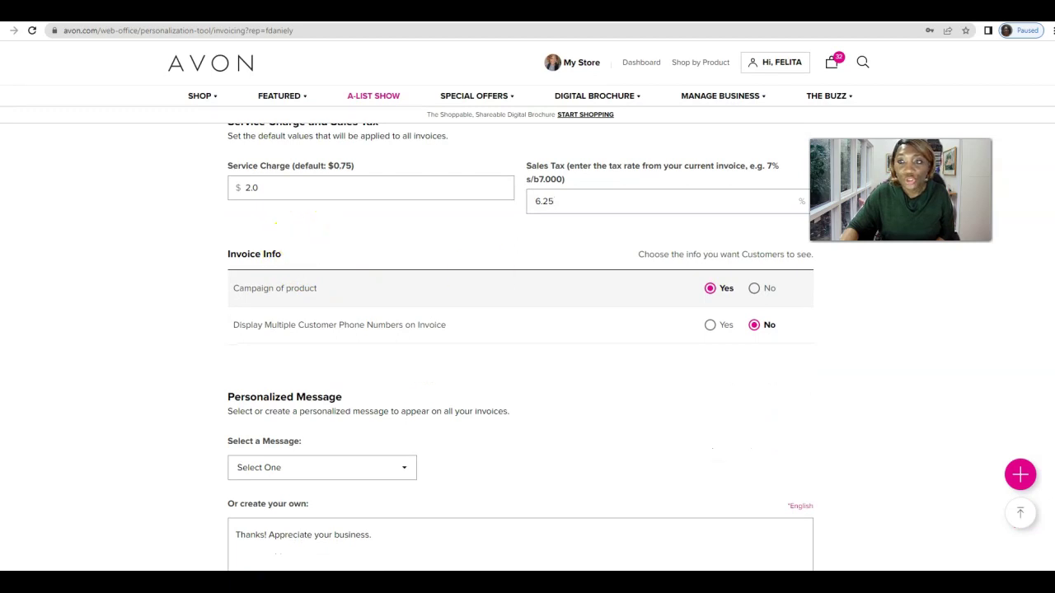
pyautogui.scroll(-3, 276, 222)
pyautogui.scroll(-1, 520, 346)
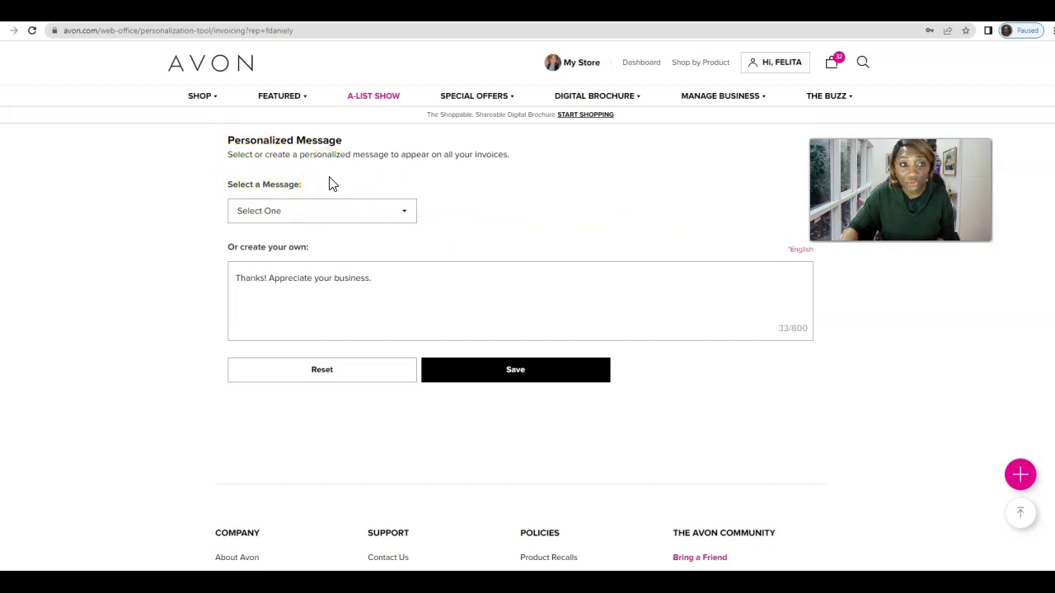
pyautogui.click(403, 211)
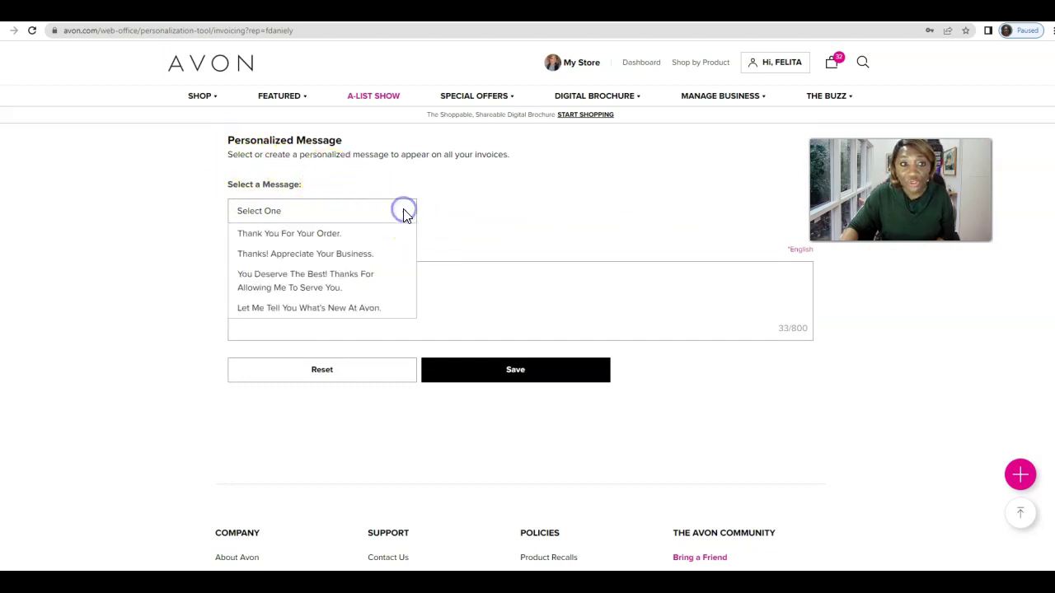
pyautogui.click(250, 237)
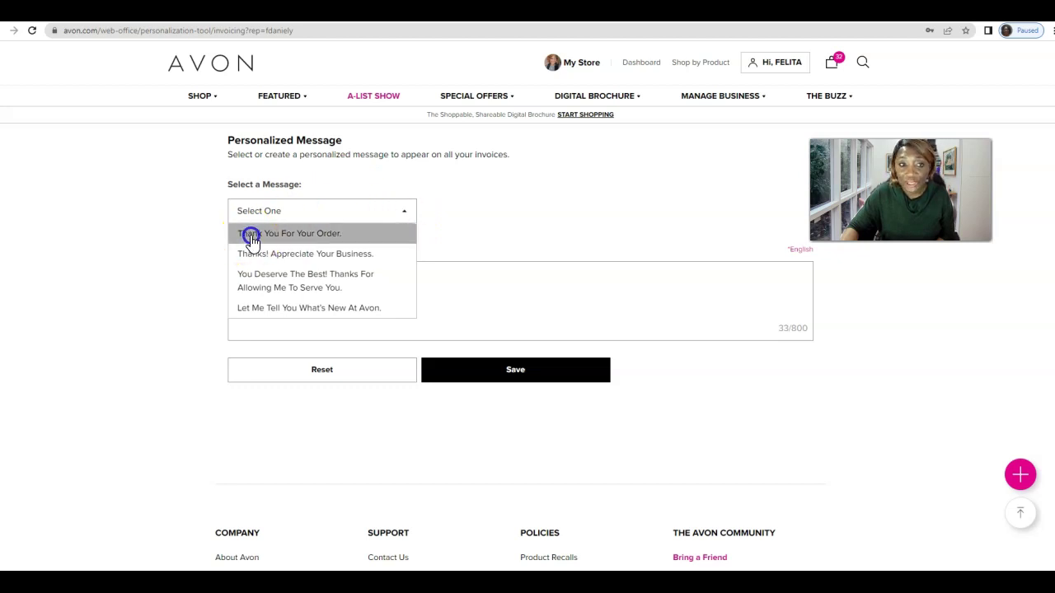
pyautogui.click(251, 237)
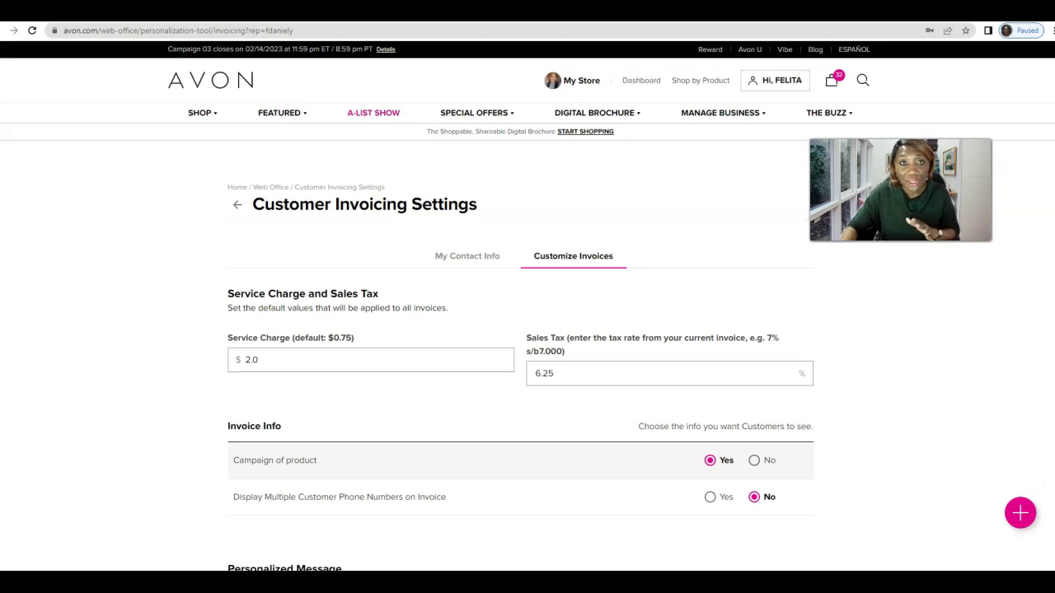
# Set the default sales tax to 8.00% and the service charge to $1.50, and save the invoice settings.
pyautogui.click(603, 372)
pyautogui.moveTo(603, 373); pyautogui.dragTo(519, 360)
pyautogui.write('8.00')
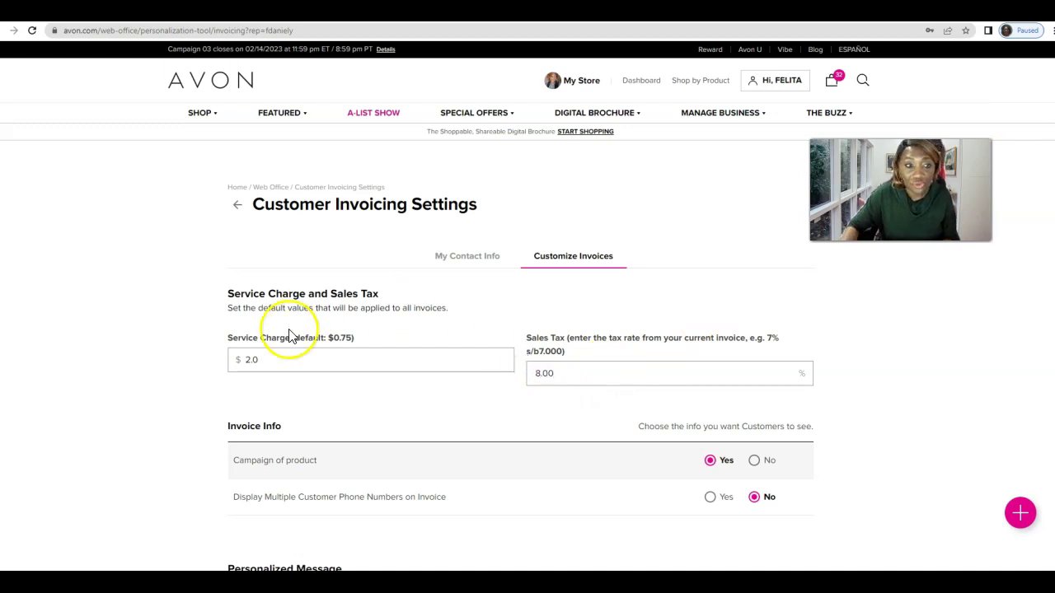
pyautogui.moveTo(283, 361); pyautogui.dragTo(211, 354)
pyautogui.write('1.50')
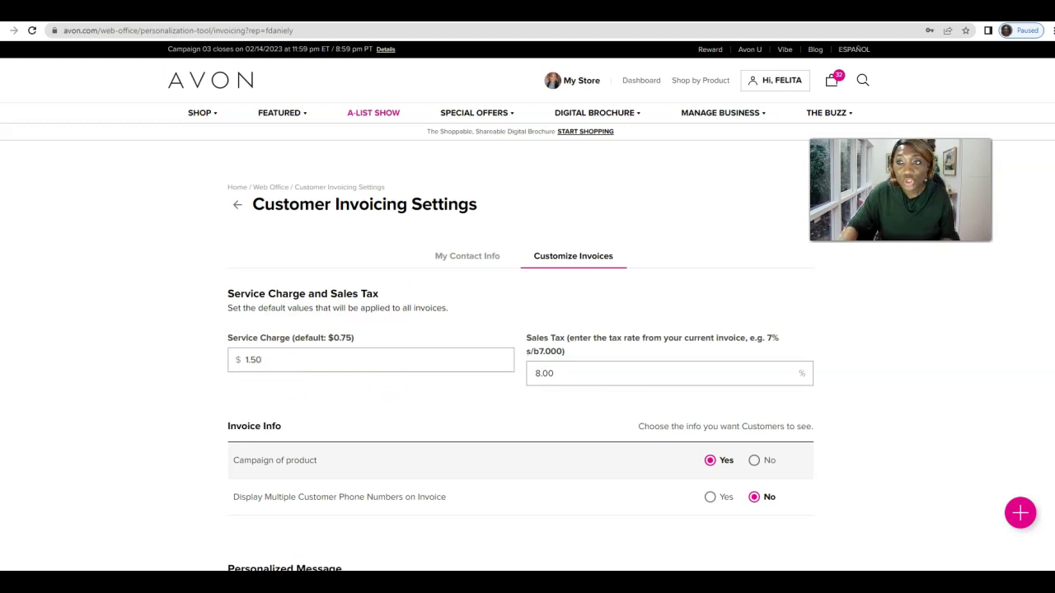
pyautogui.scroll(-6, 961, 332)
pyautogui.click(506, 312)
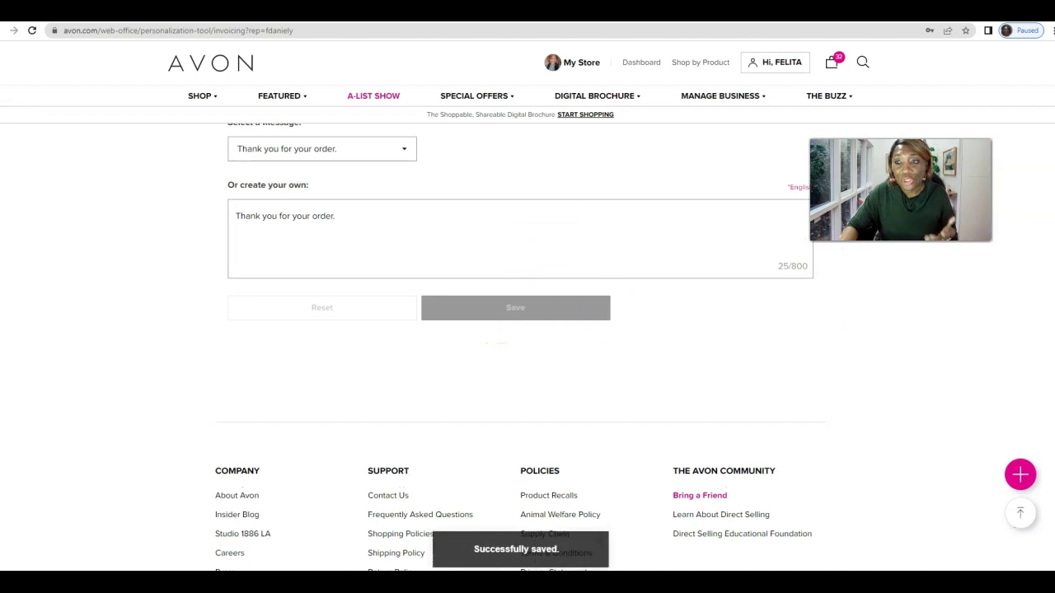
pyautogui.scroll(4, 520, 346)
pyautogui.scroll(2, 520, 346)
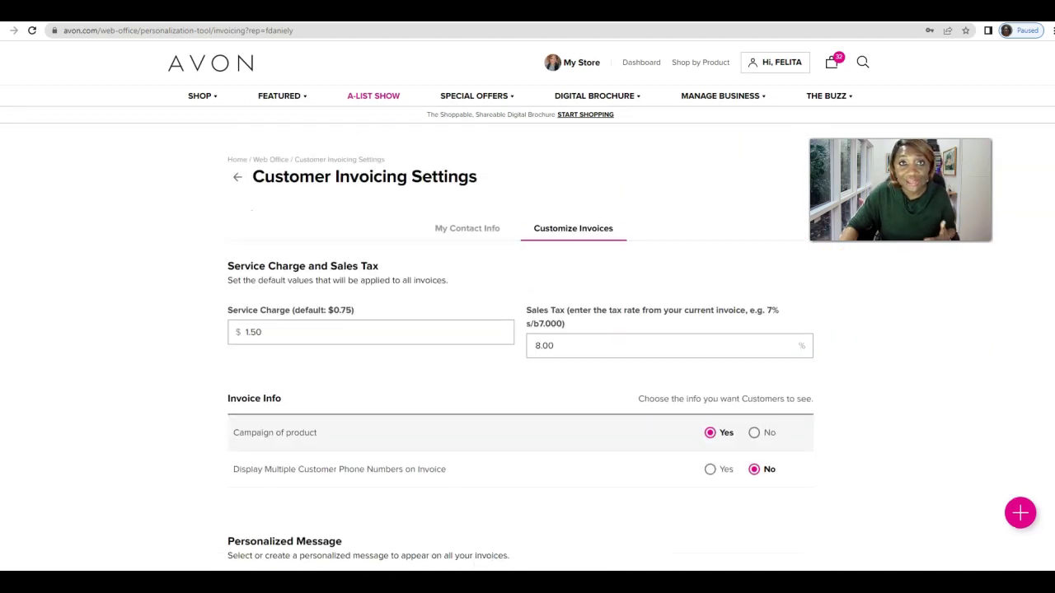